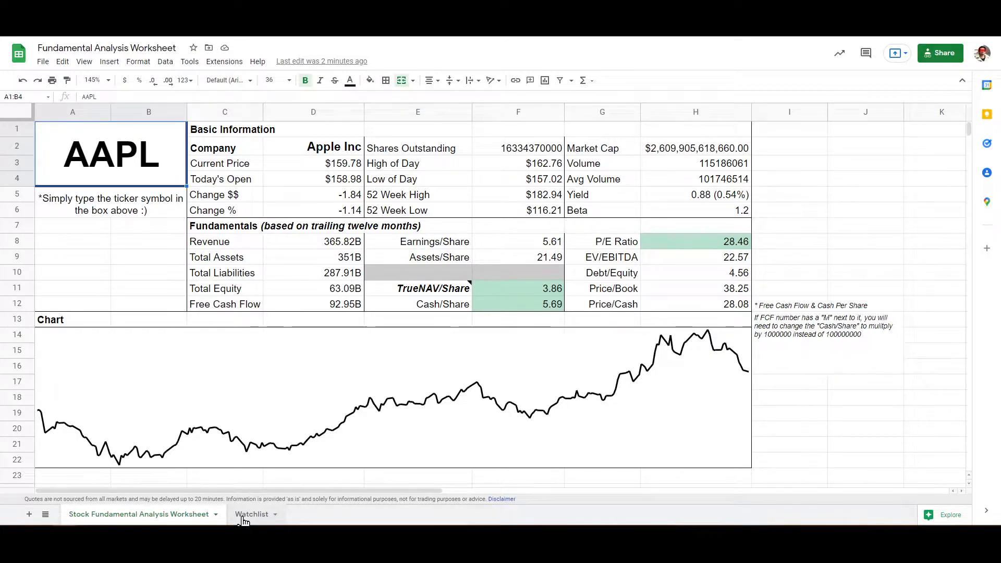
Look over the Watchlist sheet and return to the Stock Fundamental Analysis Worksheet.
left_click(243, 517)
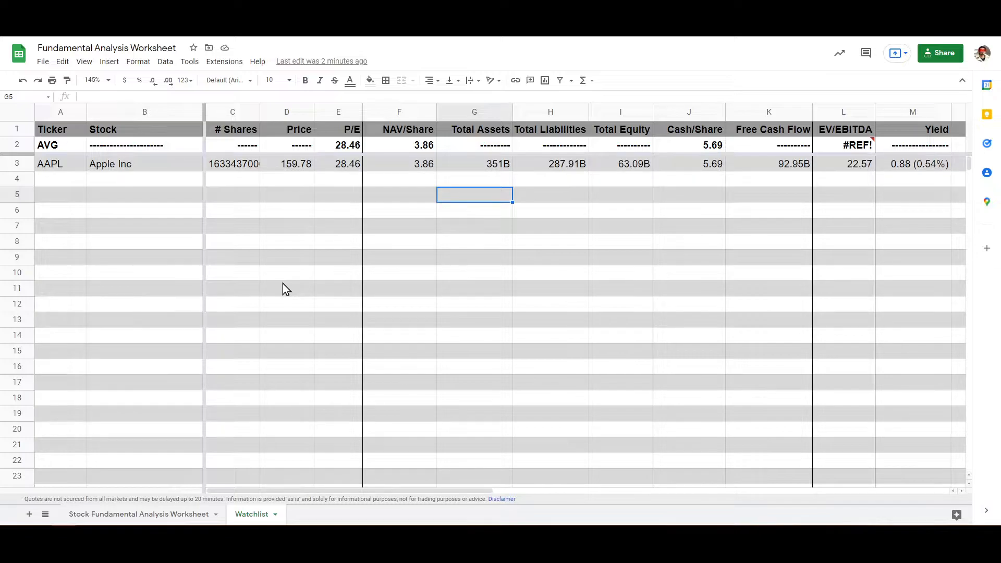
left_click(160, 518)
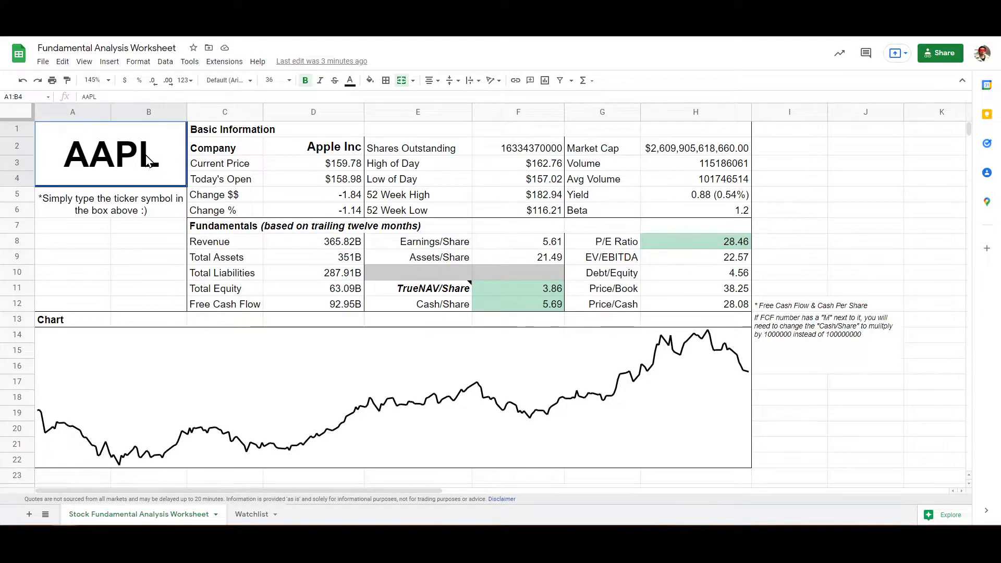
Replace the ticker symbol in the large merged cell A1:B4 with T to load its stock data.
double_click(161, 153)
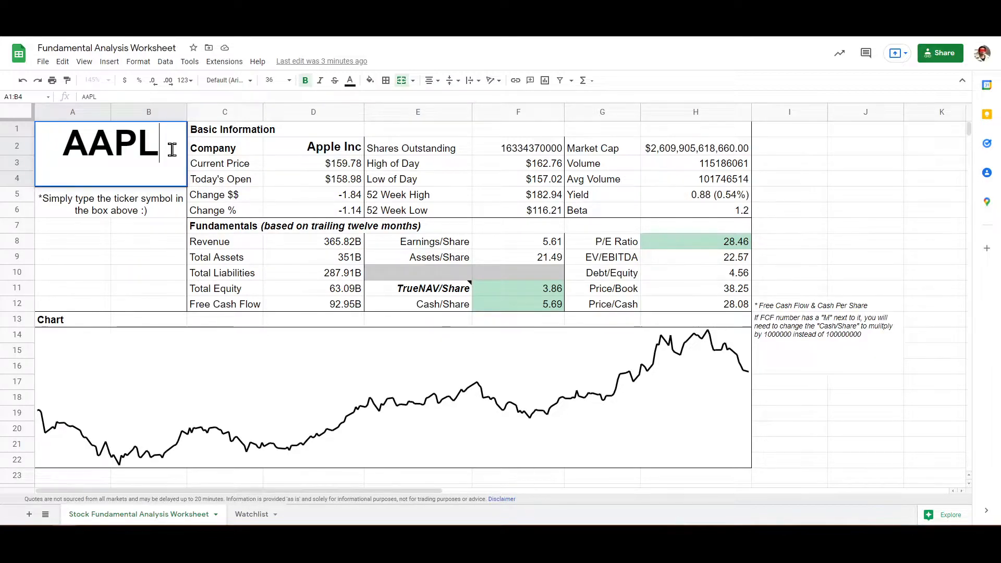
key("BackSpace")
key("BackSpace")
key("BackSpace")
key("BackSpace")
type("T")
key("Return")
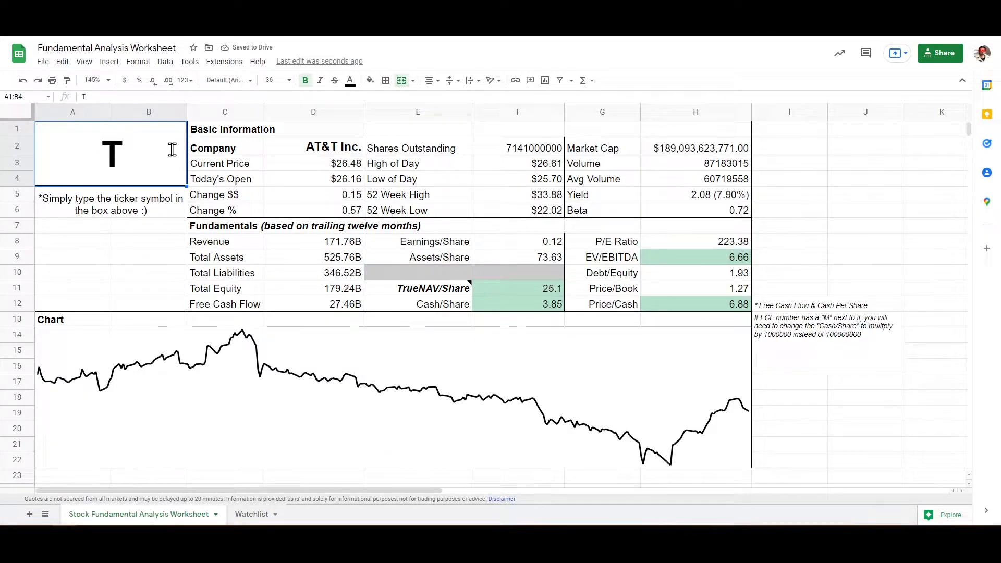
Change the ticker symbol in A1:B4 to CMCSA to load that company's data.
double_click(131, 149)
type("CMCSA")
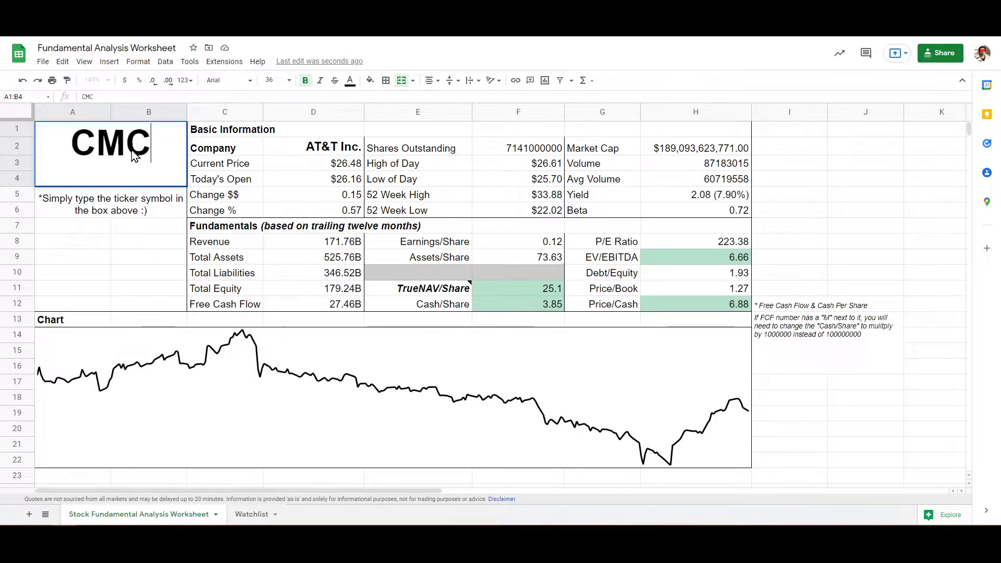
key("Return")
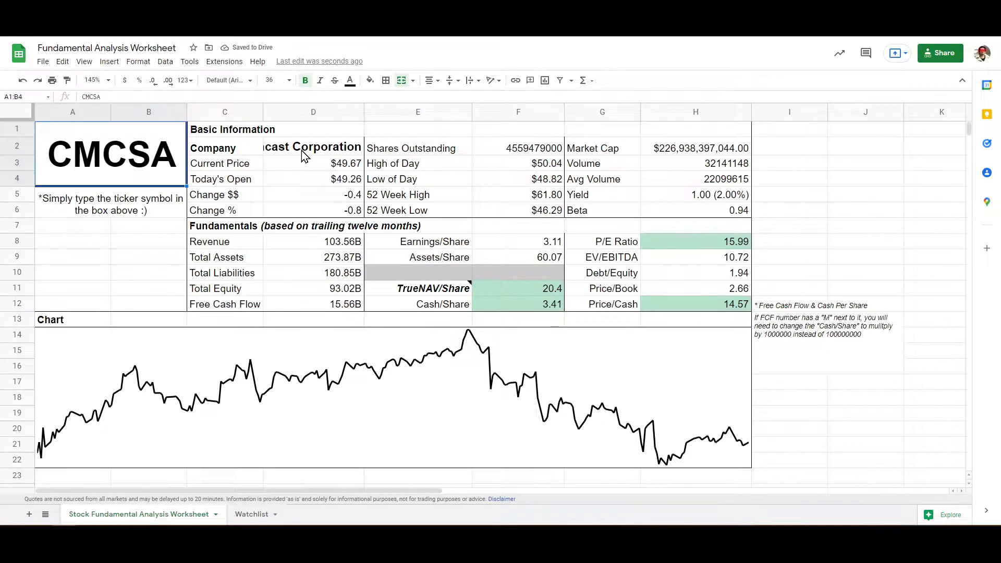
Left-align the company name in cell D2.
left_click(325, 149)
left_click(430, 80)
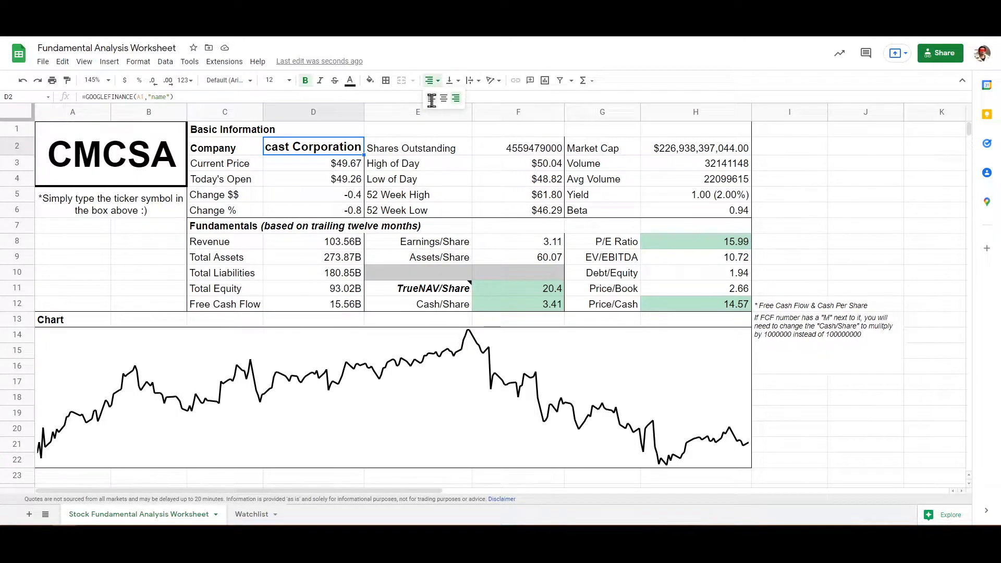
left_click(431, 99)
Change the ticker symbol in A1:B4 to CSCO to load that company's data.
left_click(124, 152)
double_click(167, 154)
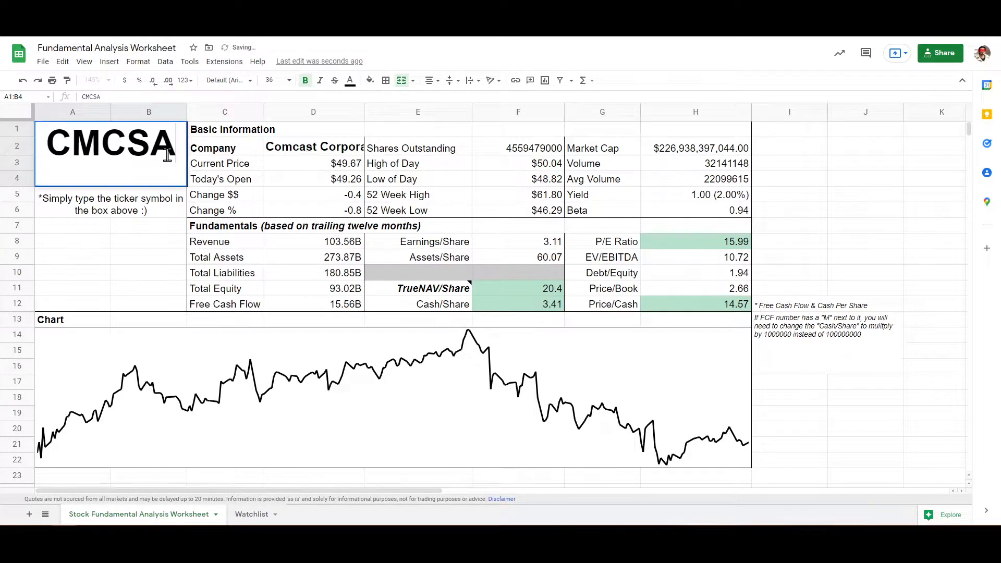
double_click(167, 155)
type("CSCO")
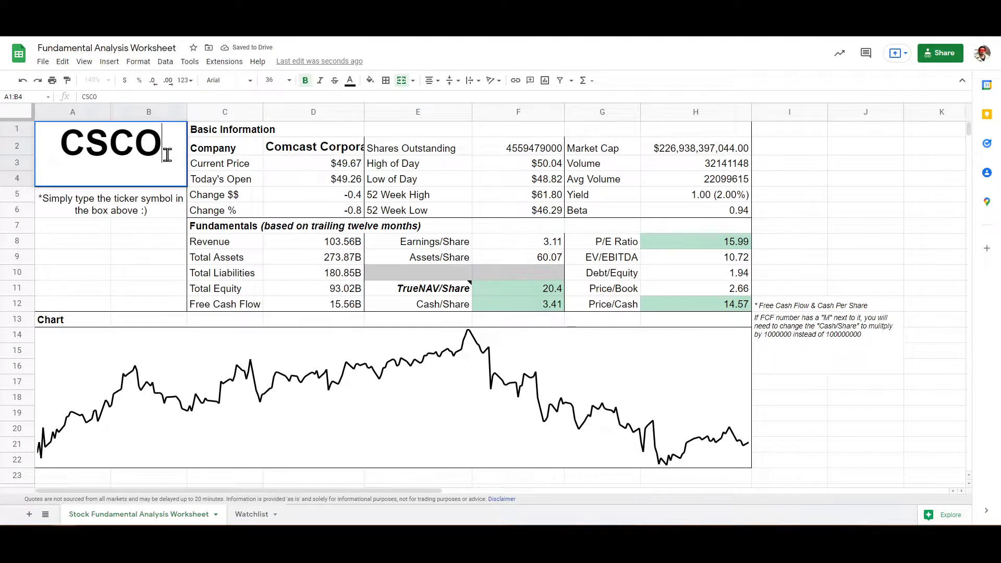
key("Return")
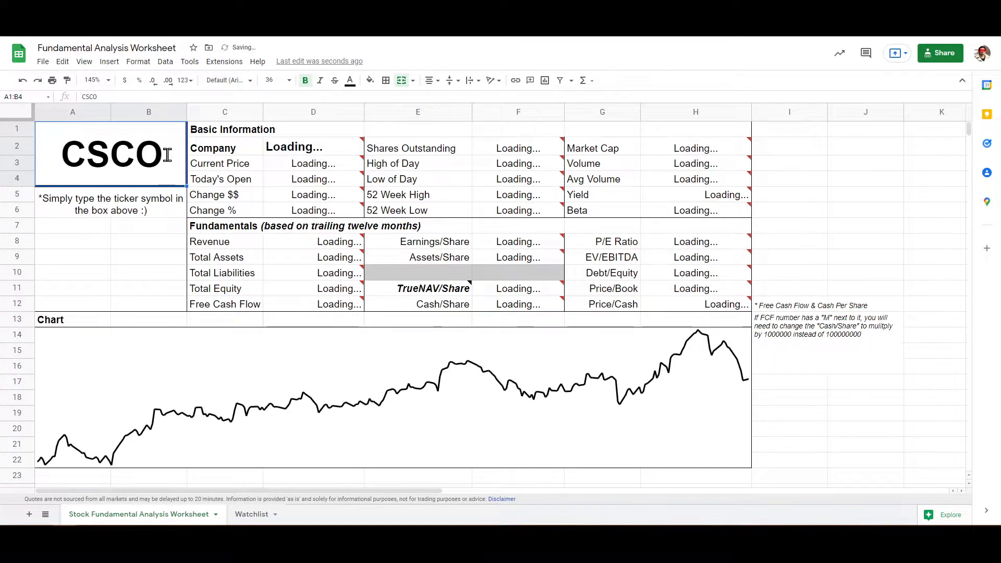
Replace the ticker symbol in A1:B4 with TSLA to load Tesla's figures.
double_click(168, 156)
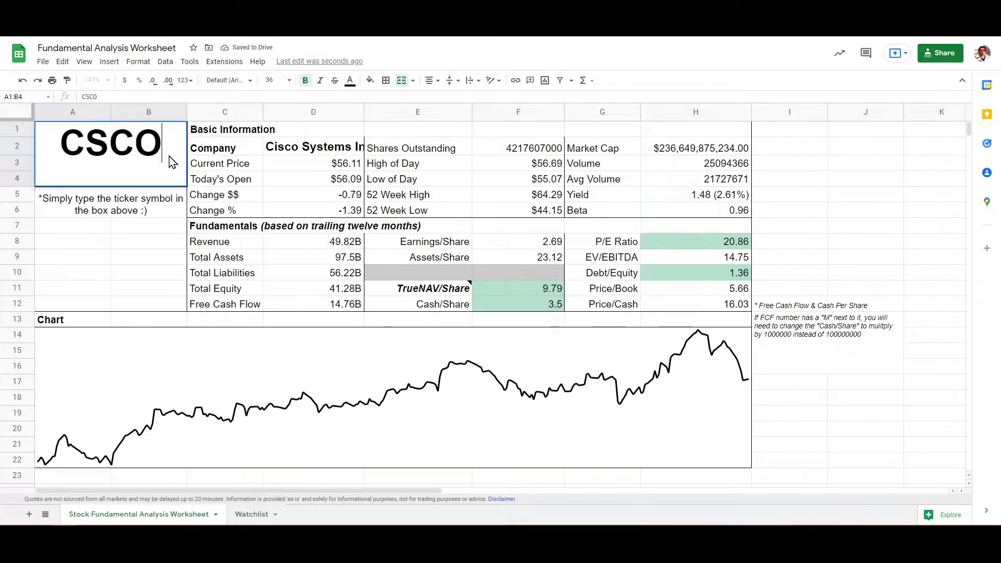
double_click(169, 156)
type("TSLA")
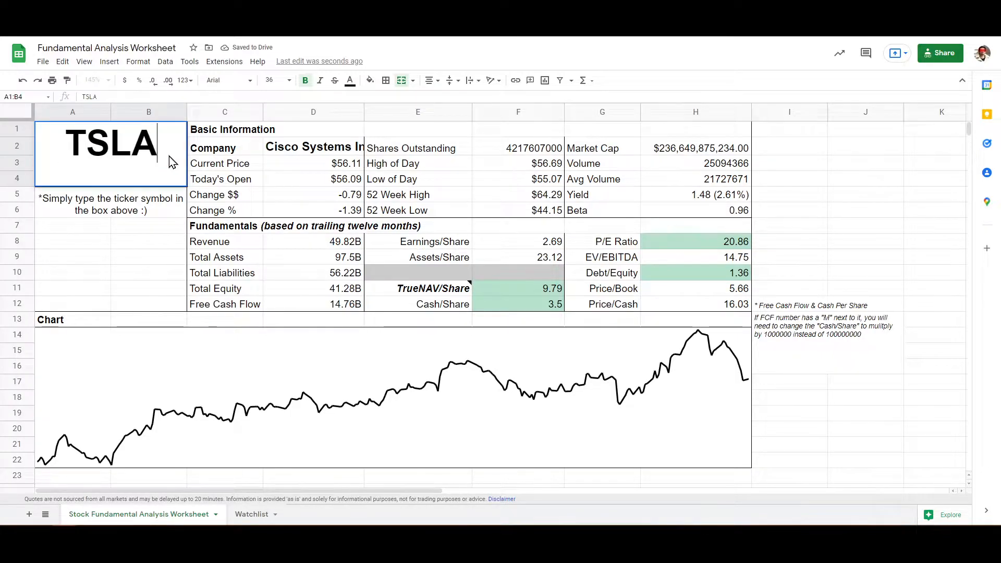
key("Return")
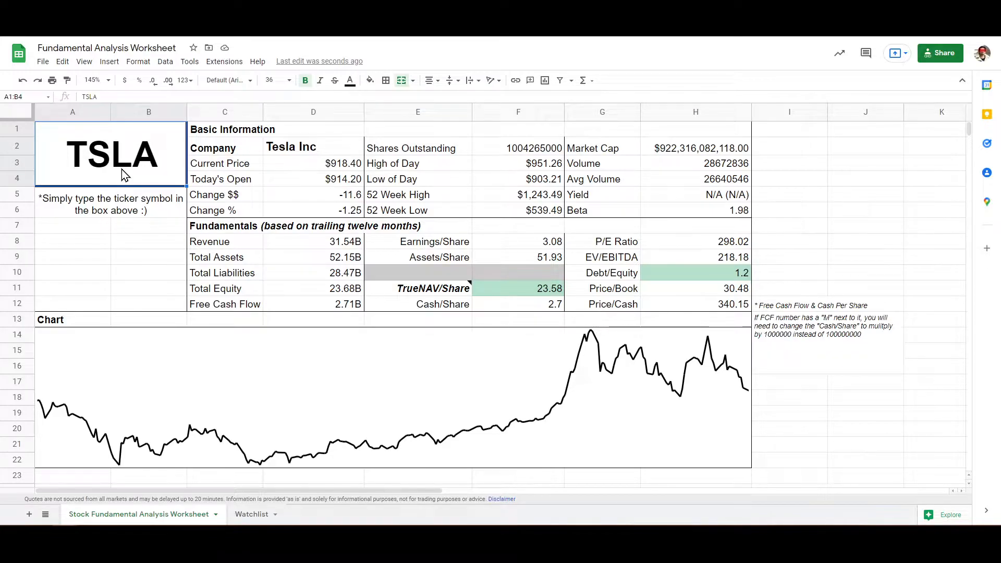
Clear the ticker cell A1:B4 and enter CVX to load Chevron's figures.
double_click(164, 157)
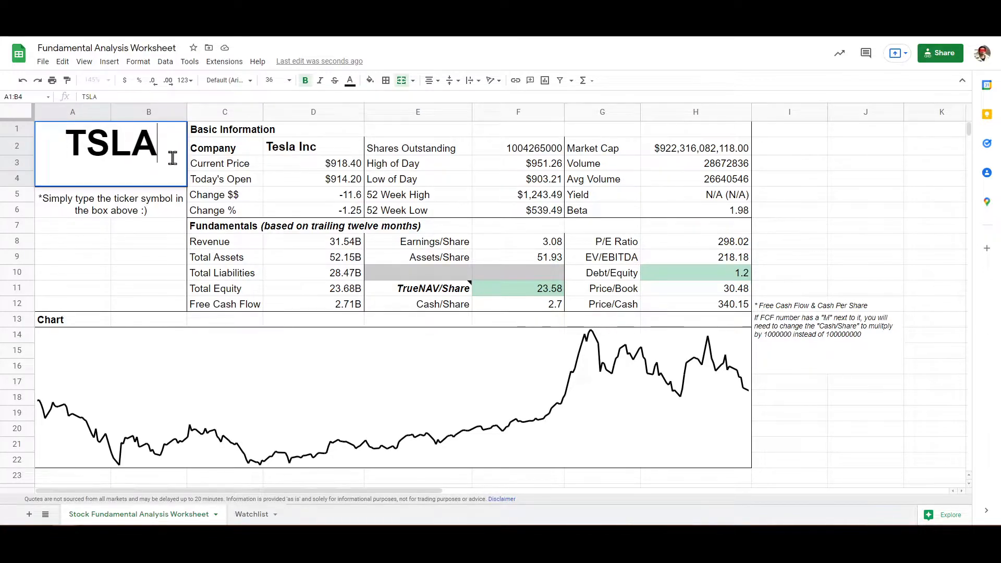
left_click_drag(164, 157, 10, 134)
key("BackSpace")
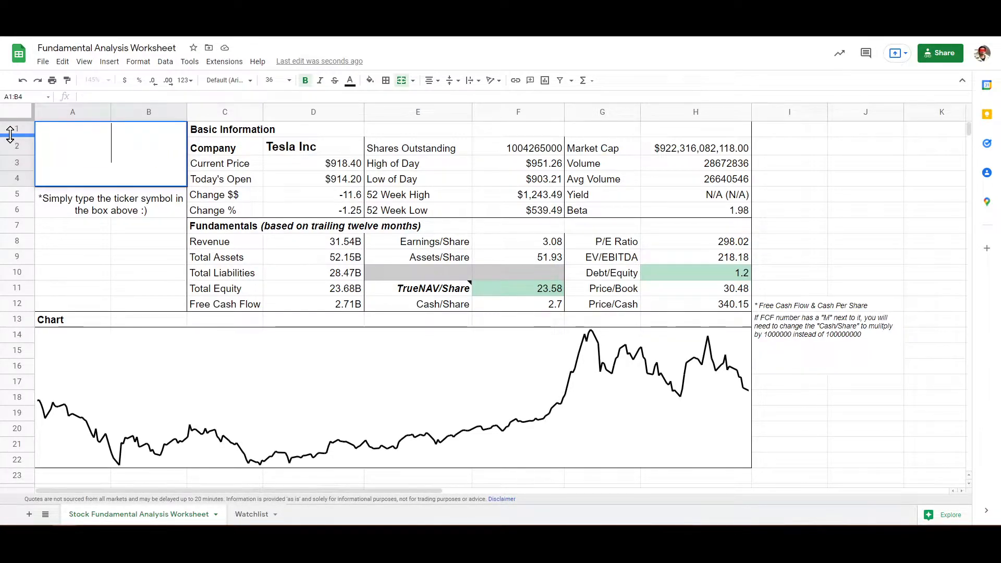
type("CVX")
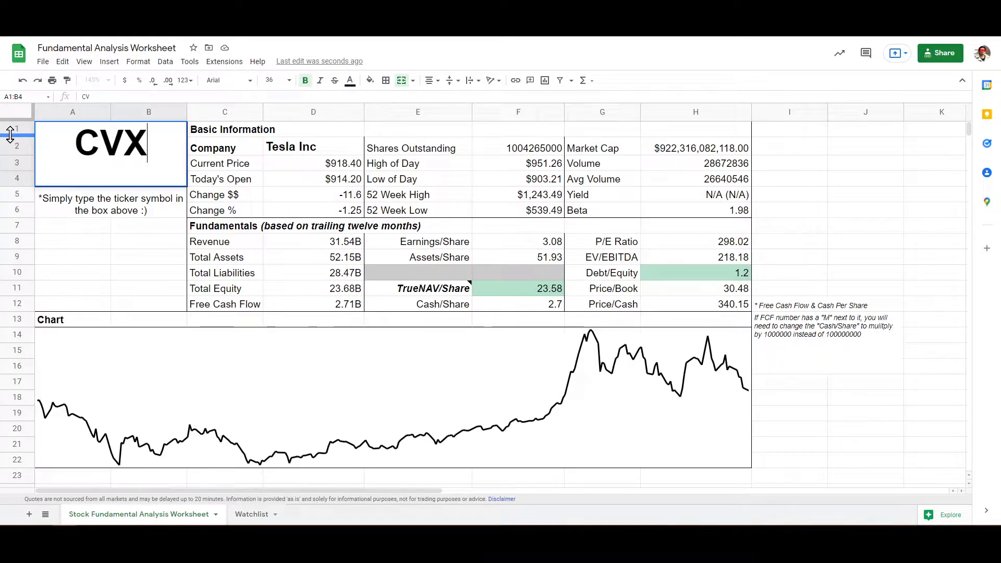
key("Return")
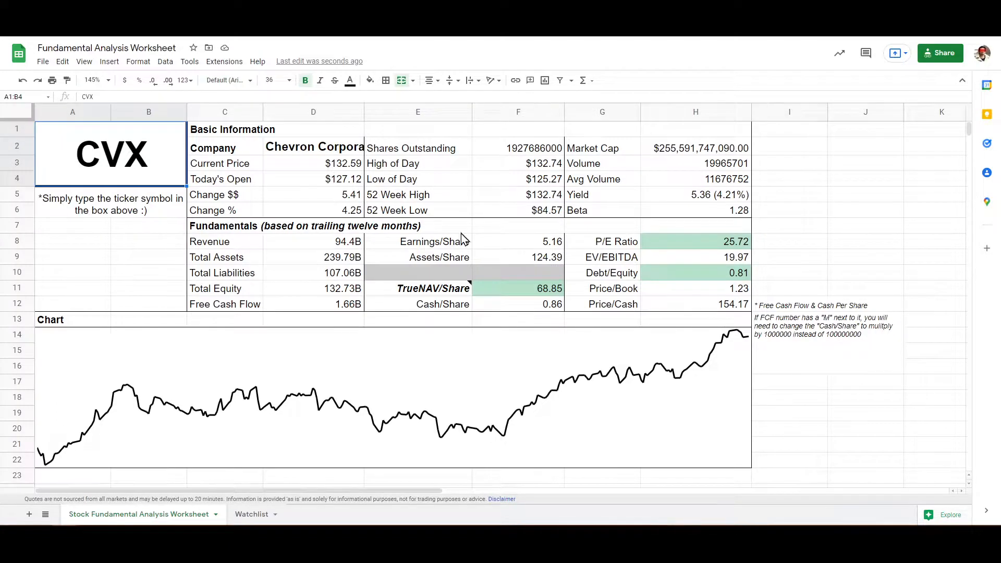
Clear the ticker cell A1:B4 and enter AAPL to load Apple's figures.
double_click(141, 157)
left_click_drag(157, 151, 2, 154)
key("BackSpace")
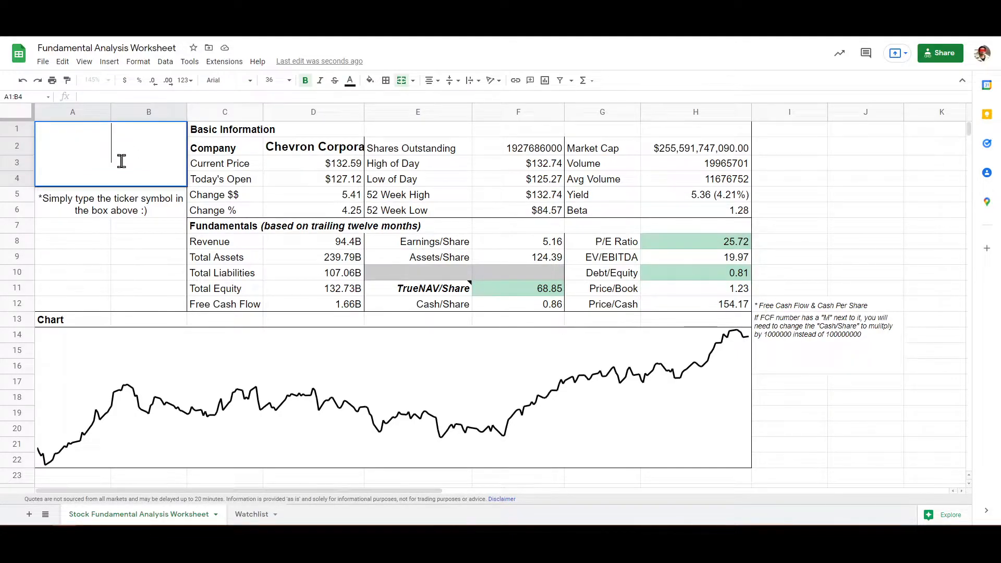
type("AAPL")
key("Return")
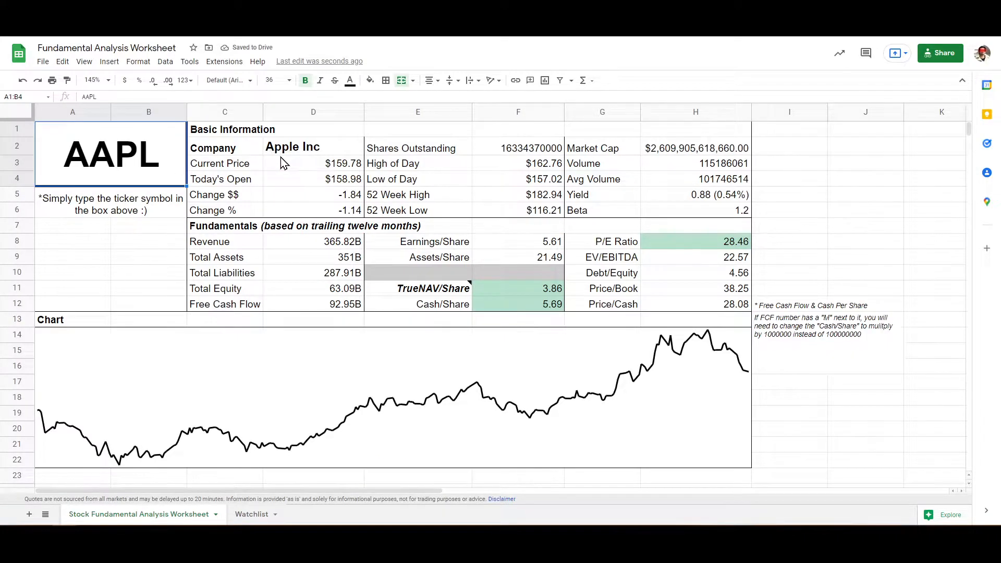
Review the company name, shares outstanding and market cap entries in row 2 of Basic Information.
left_click(313, 151)
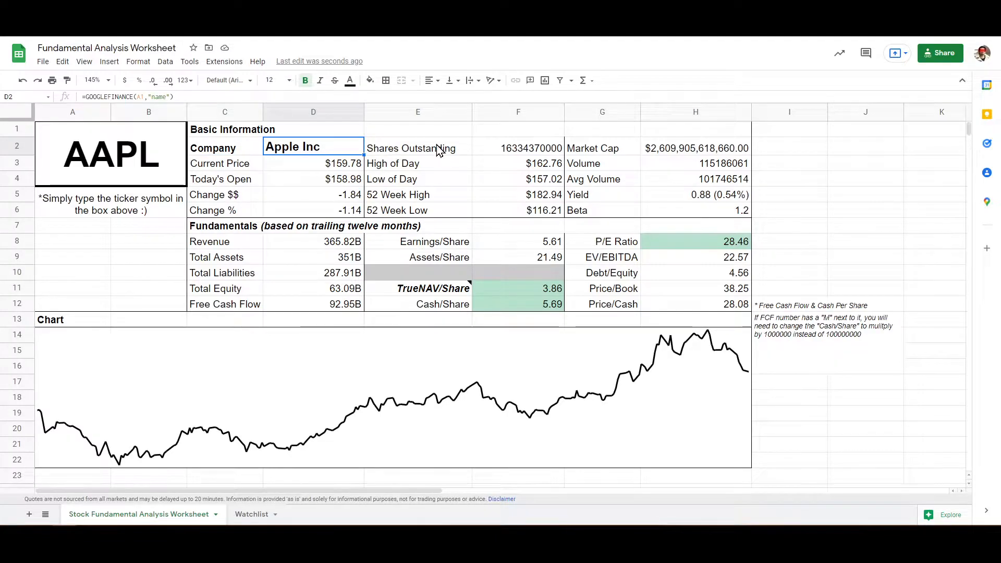
left_click_drag(413, 146, 552, 147)
left_click(632, 148)
left_click_drag(698, 144, 677, 148)
left_click(576, 147)
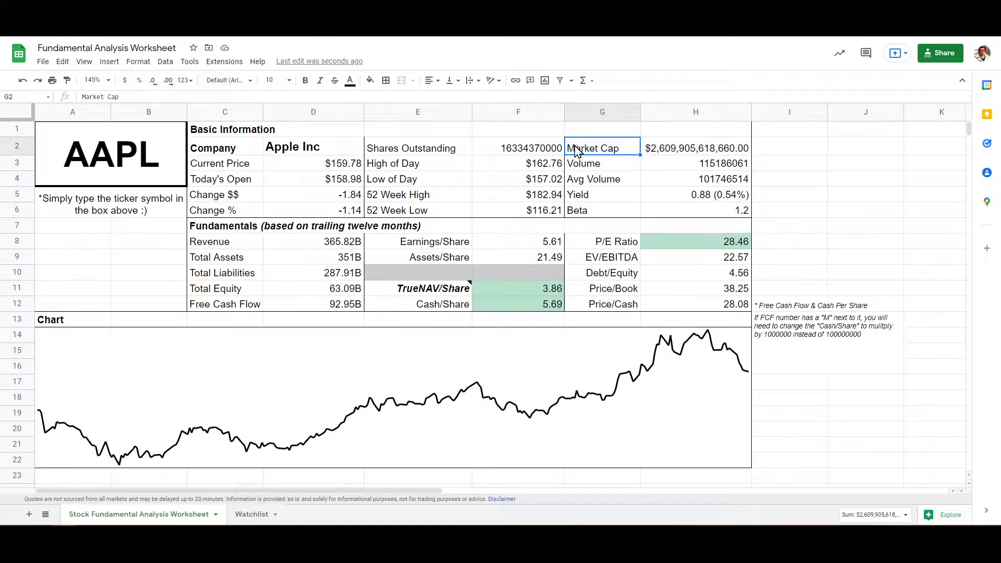
Review the current and opening prices, daily high and low, price changes, and 52-week high and low under Basic Information.
left_click_drag(232, 166, 555, 188)
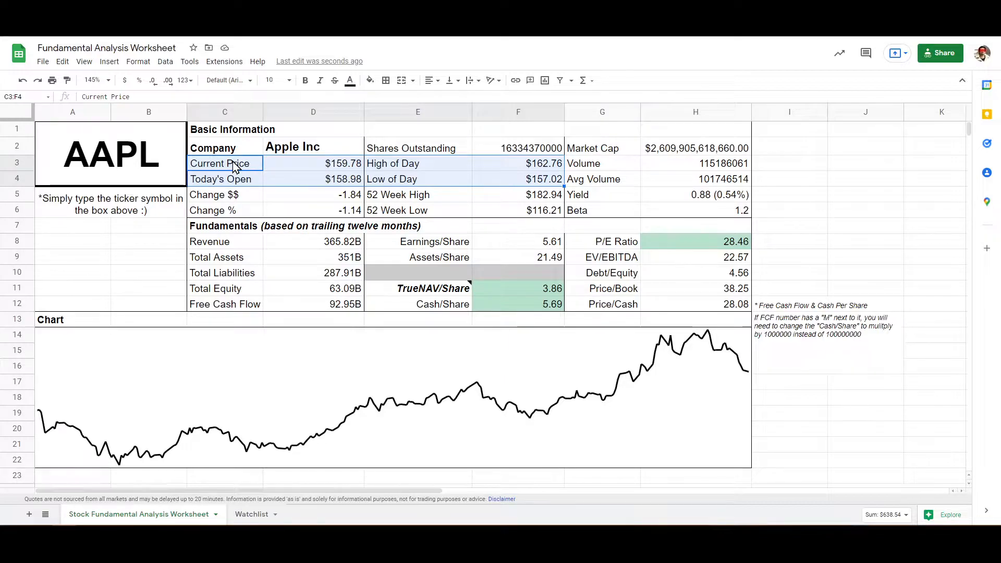
left_click(402, 183)
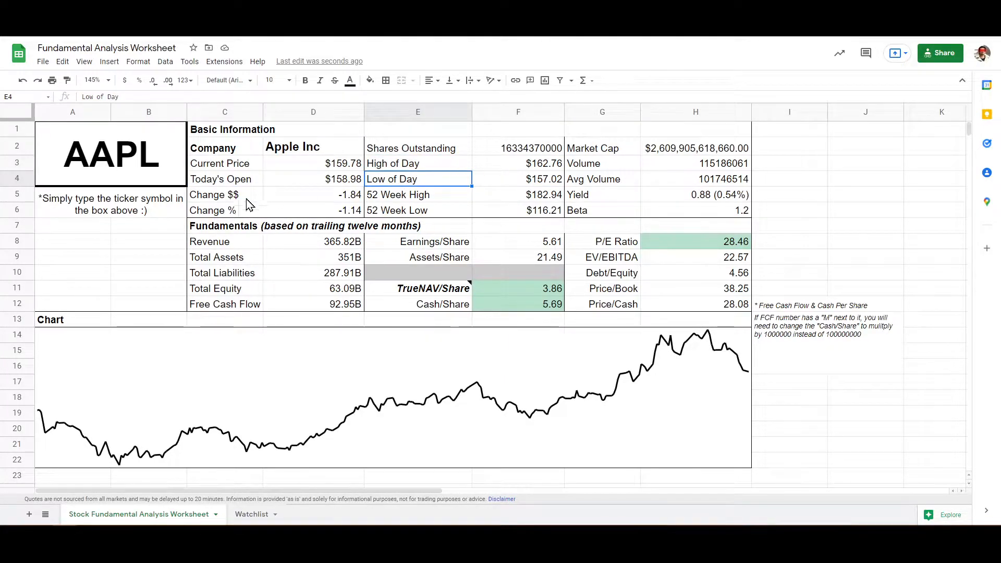
left_click(222, 198)
left_click(301, 211, "shift")
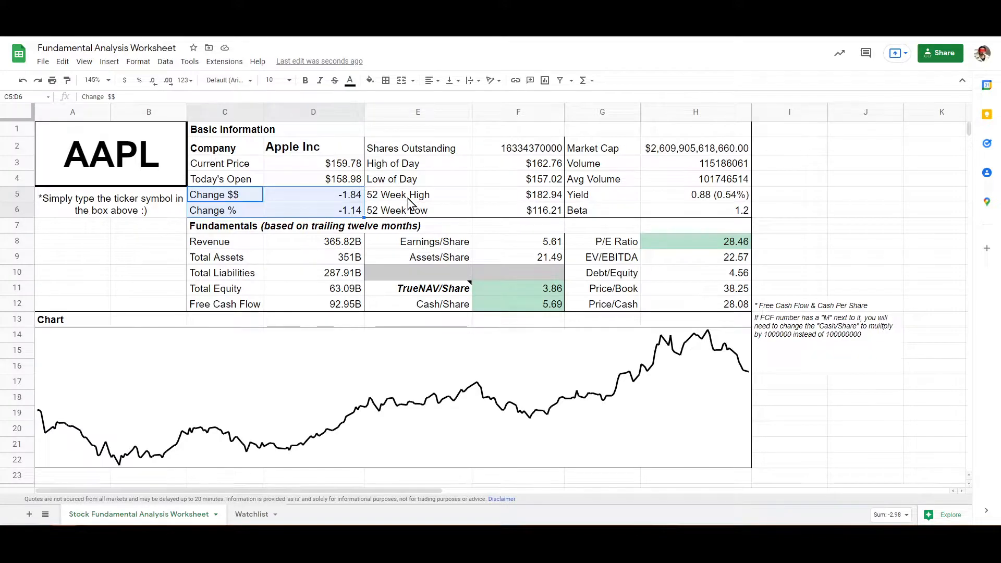
left_click(375, 197)
left_click(526, 211, "shift")
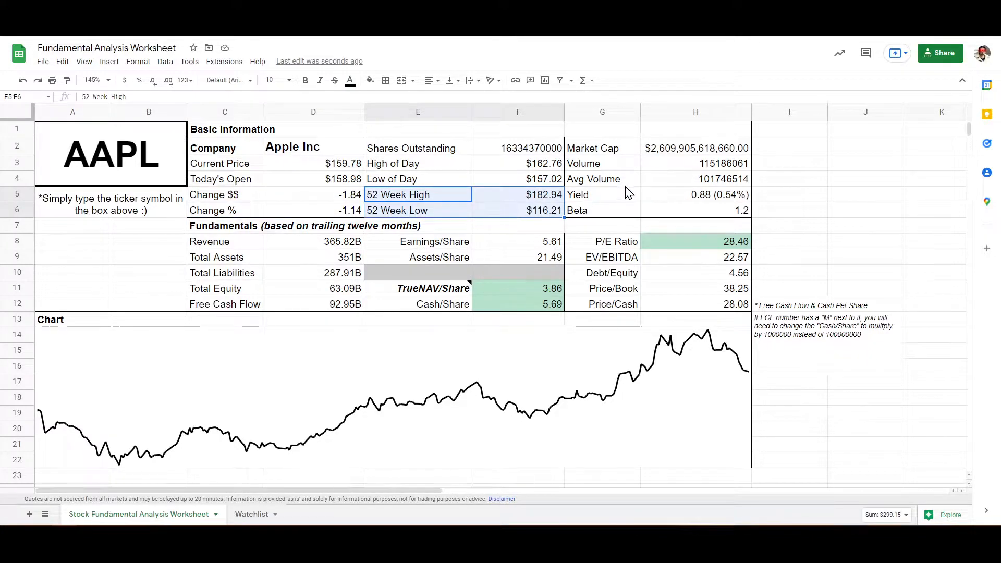
Review the volume, average volume and yield entries under Basic Information.
left_click_drag(599, 164, 708, 179)
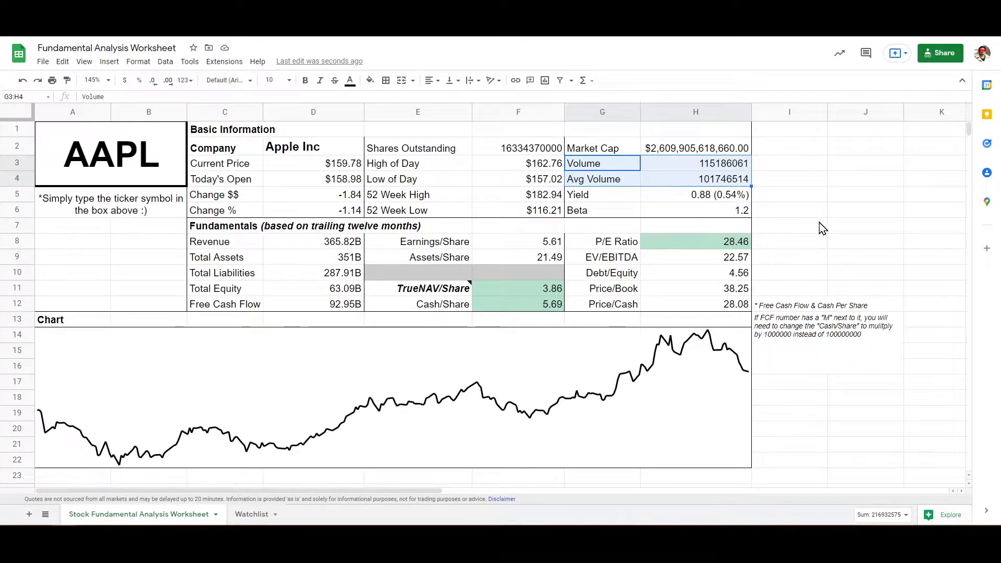
left_click(680, 168)
left_click_drag(623, 167, 710, 170)
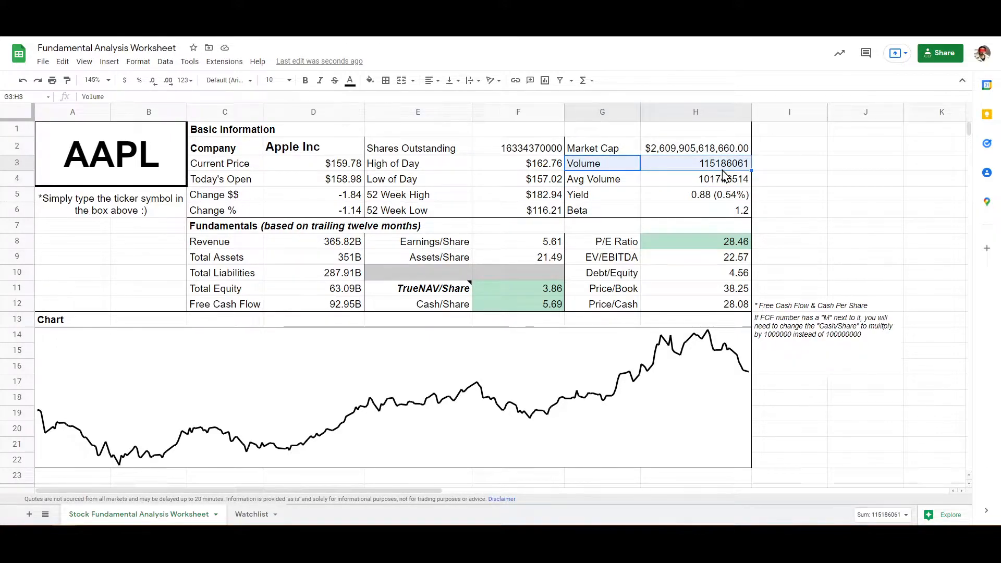
left_click_drag(604, 179, 713, 182)
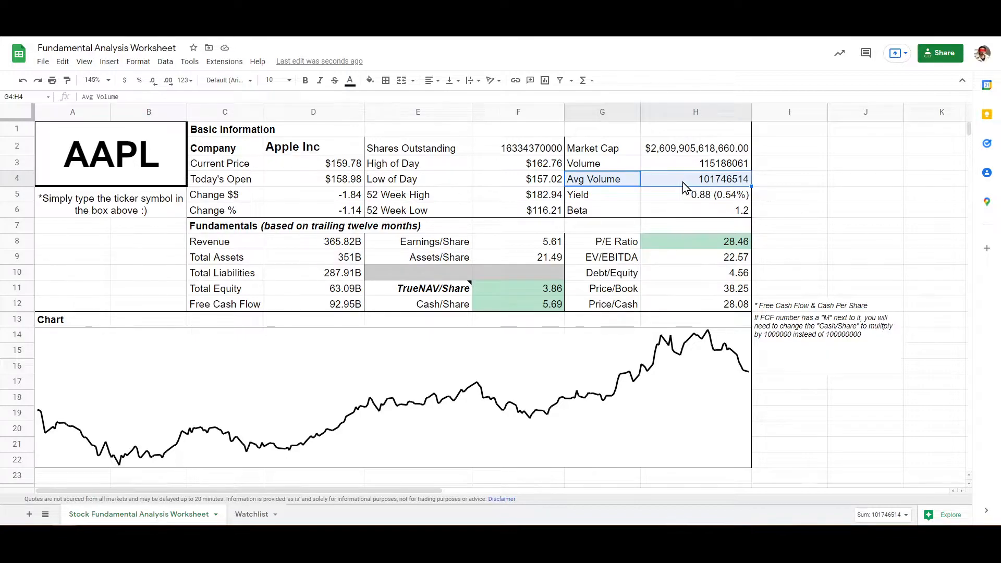
left_click_drag(601, 198, 689, 204)
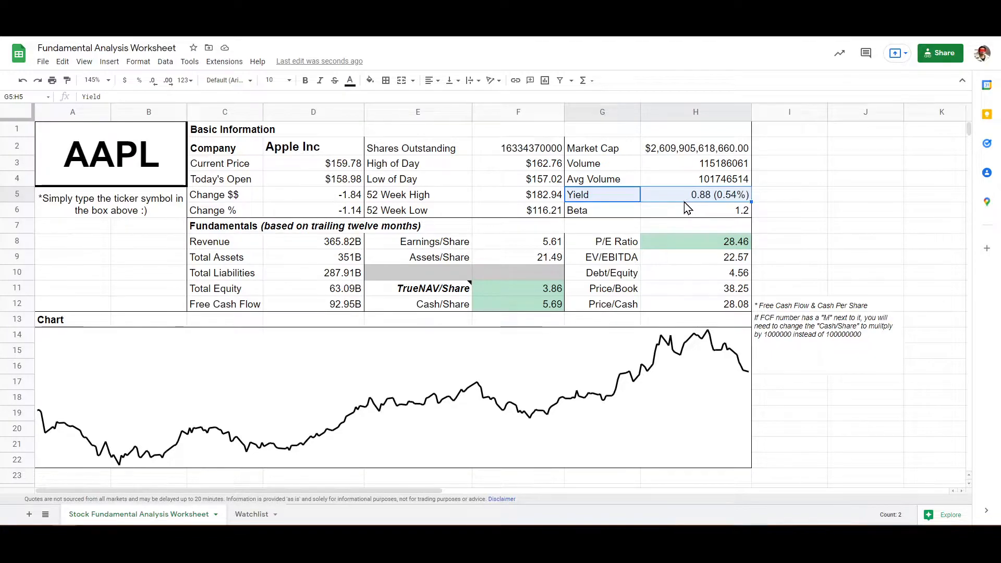
Change the ticker symbol in A1:B4 to XOM and inspect the yield in cell H5.
double_click(135, 150)
left_click_drag(164, 151, 30, 151)
type("XOM")
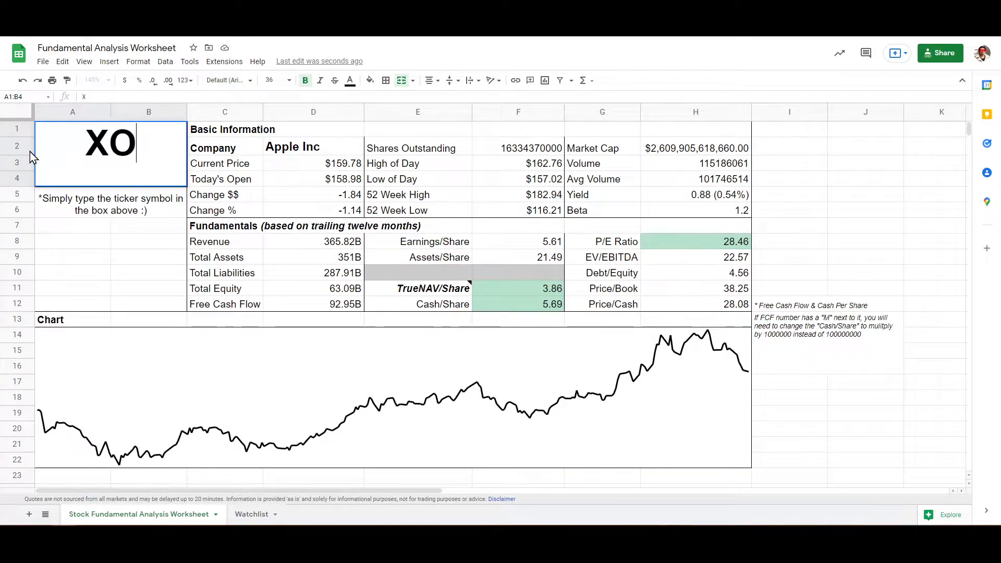
key("Return")
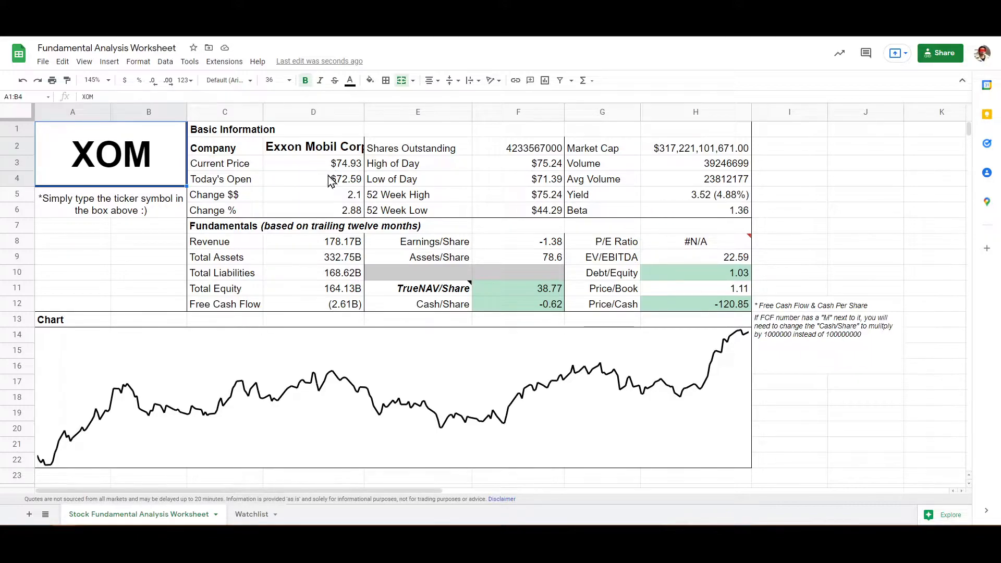
left_click(698, 197)
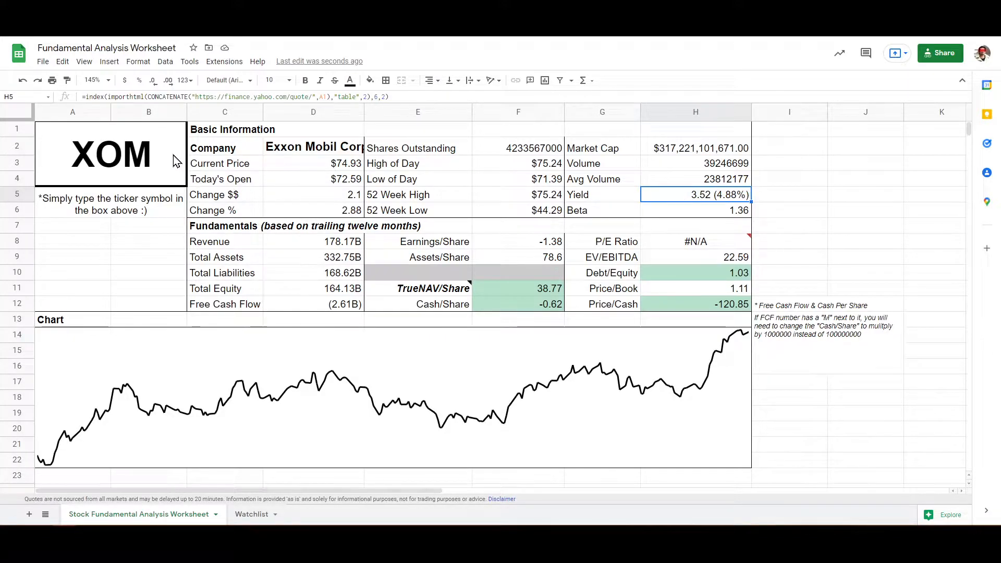
Replace the ticker symbol in A1:B4 with TSLA to check the yield for Tesla.
double_click(151, 170)
left_click_drag(152, 152, 2, 152)
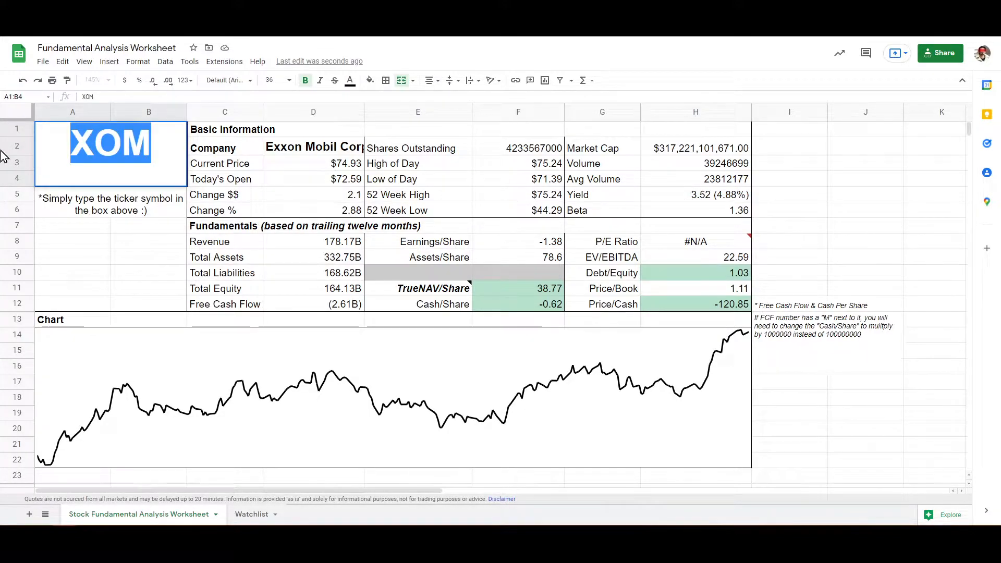
type("TSLA")
key("Return")
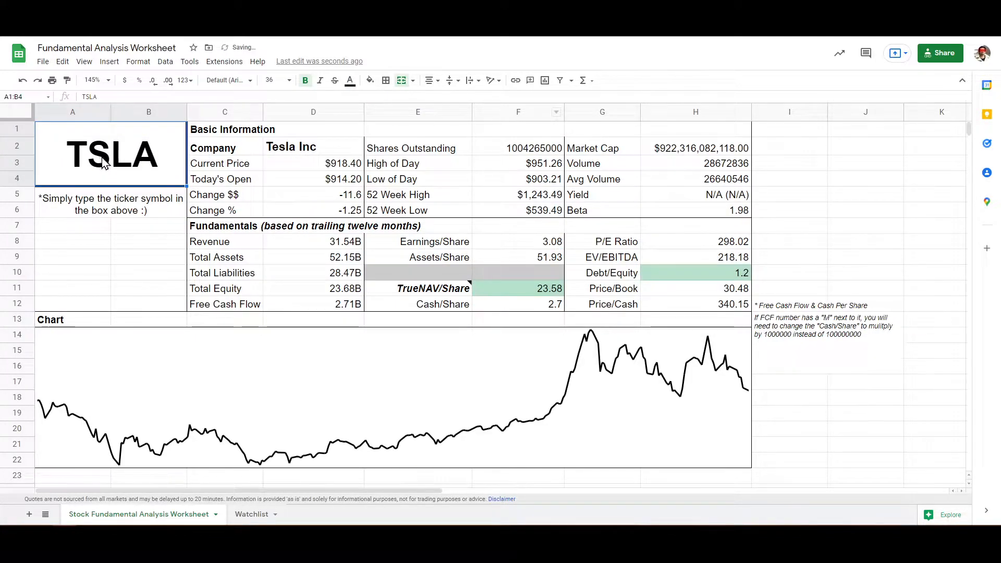
Set the ticker symbol in A1:B4 to FB to load the data for Meta Platforms.
double_click(157, 151)
key("ctrl+a")
type("FB")
key("Return")
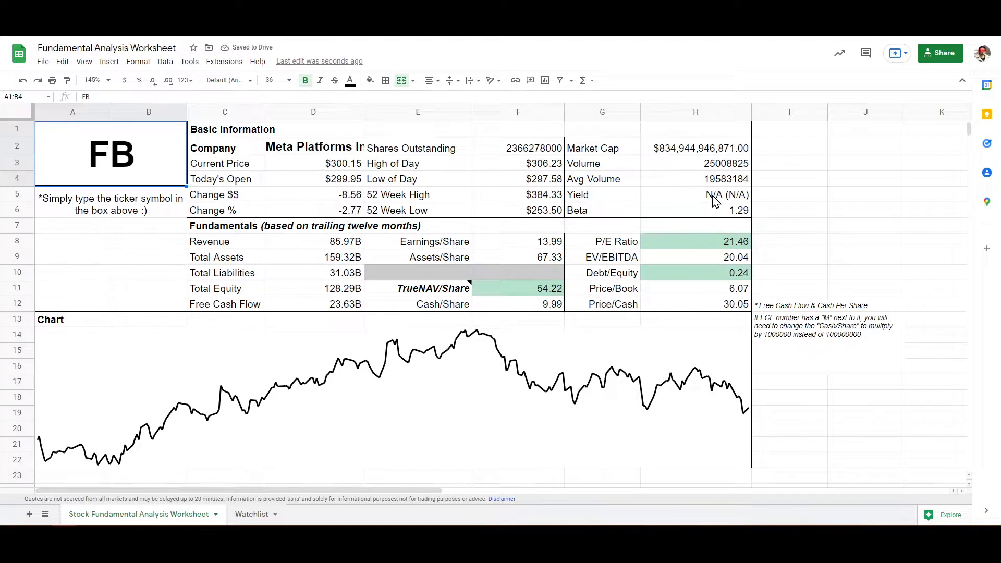
Replace the ticker symbol in A1:B4 with AMZn to load the data for Amazon.
double_click(173, 174)
key("ctrl+a")
type("AMN")
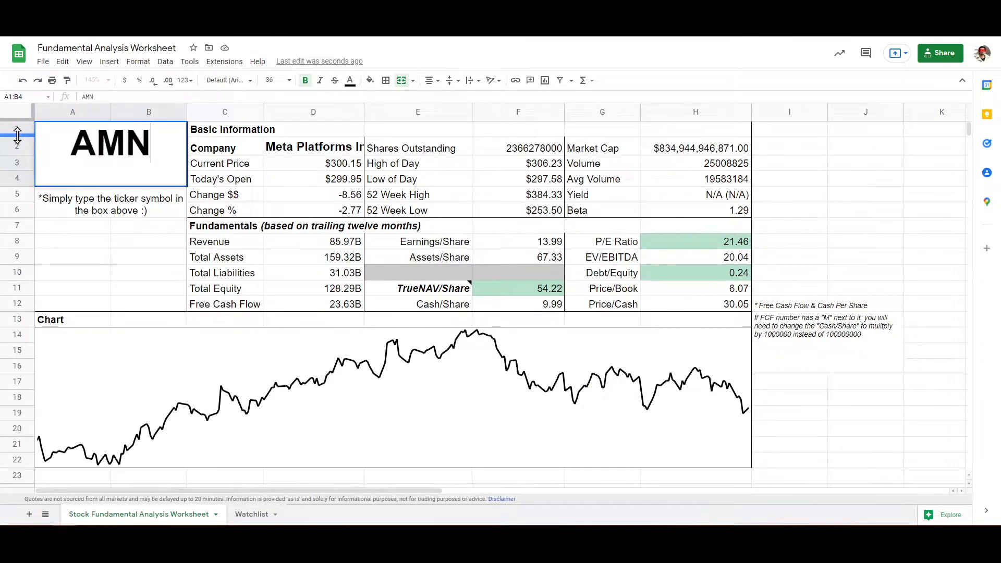
key("BackSpace")
type("Zn")
key("Return")
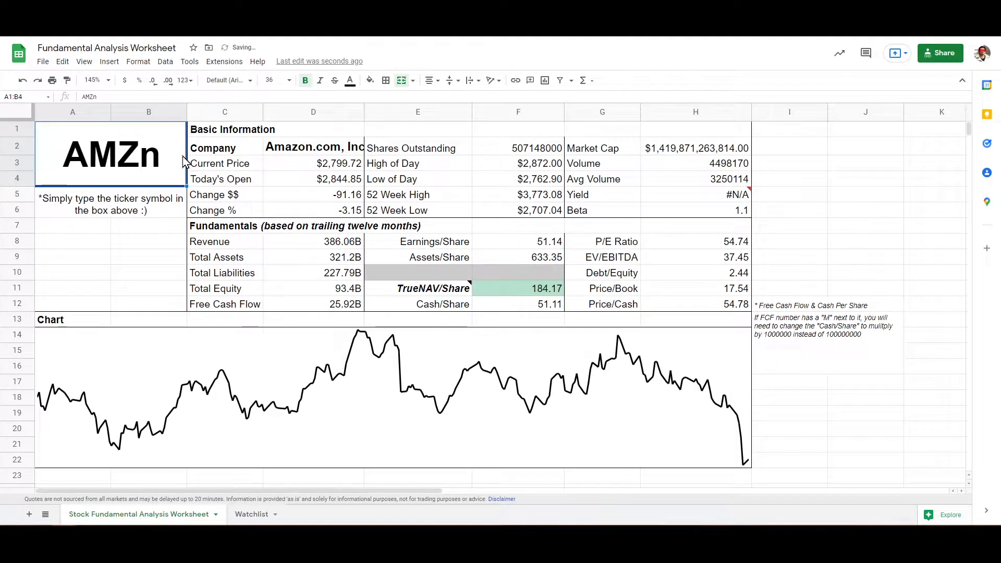
Change the ticker symbol in A1:B4 to AAPL and highlight the Beta entry in G6:H6.
double_click(146, 160)
key("ctrl+a")
type("AAPL")
key("Return")
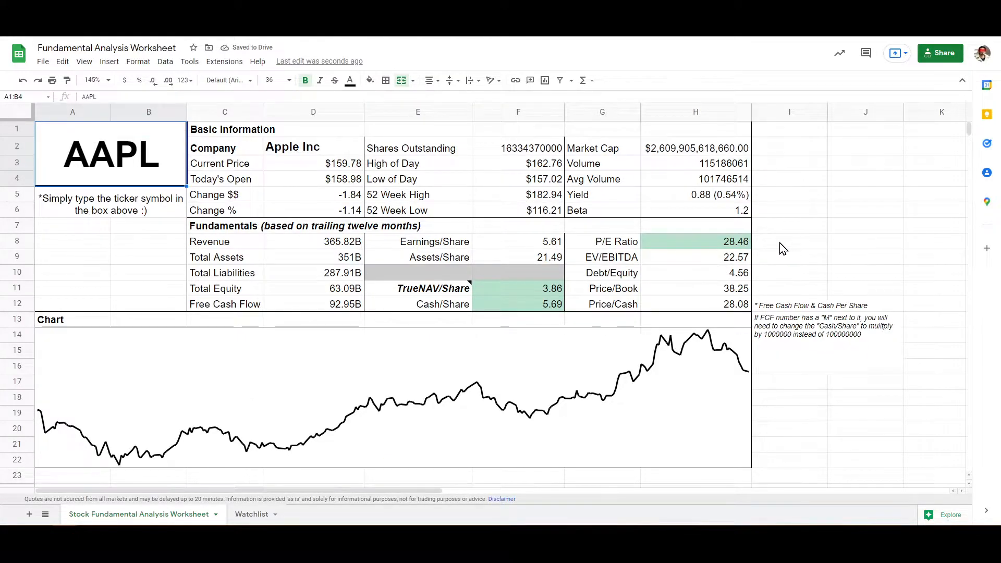
left_click_drag(583, 213, 705, 215)
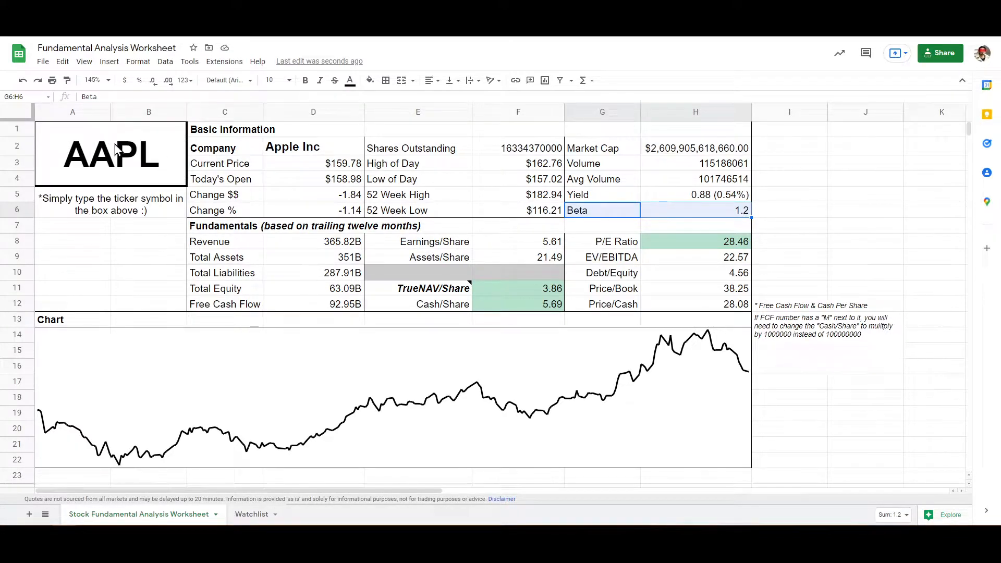
Set the ticker symbol in A1:B4 to GE to check the beta for General Electric.
double_click(159, 151)
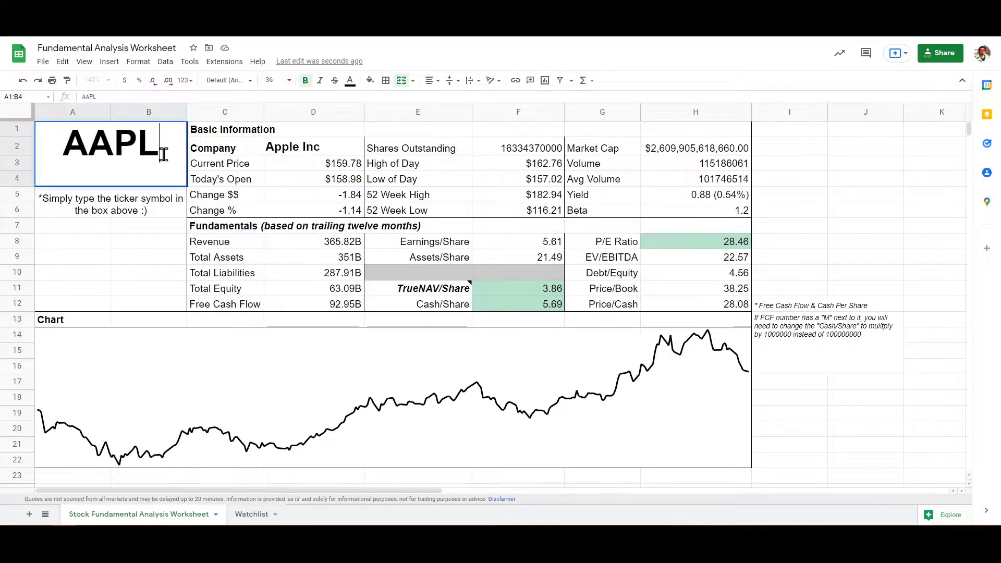
left_click_drag(159, 151, 27, 148)
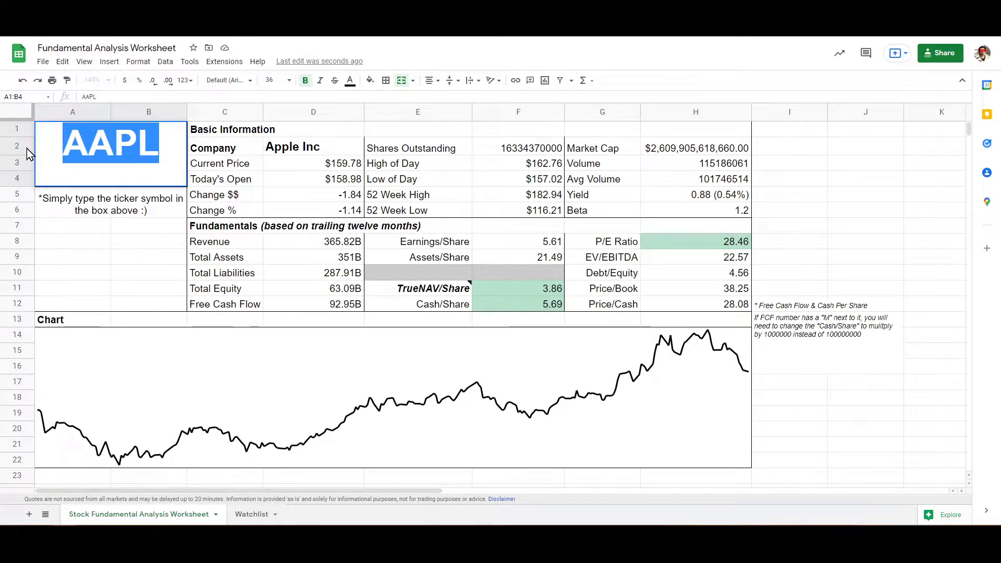
type("GE")
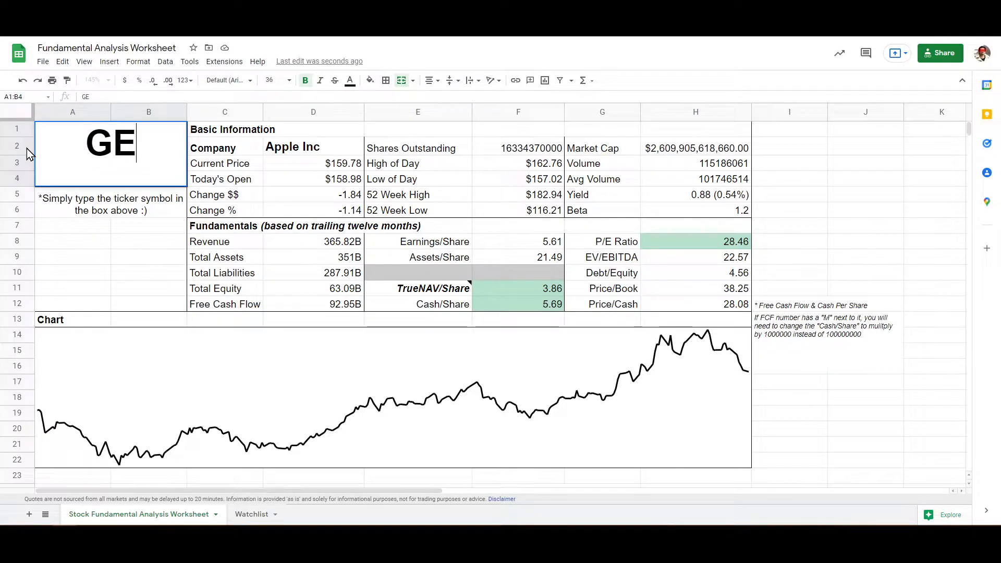
key("Return")
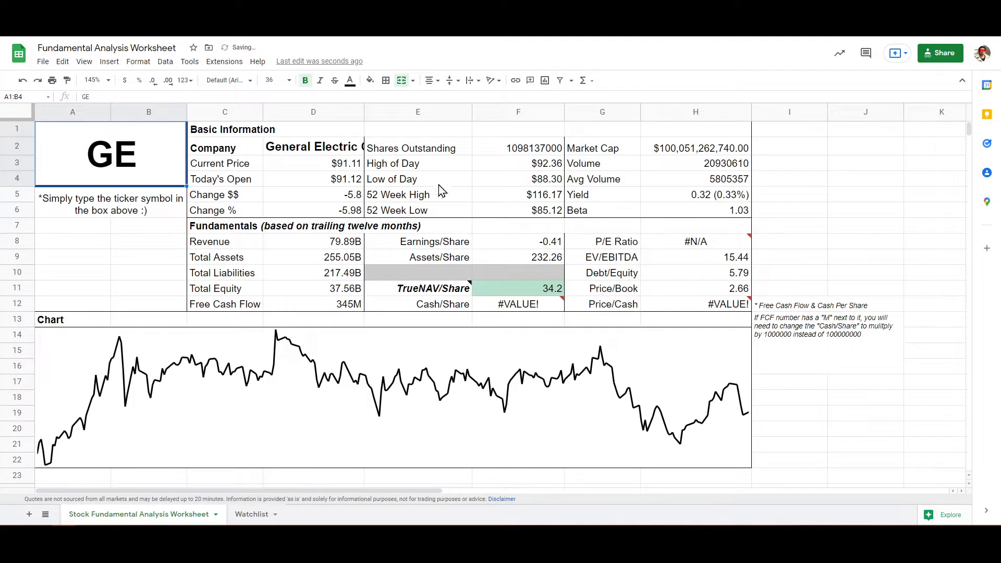
Replace the ticker symbol in A1:B4 with T to load the data for AT&T.
double_click(174, 161)
left_click_drag(174, 161, 23, 148)
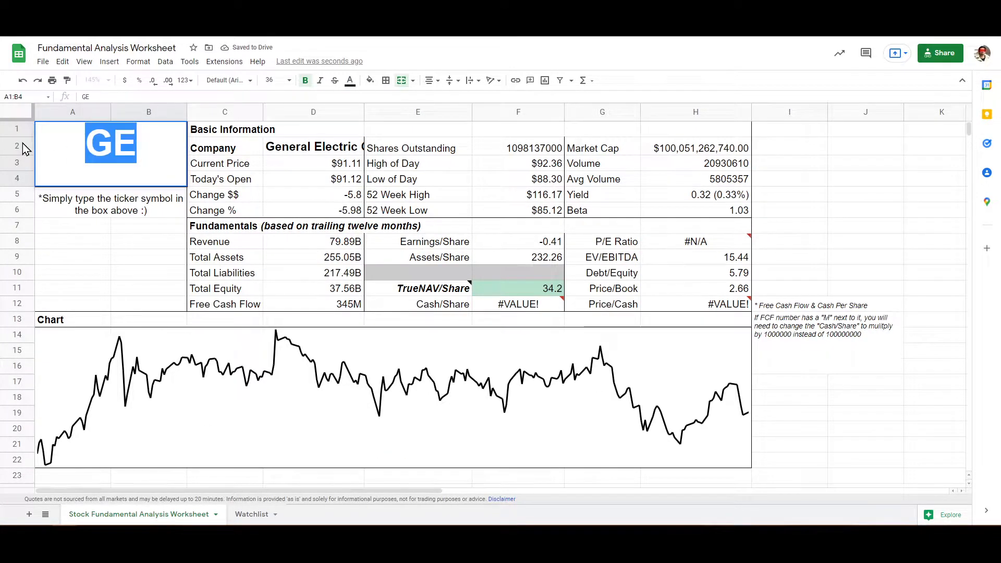
type("T")
key("Return")
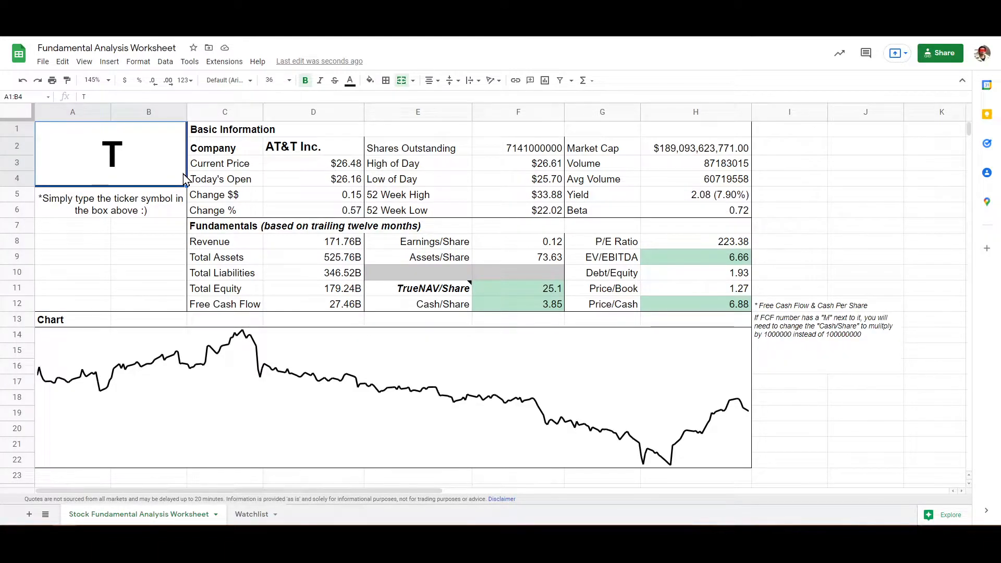
Return the ticker symbol in A1:B4 to AAPL to reload the Apple data.
double_click(145, 172)
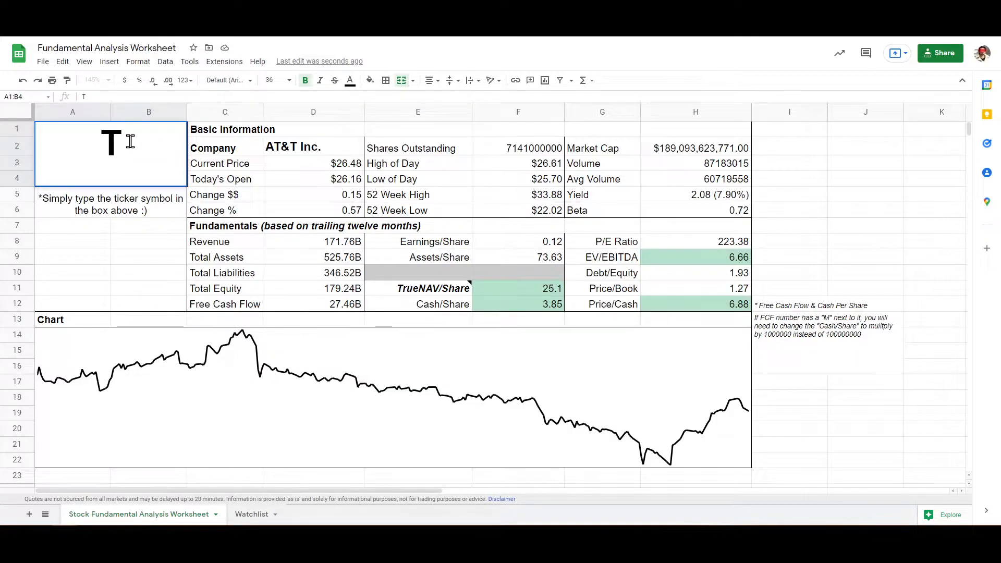
left_click_drag(143, 150, 77, 151)
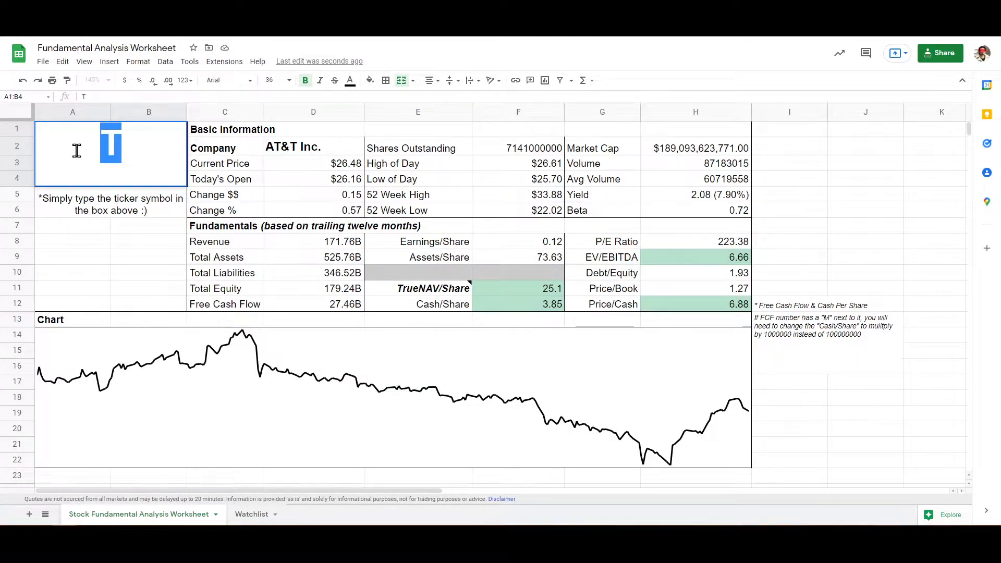
type("AAPL")
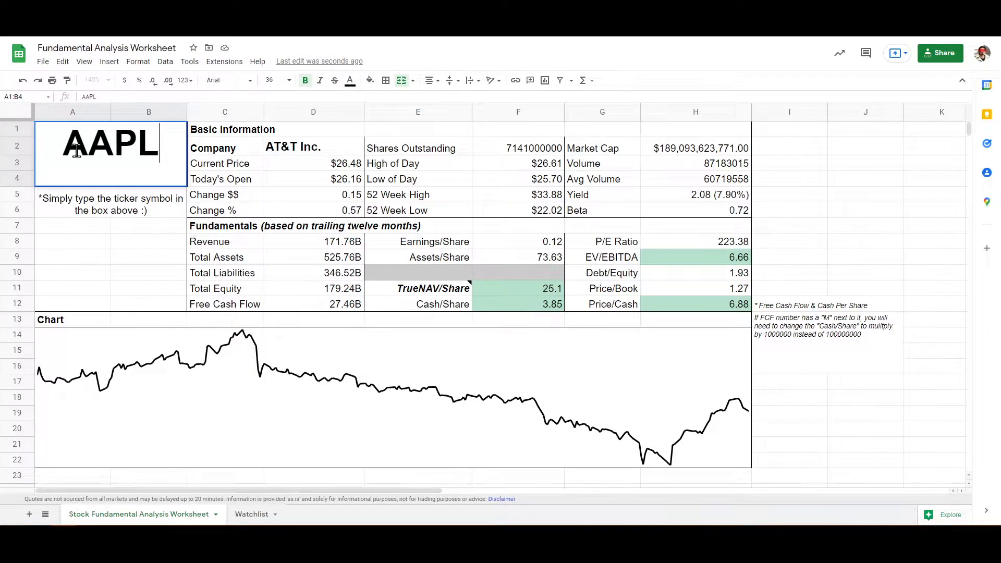
key("Return")
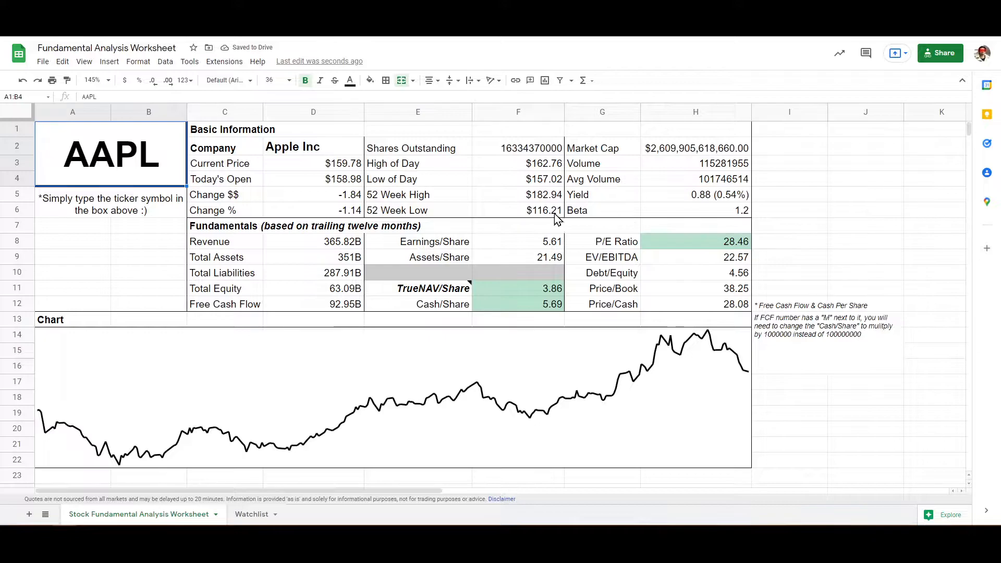
Highlight the Fundamentals heading row C7:H7 to review the section based on trailing twelve months.
left_click_drag(201, 229, 653, 224)
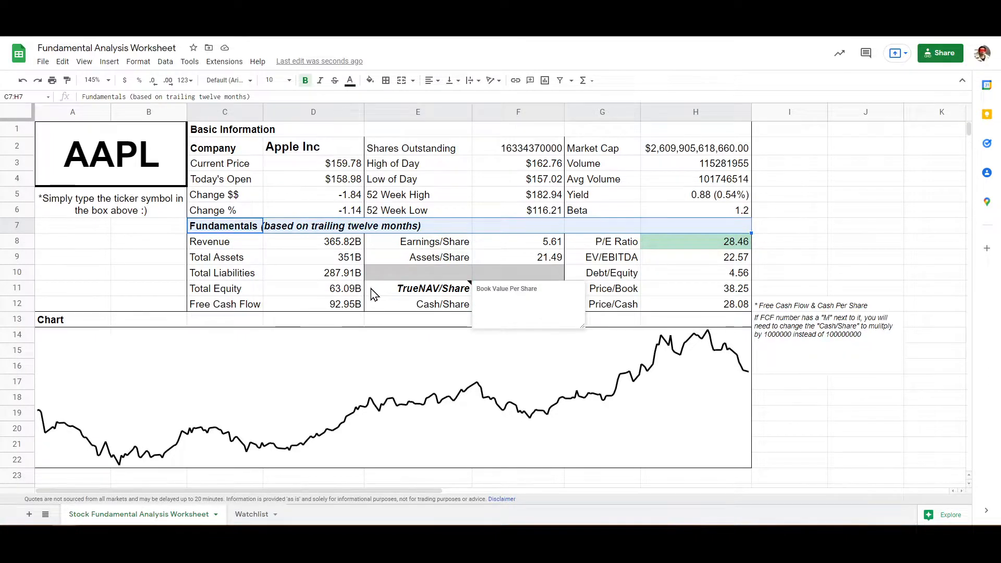
left_click_drag(223, 228, 692, 229)
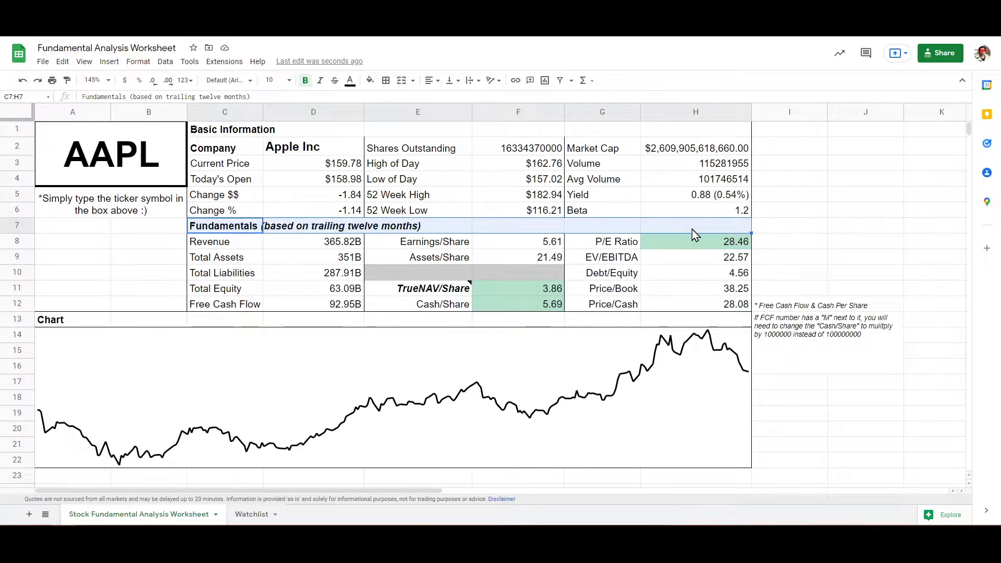
left_click(692, 230)
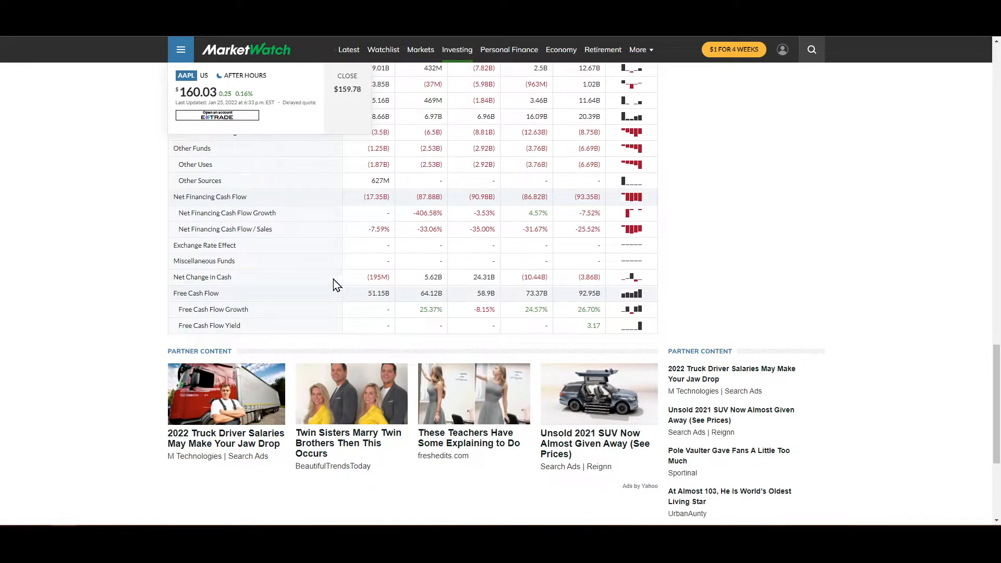
Switch to Apple's MarketWatch page and examine the key data in its overview.
scroll(337, 280, "up", 5)
scroll(328, 273, "up", 15)
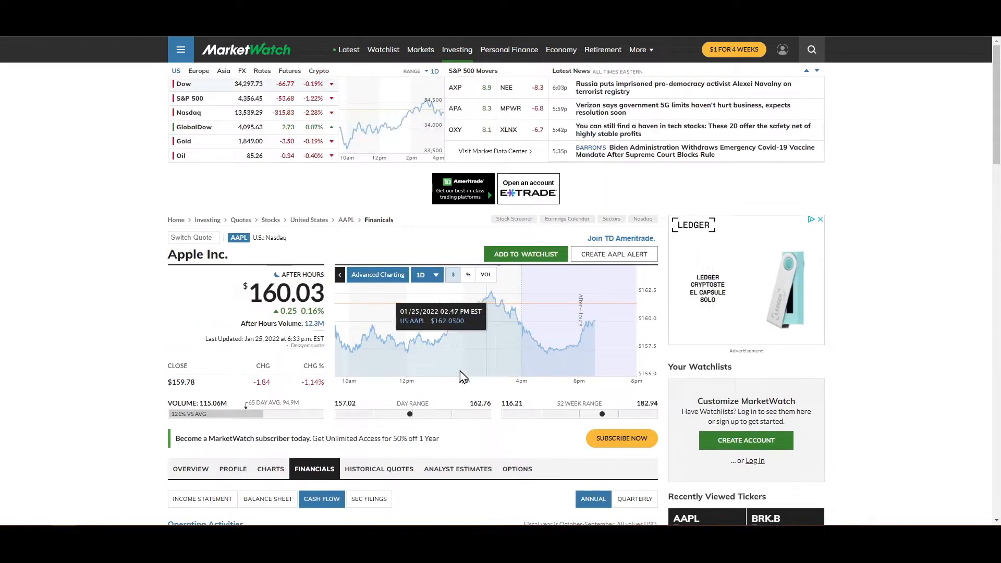
scroll(435, 380, "down", 3)
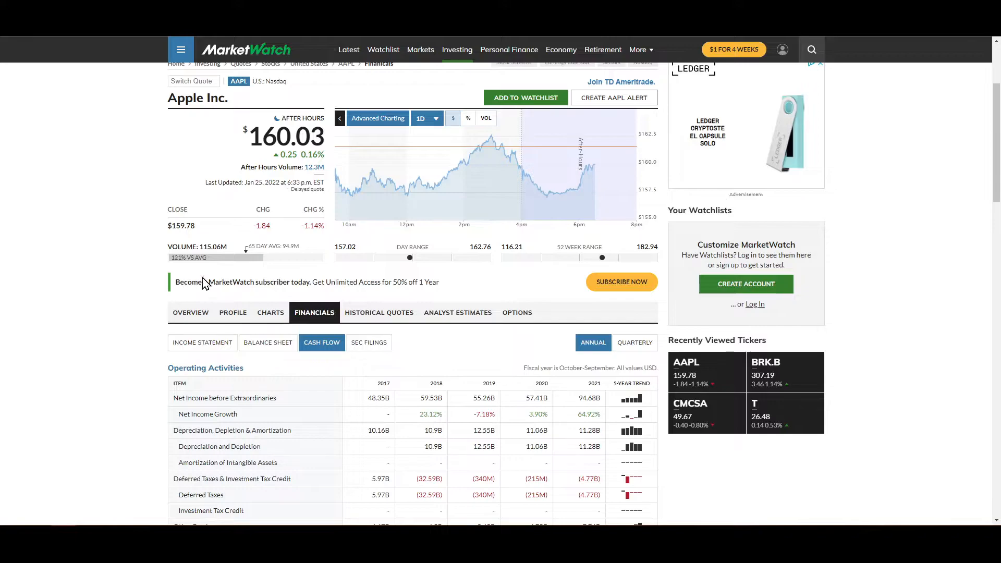
left_click(190, 313)
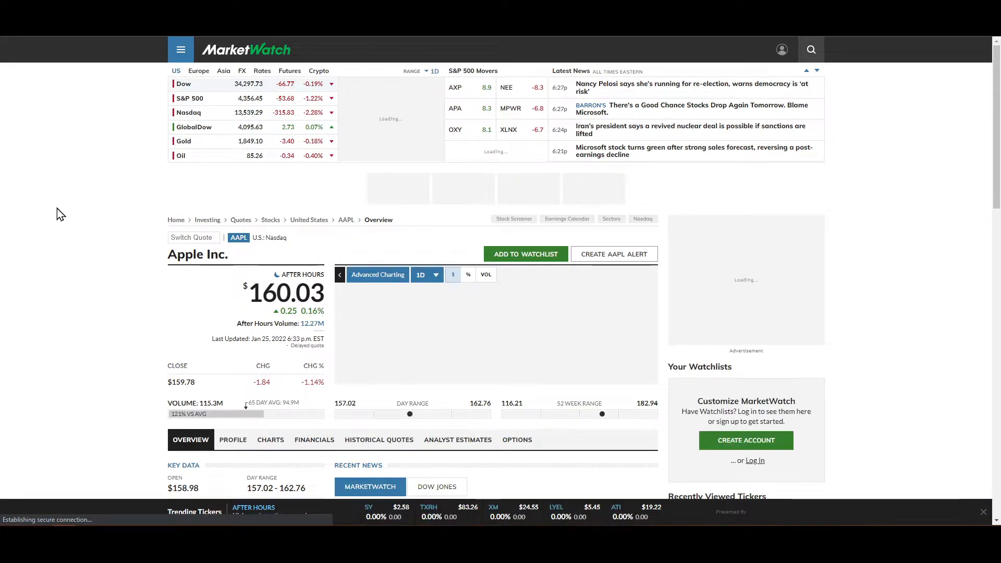
scroll(63, 212, "down", 4)
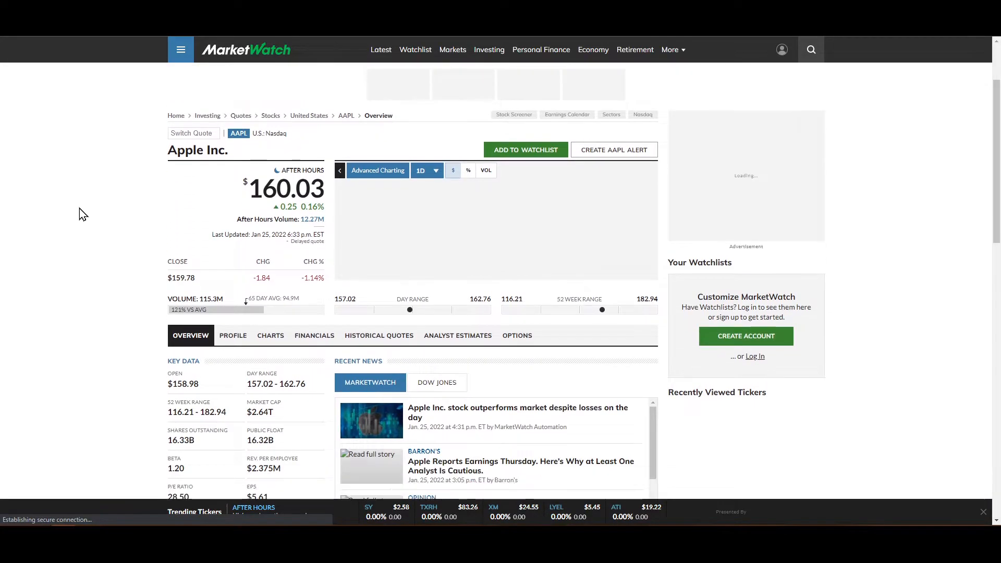
scroll(68, 268, "down", 2)
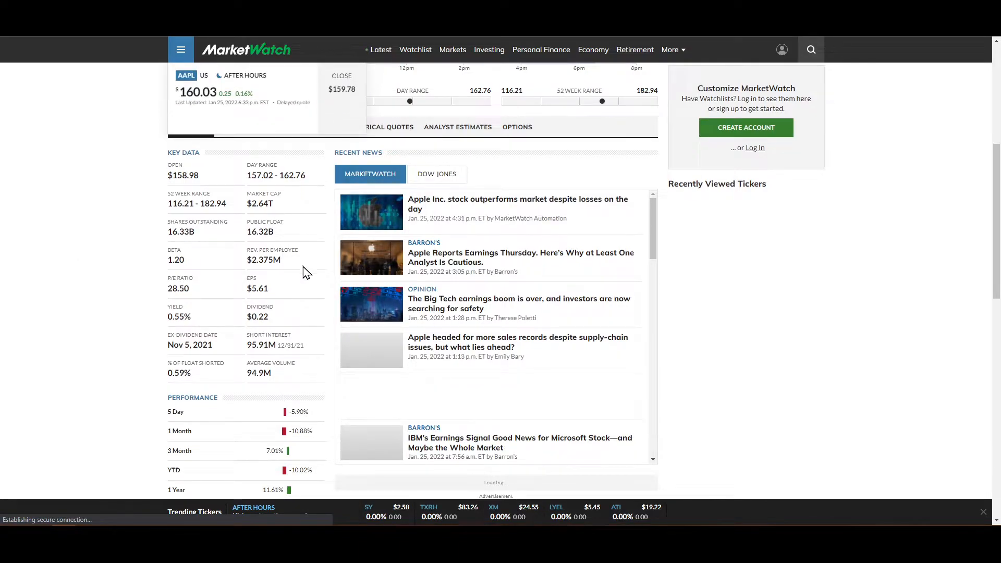
scroll(231, 335, "down", 5)
scroll(233, 335, "up", 7)
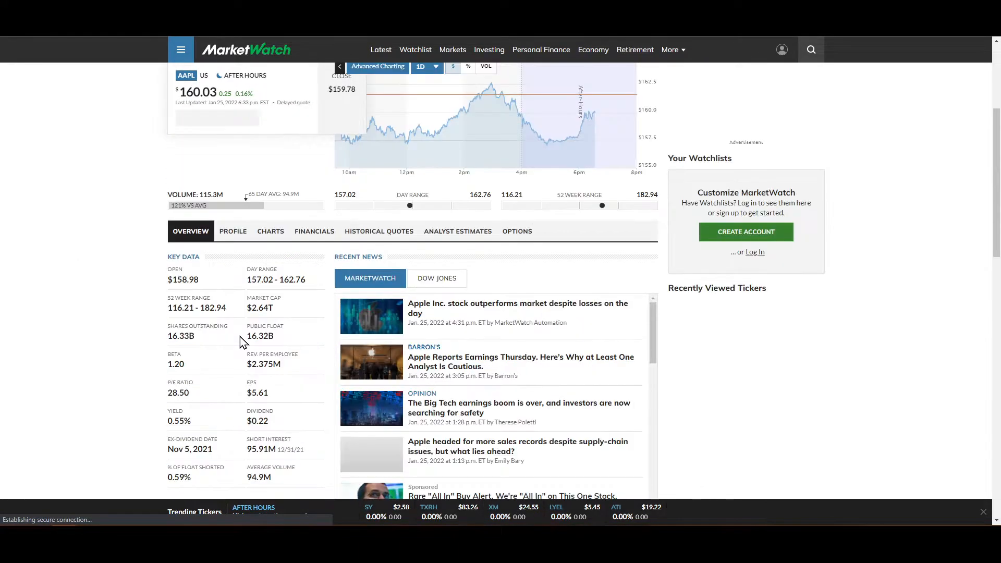
scroll(276, 313, "up", 1)
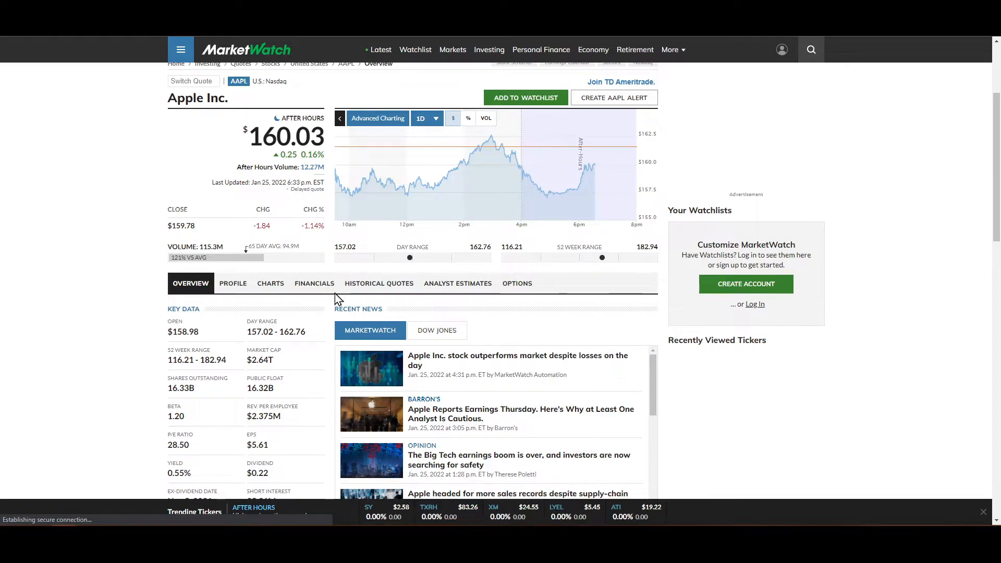
Open Apple's financials and examine the annual income statement from sales/revenue down to net income.
left_click(319, 285)
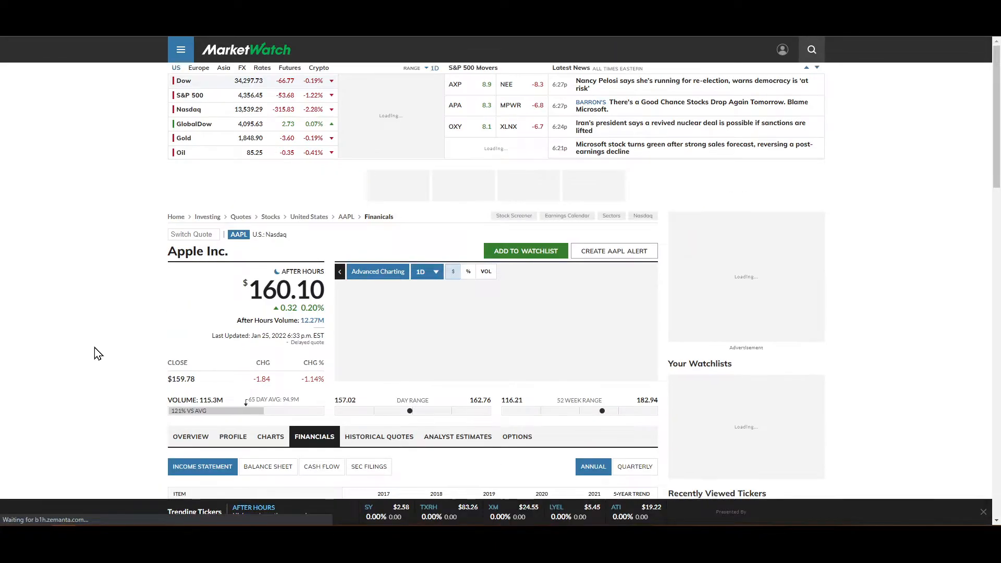
scroll(117, 350, "down", 5)
scroll(151, 286, "up", 4)
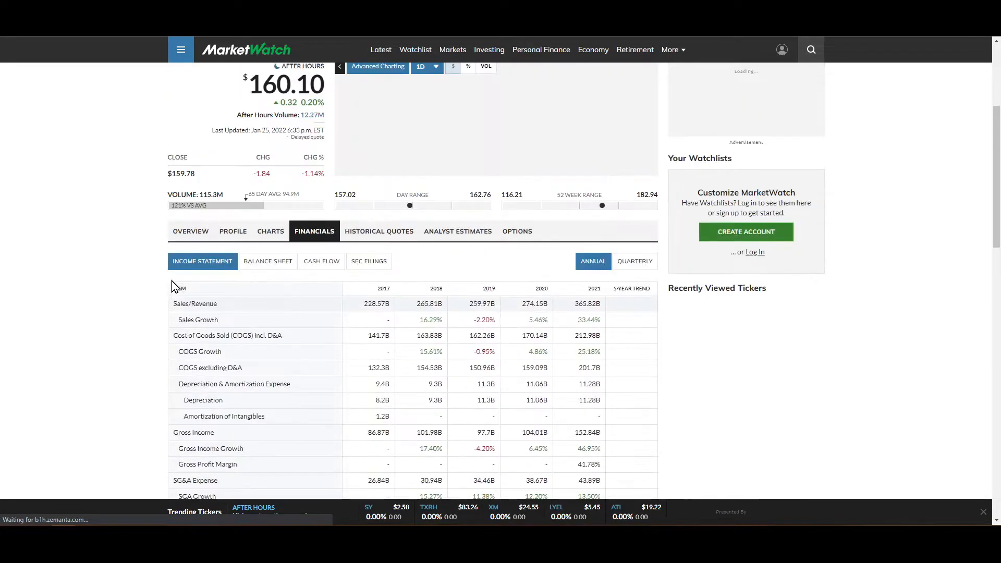
scroll(261, 330, "down", 4)
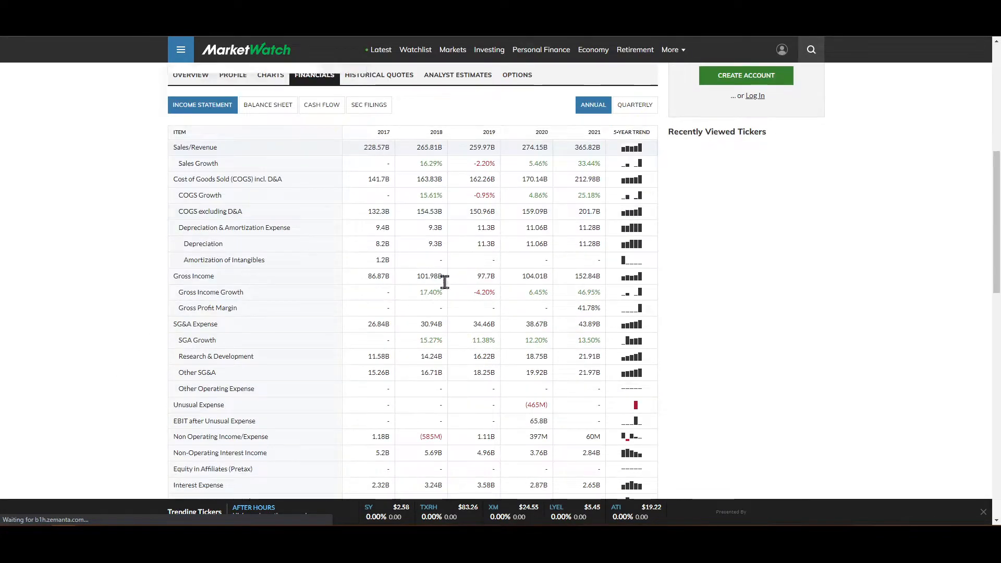
scroll(409, 270, "down", 3)
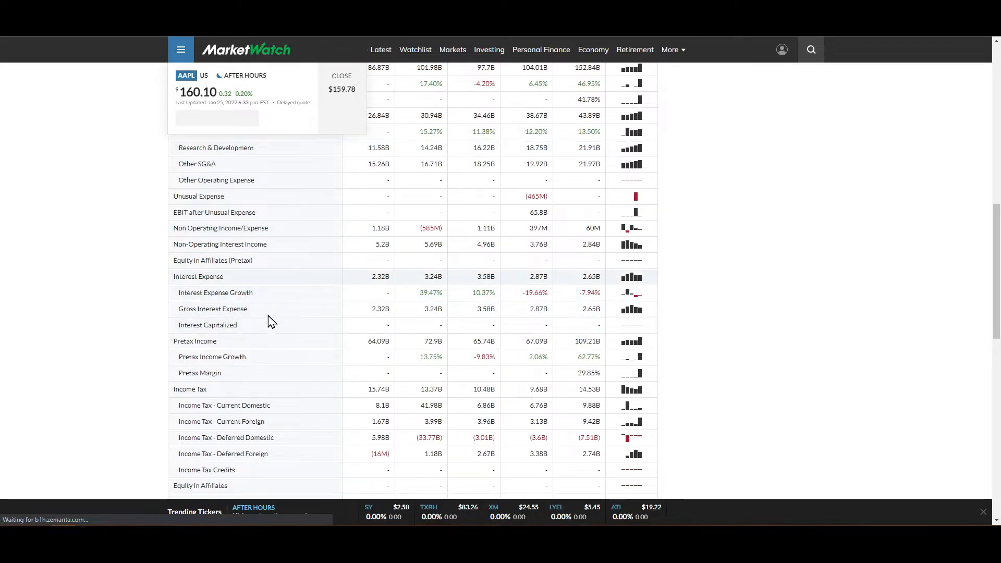
scroll(269, 316, "up", 5)
scroll(269, 316, "up", 5)
scroll(281, 333, "down", 4)
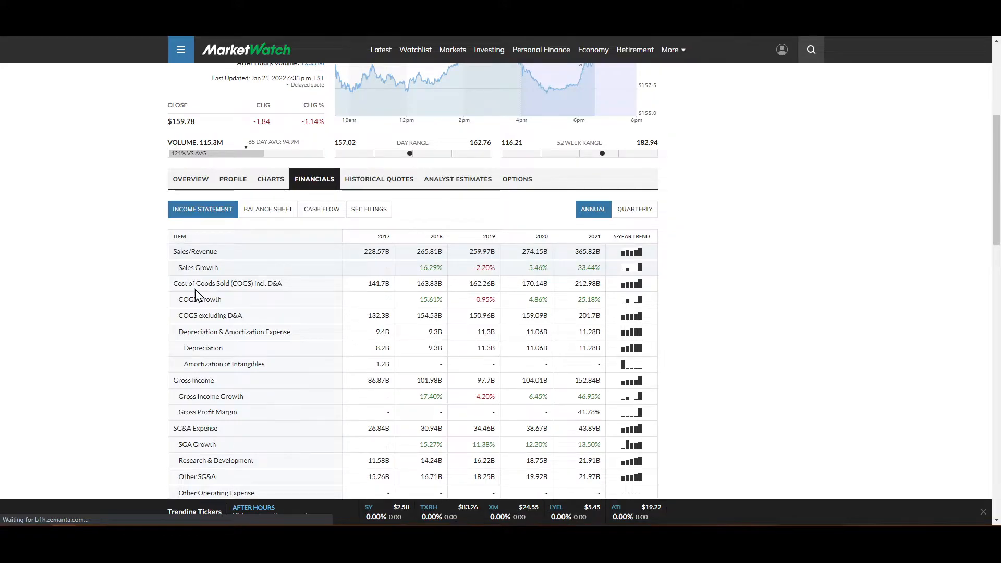
scroll(411, 341, "down", 2)
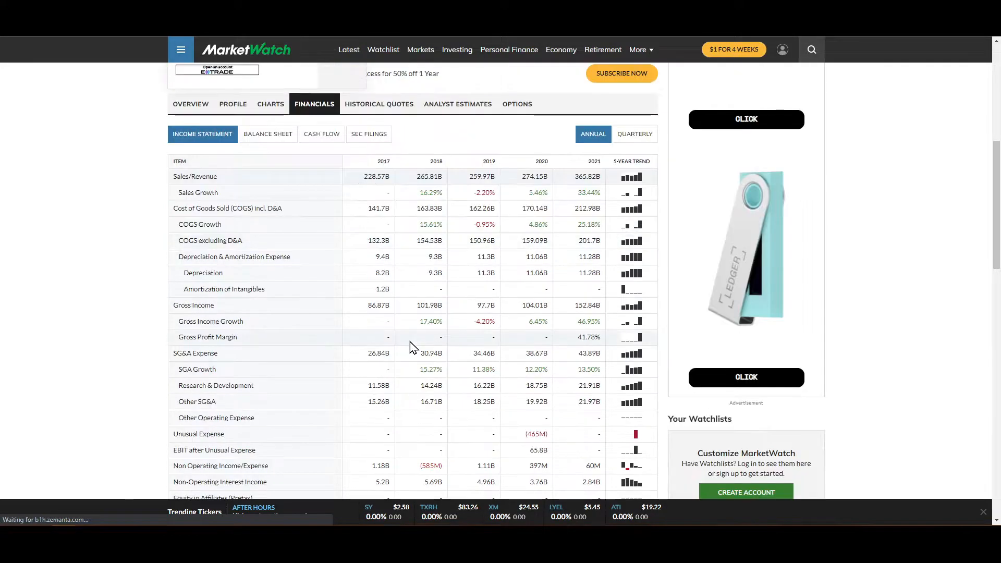
scroll(475, 324, "up", 1)
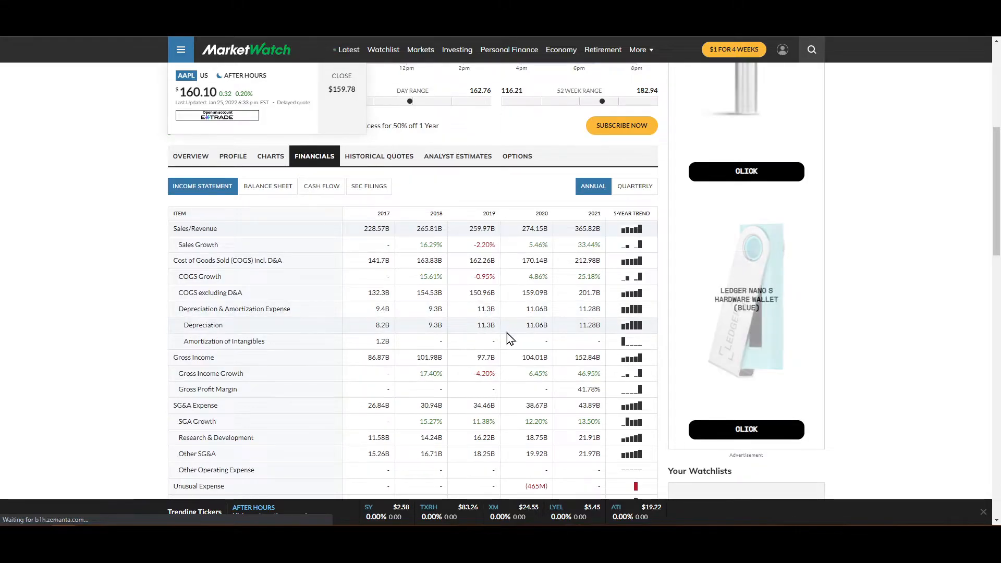
scroll(506, 333, "down", 3)
scroll(434, 336, "up", 5)
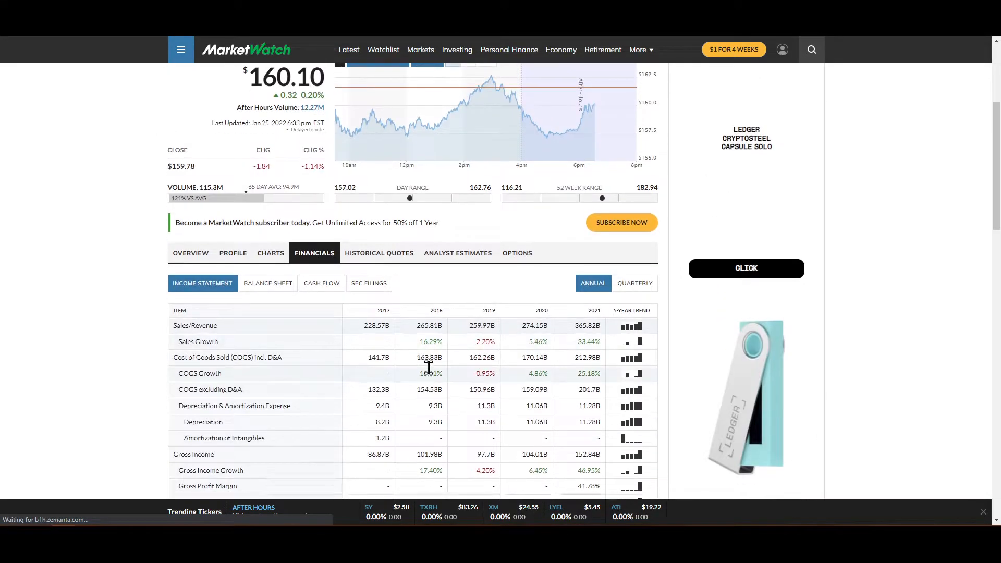
scroll(428, 367, "down", 10)
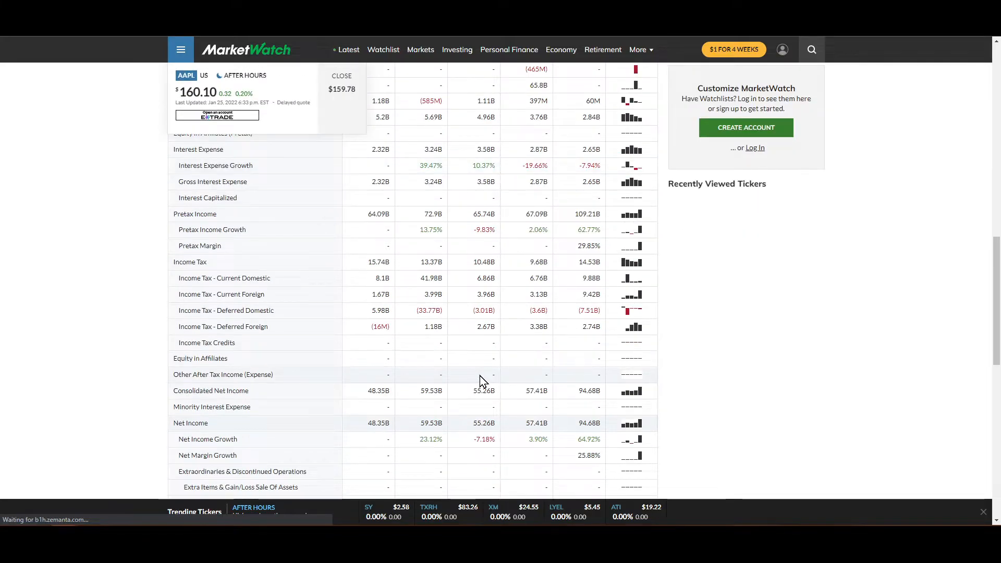
scroll(480, 380, "down", 3)
scroll(500, 376, "up", 10)
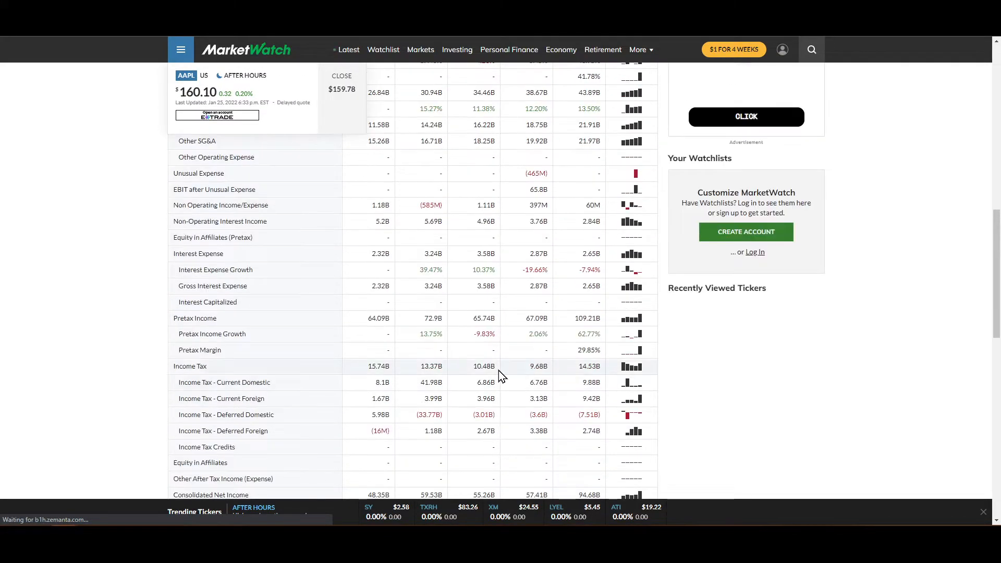
scroll(501, 371, "up", 5)
scroll(503, 412, "down", 2)
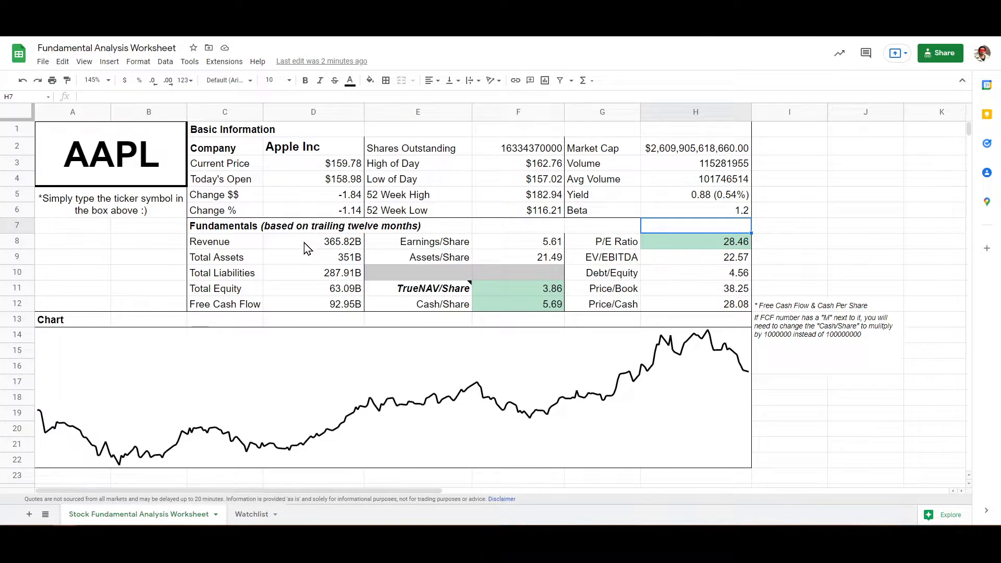
Highlight the Fundamentals heading row across C7:H7 to introduce the trailing-twelve-month section.
left_click_drag(259, 234, 655, 229)
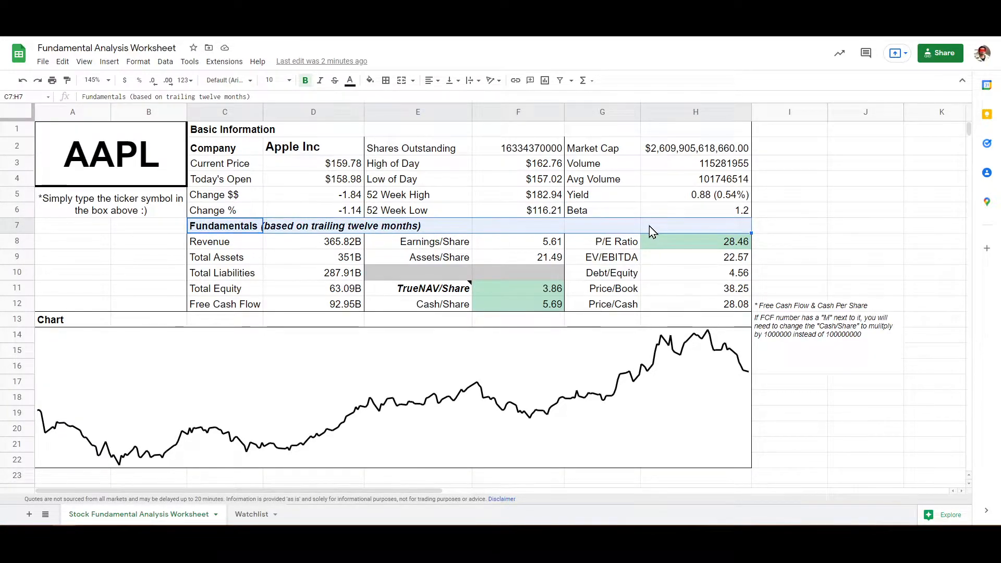
left_click(650, 226)
left_click_drag(243, 227, 717, 229)
left_click(717, 230)
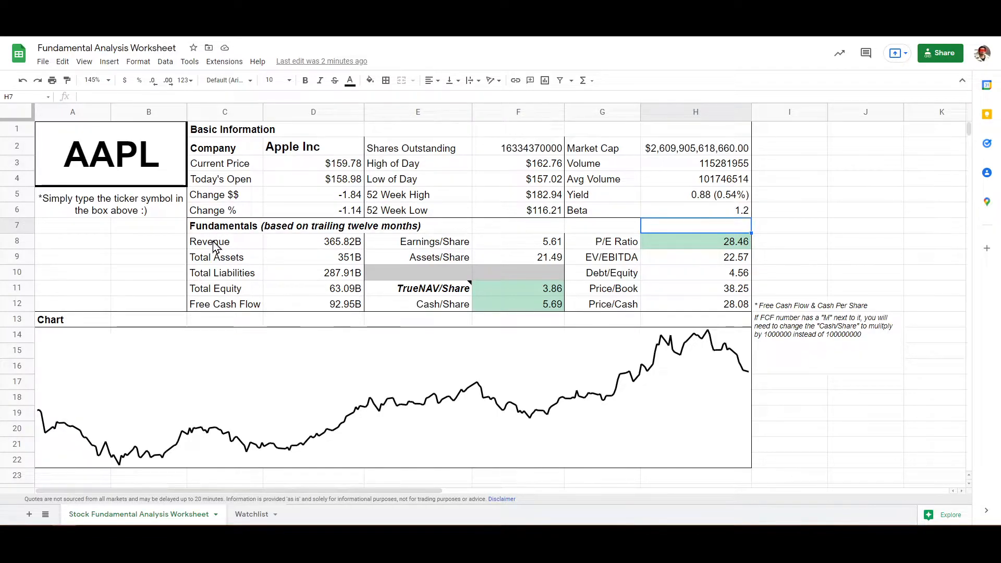
Highlight the Revenue label and figure in C8:D8 to review Apple's revenue.
left_click_drag(214, 245, 321, 248)
left_click(321, 248)
left_click(208, 246)
left_click_drag(257, 248, 293, 248)
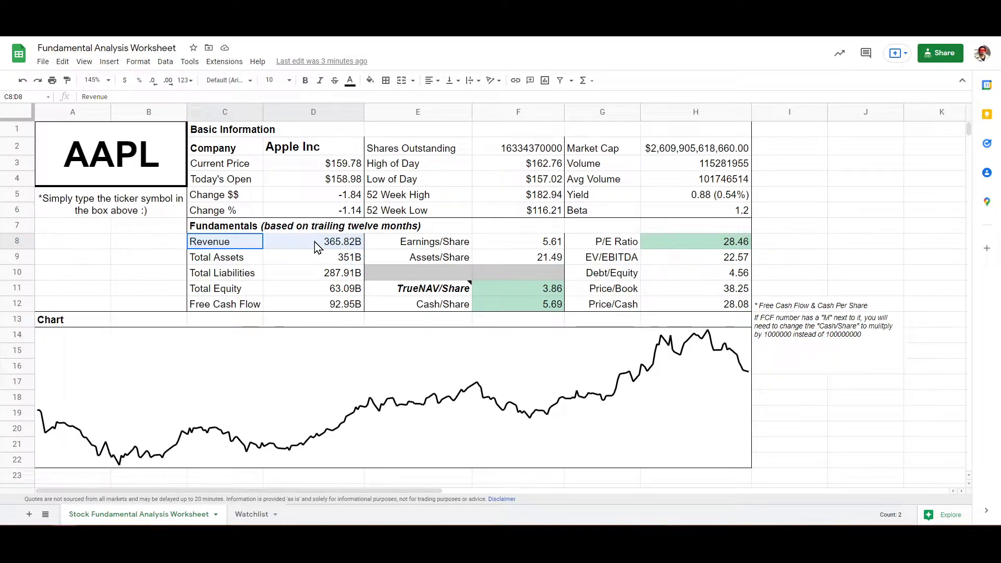
left_click(314, 242)
left_click_drag(220, 241, 322, 241)
double_click(322, 241)
left_click(227, 248)
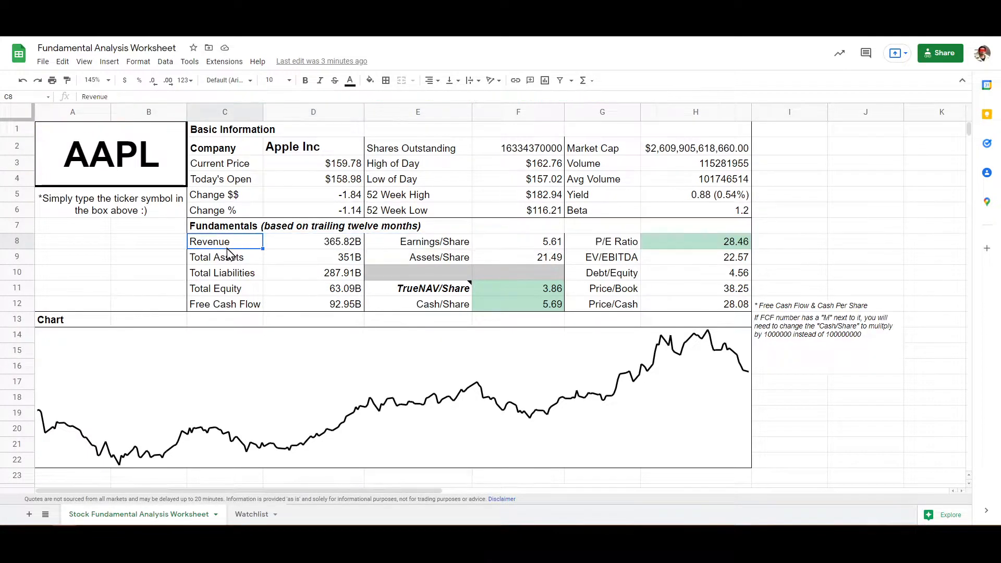
Review the Total Assets and Total Liabilities rows by highlighting C9:D10.
left_click_drag(198, 259, 312, 267)
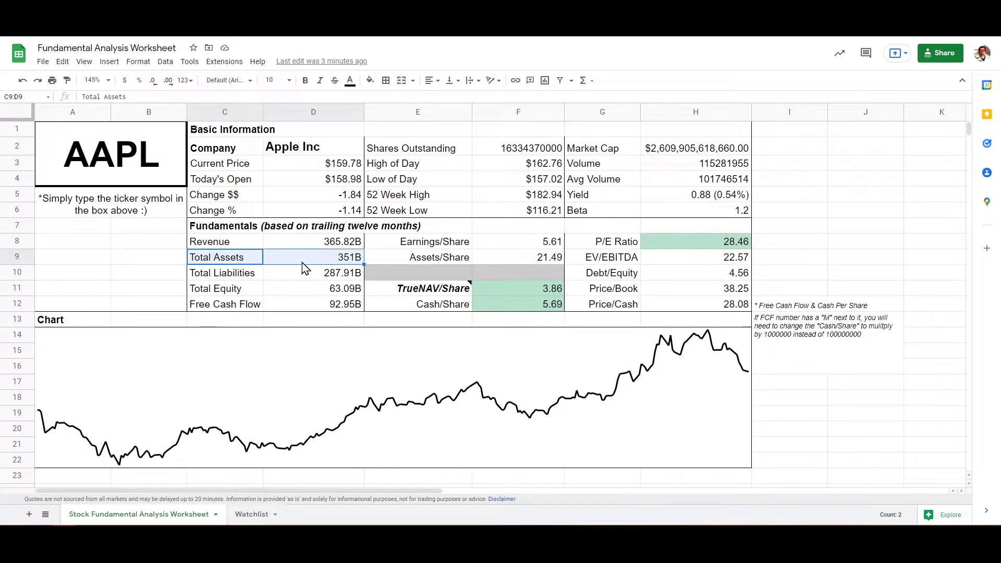
left_click_drag(243, 272, 309, 272)
left_click(237, 270)
left_click(206, 259)
left_click(215, 275)
left_click_drag(215, 274, 321, 263)
left_click(302, 260)
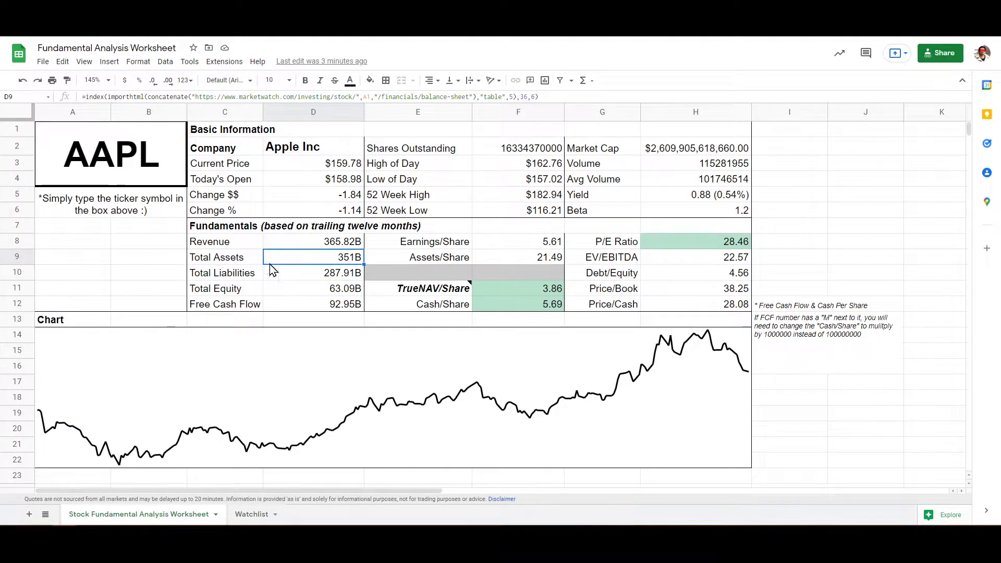
left_click_drag(253, 260, 322, 269)
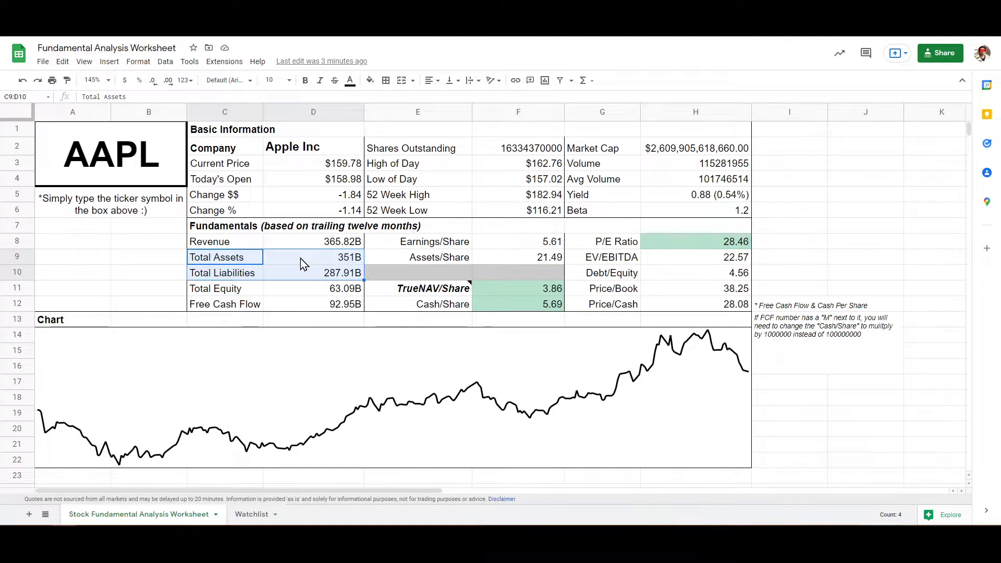
Switch to Apple's MarketWatch financials and examine the annual balance sheet from cash and total assets down through liabilities and shareholders' equity.
left_click(416, 21)
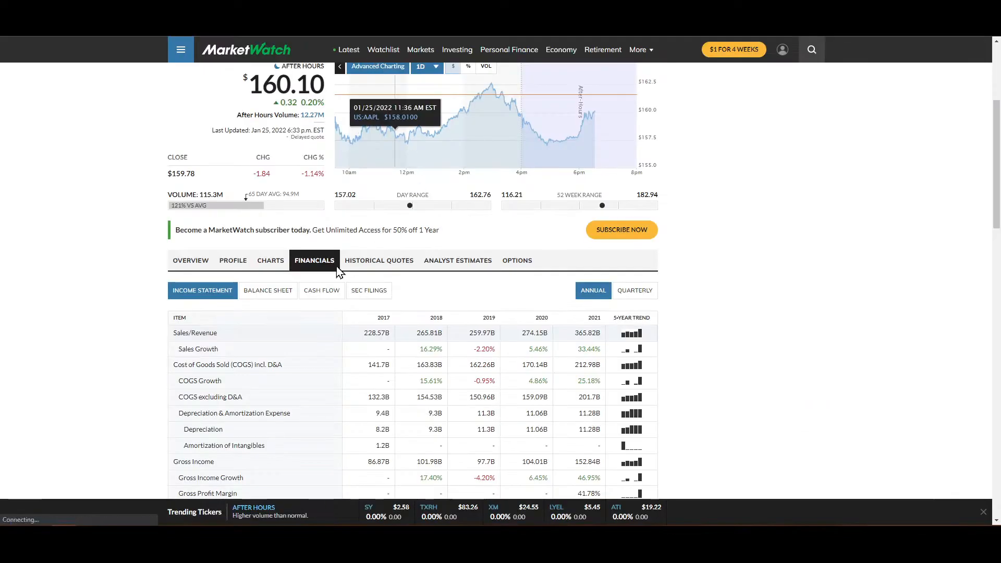
left_click(267, 291)
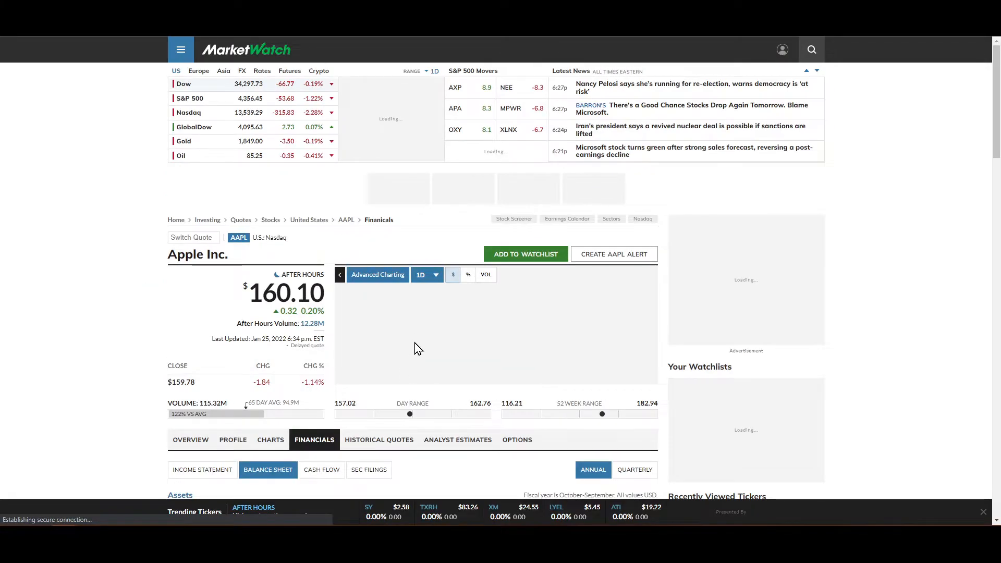
scroll(415, 342, "down", 10)
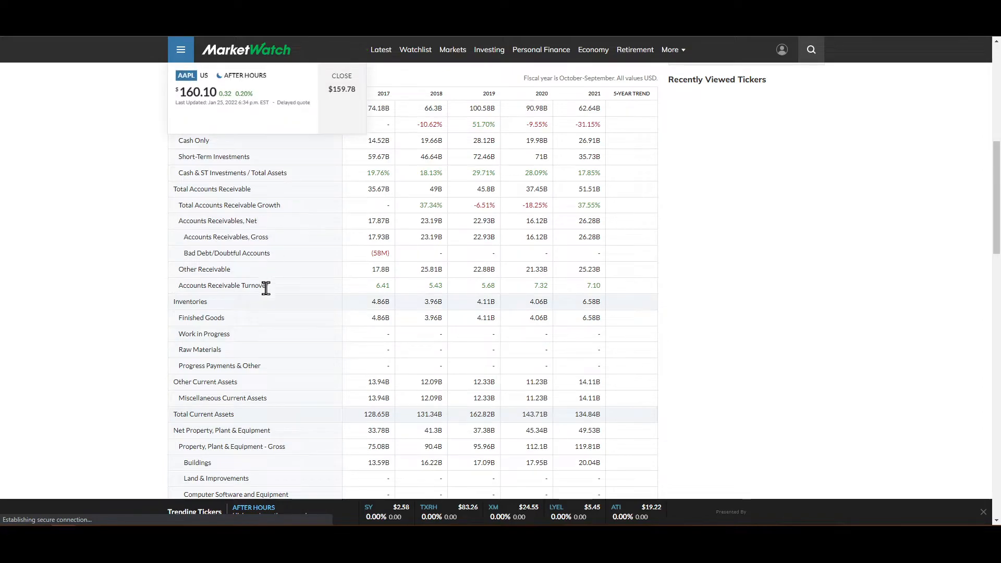
scroll(326, 319, "down", 3)
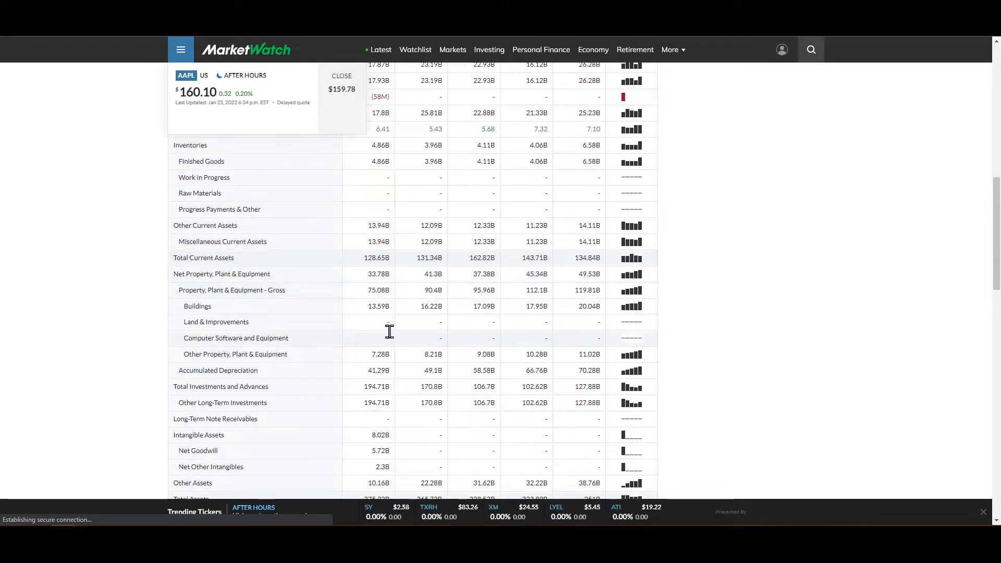
scroll(389, 334, "up", 4)
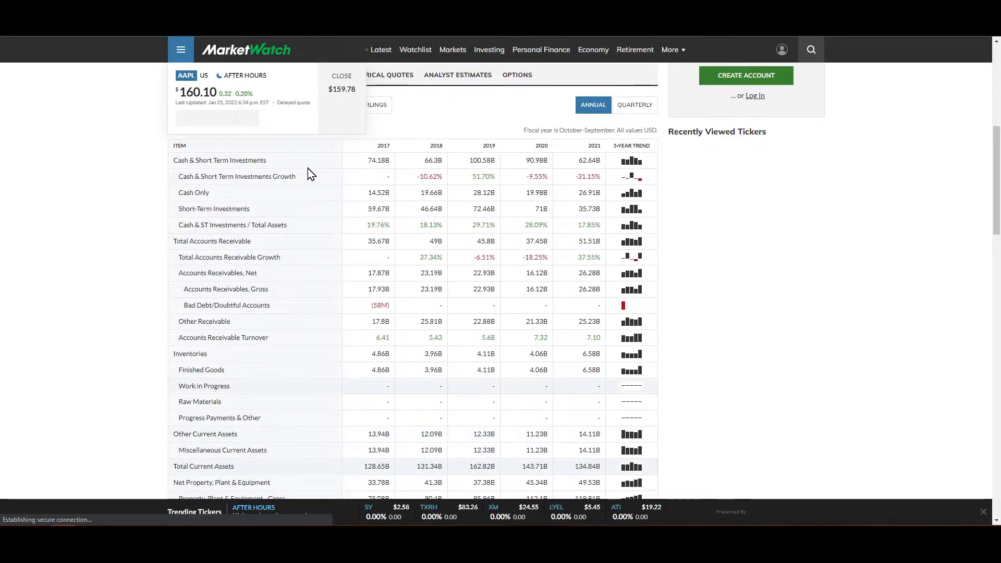
scroll(527, 364, "down", 3)
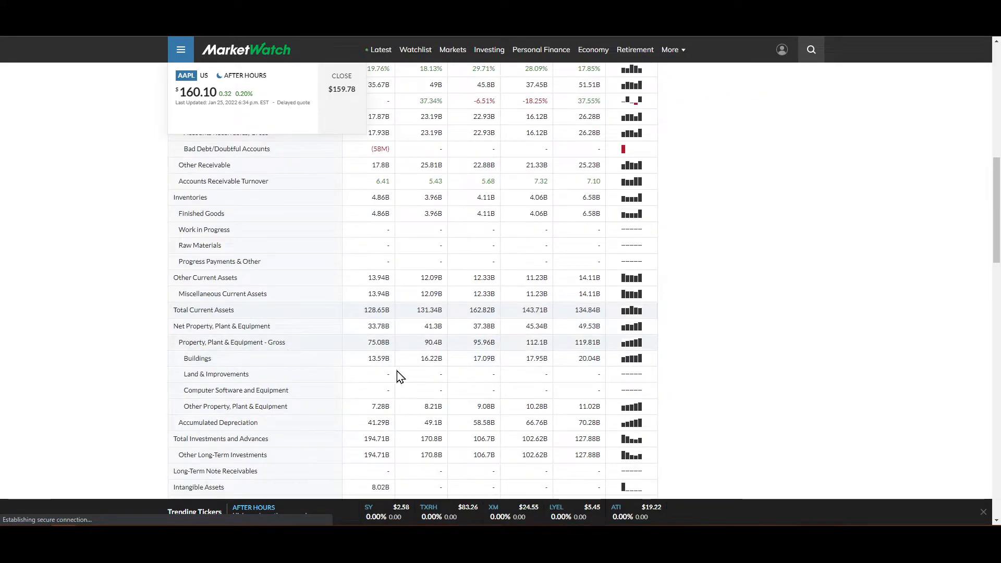
scroll(381, 371, "down", 2)
scroll(262, 361, "down", 1)
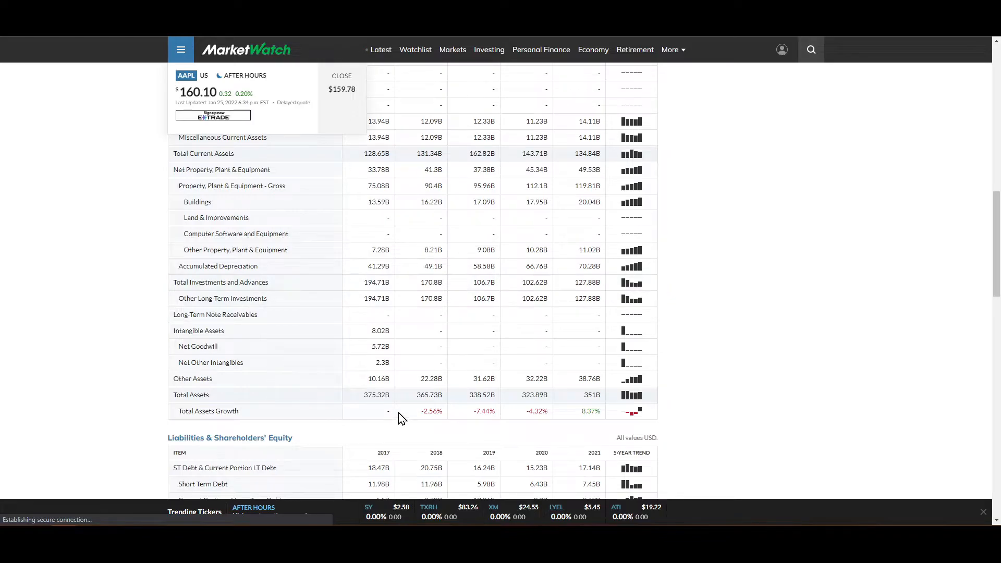
scroll(504, 364, "down", 12)
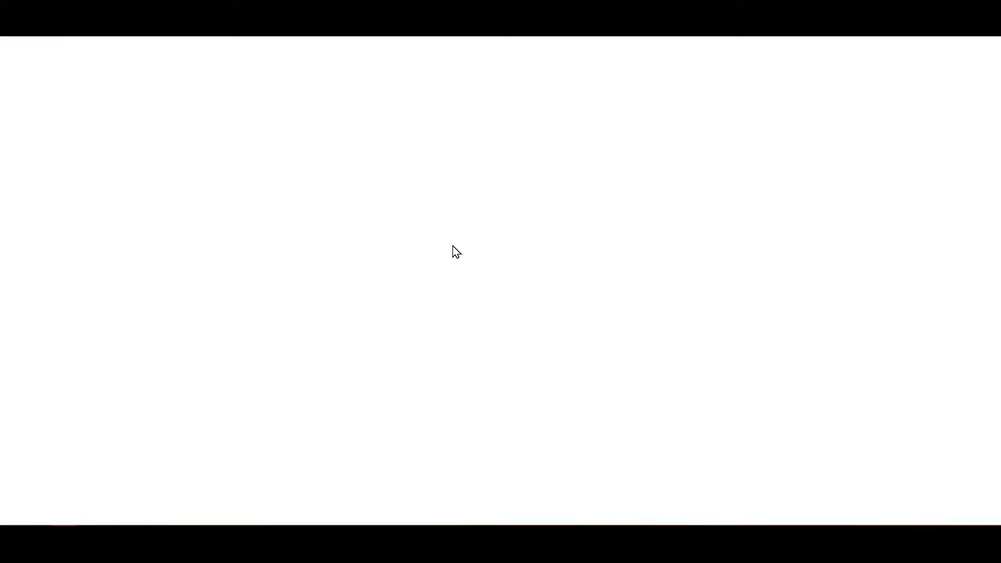
Return to the worksheet and review the Total Equity row C11:D11 and the Free Cash Flow row C12:D12.
left_click_drag(208, 288, 341, 292)
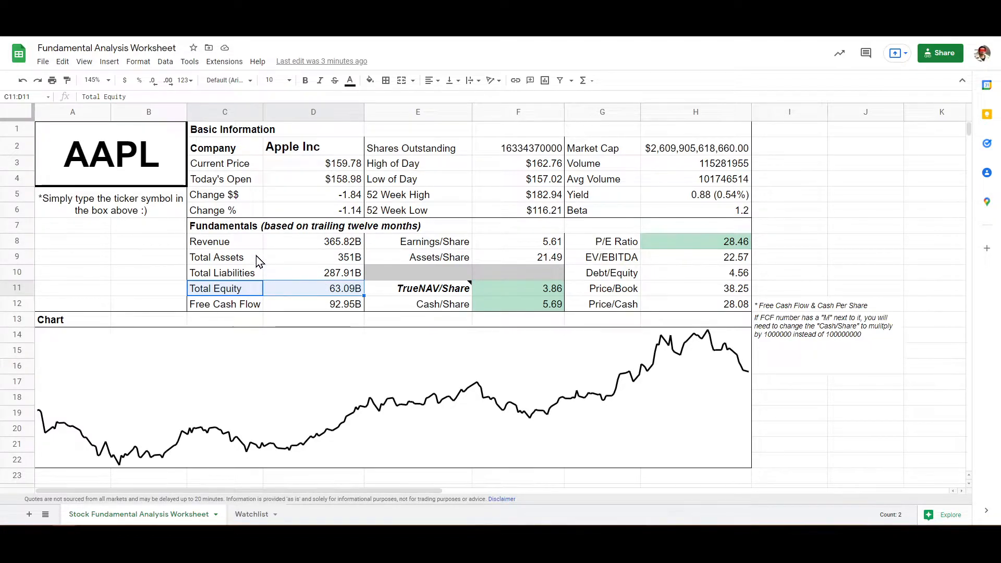
left_click_drag(225, 305, 330, 307)
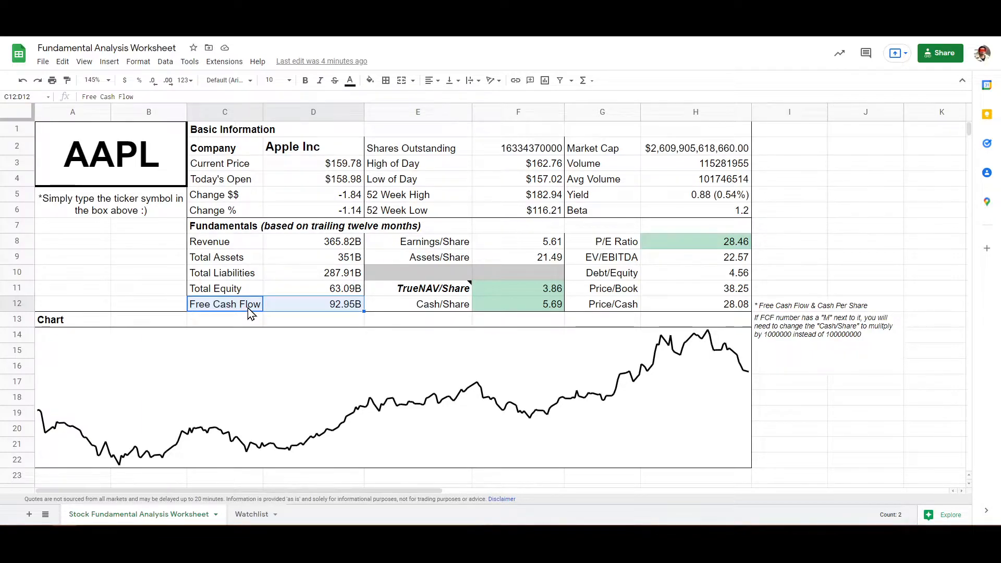
left_click(200, 305)
left_click_drag(213, 311, 299, 305)
left_click(243, 309)
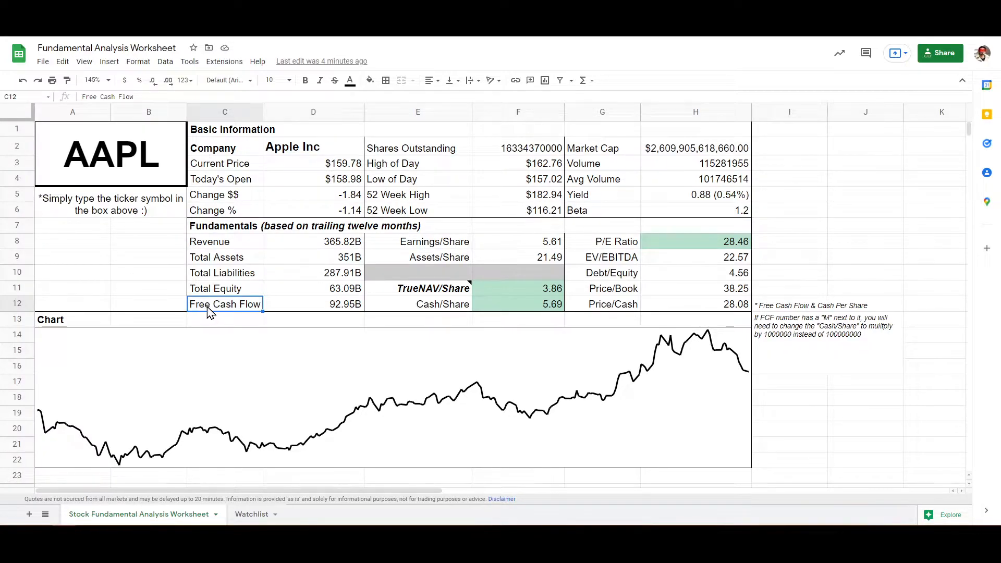
left_click_drag(207, 306, 298, 305)
left_click(298, 306)
left_click_drag(224, 308, 290, 310)
left_click(290, 306)
left_click_drag(225, 308, 295, 307)
left_click(293, 307)
left_click_drag(227, 311, 308, 307)
left_click(225, 310)
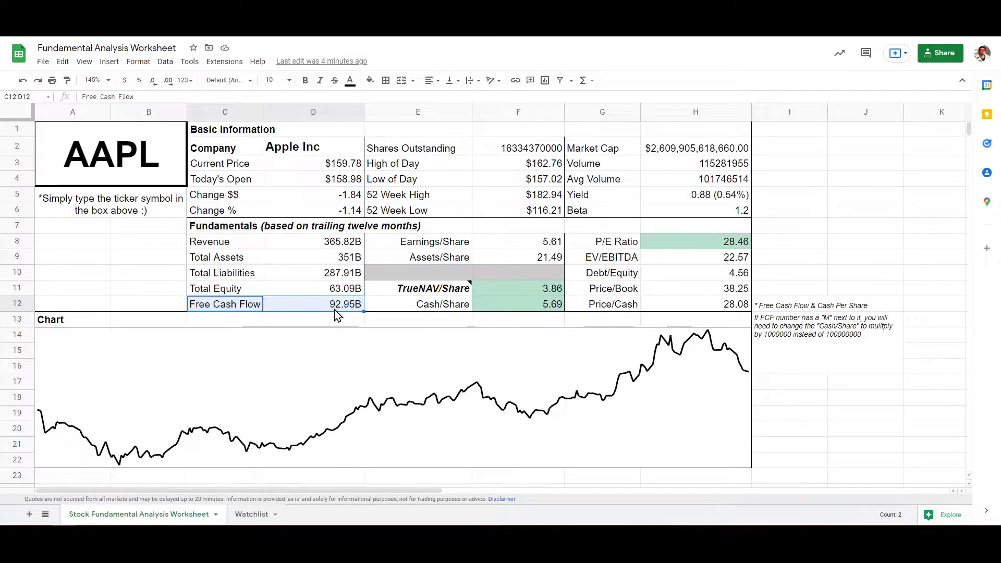
left_click(218, 308)
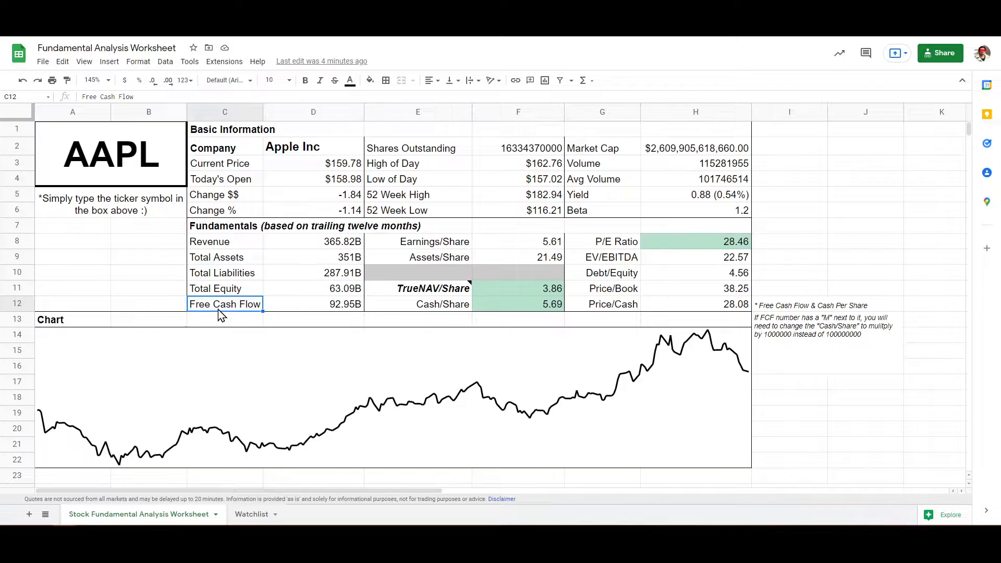
left_click_drag(208, 307, 304, 307)
left_click(303, 308)
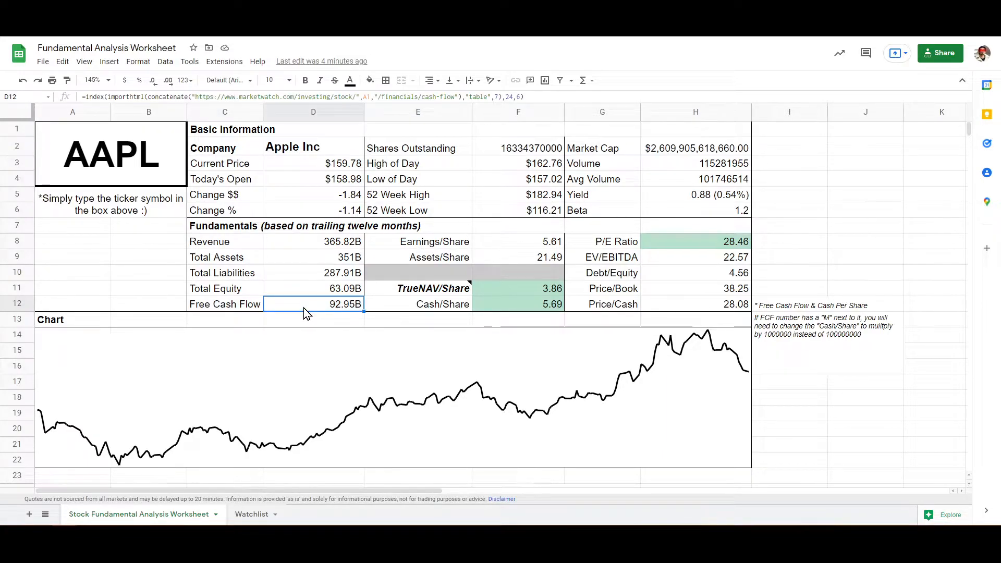
left_click_drag(229, 313, 302, 308)
left_click(301, 308)
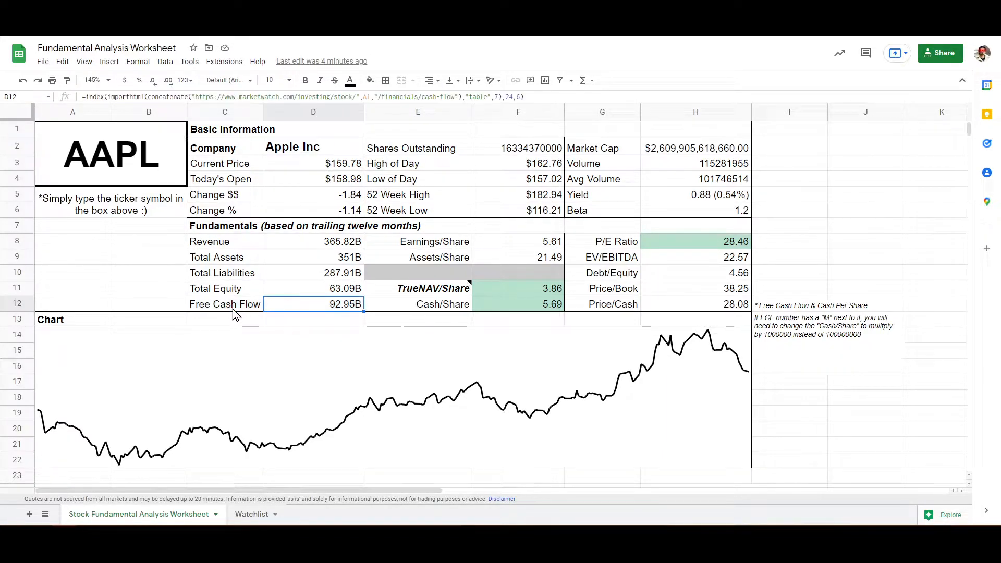
left_click_drag(219, 307, 283, 303)
left_click(282, 305)
left_click(282, 303)
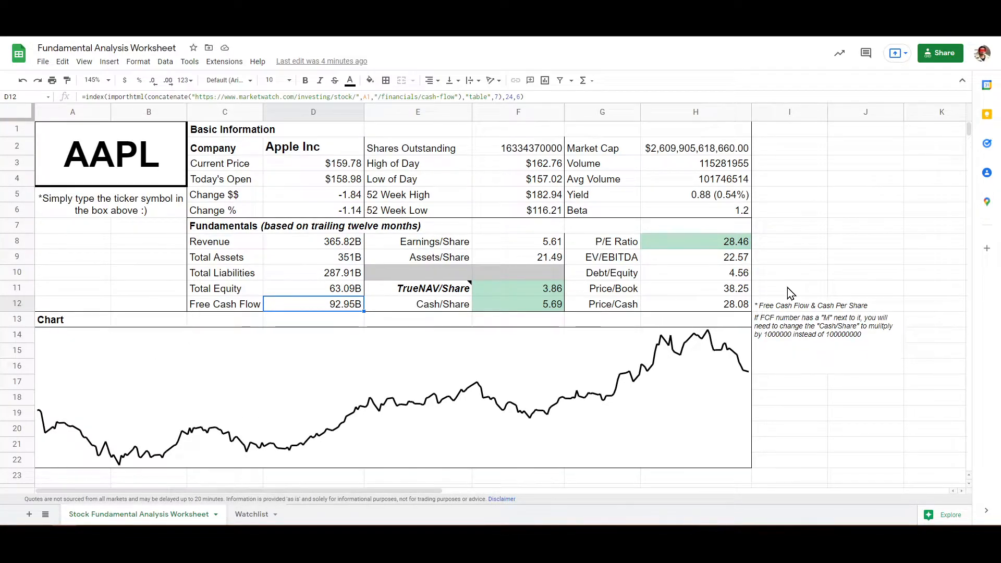
left_click_drag(245, 304, 335, 305)
left_click(342, 305)
left_click_drag(215, 309, 317, 306)
left_click(319, 306)
Highlight the block from Revenue to Free Cash Flow, C8:D12, to review these fundamentals together.
left_click_drag(218, 250, 311, 304)
left_click(313, 304)
left_click_drag(227, 245, 349, 305)
left_click(349, 306)
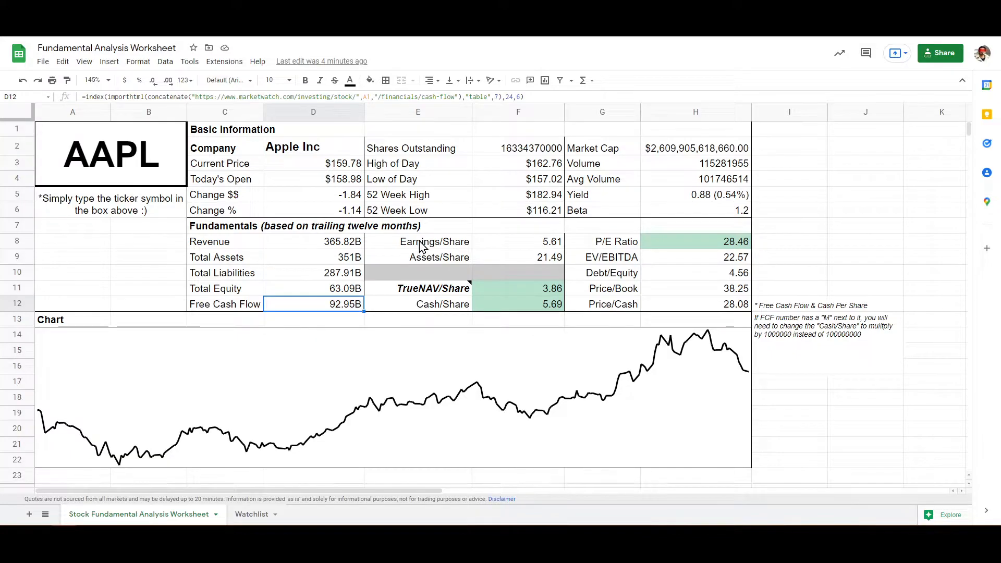
Highlight the Earnings/Share and P/E Ratio cells across E8:H8.
left_click_drag(438, 246, 513, 253)
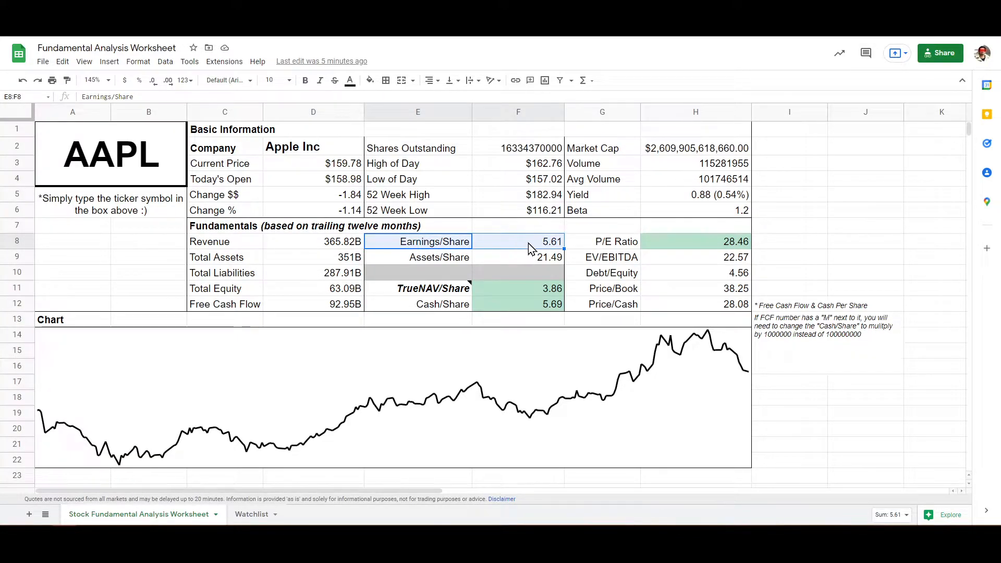
left_click_drag(599, 242, 670, 240)
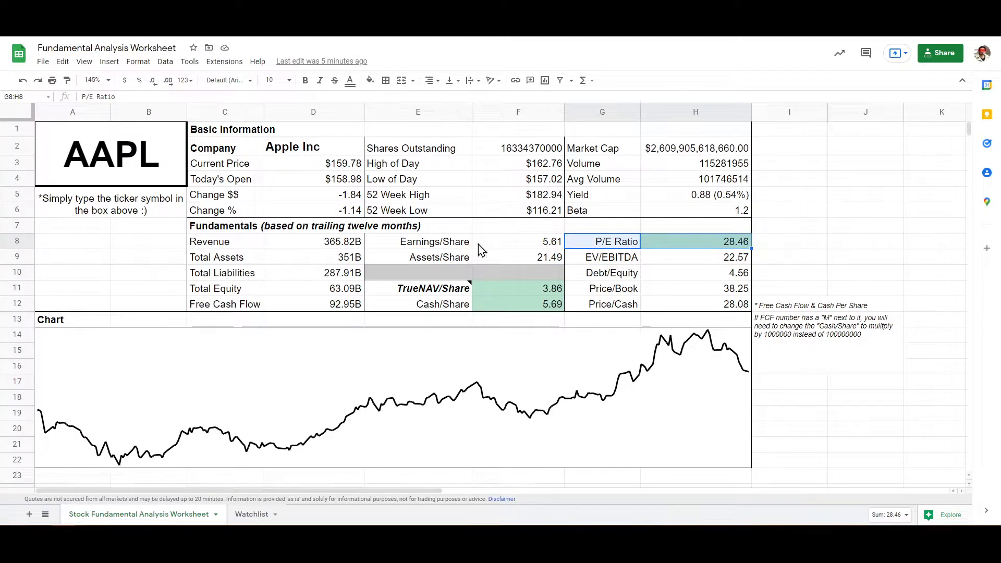
left_click_drag(422, 243, 680, 243)
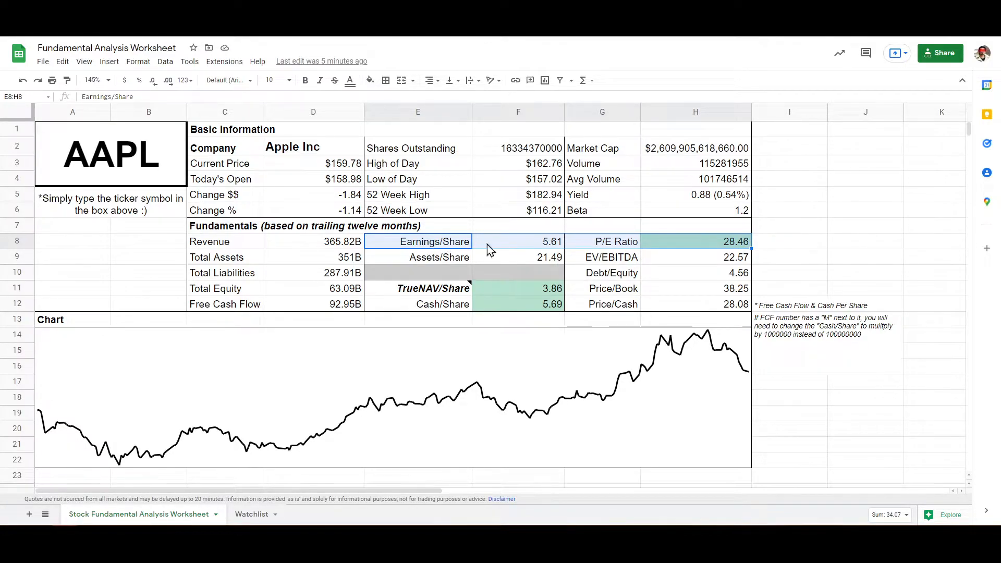
left_click(773, 244)
left_click_drag(441, 244, 695, 241)
left_click(695, 241)
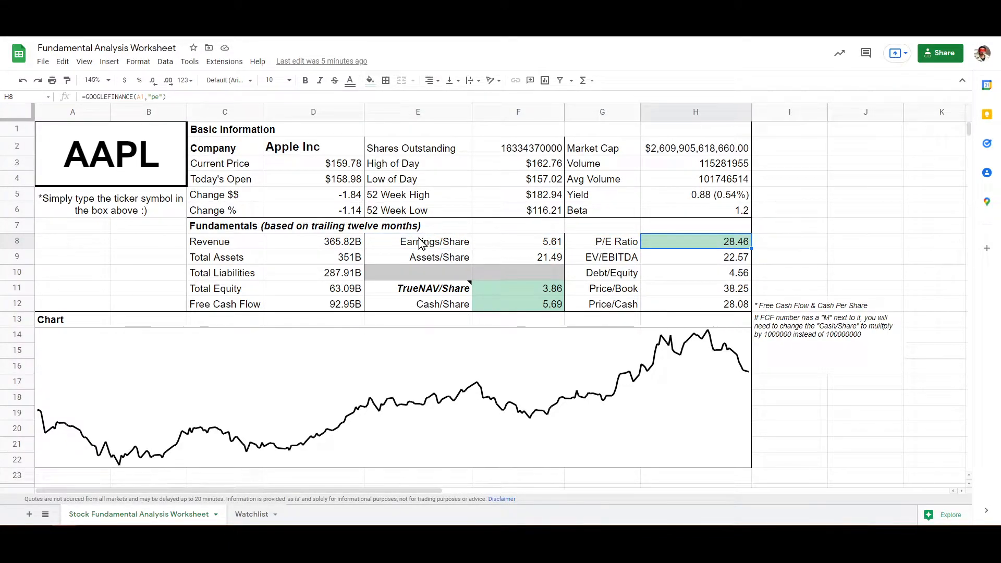
Compare the Earnings/Share cells E8:F8 with the P/E Ratio cells G8:H8.
left_click_drag(420, 244, 507, 242)
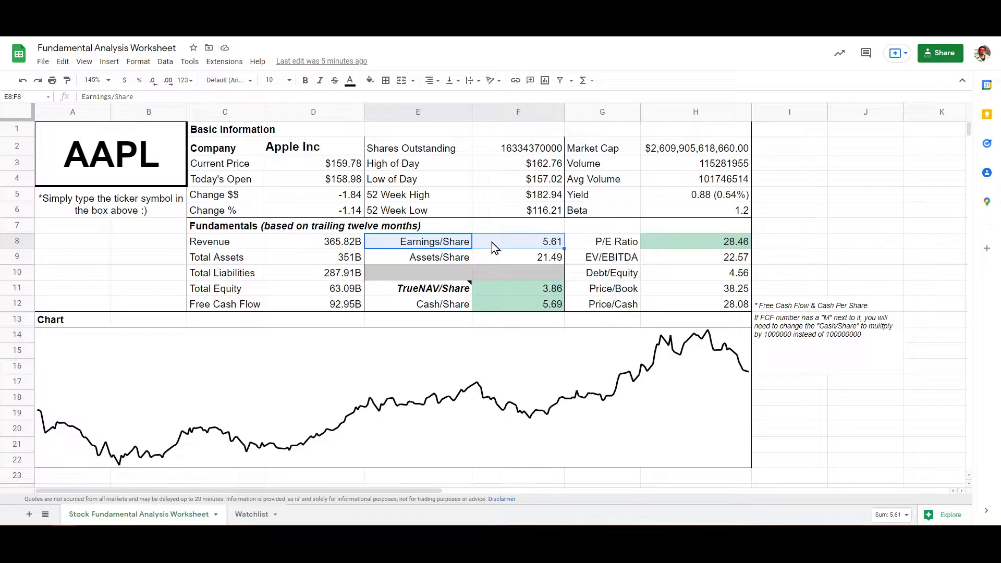
left_click(605, 242)
left_click(675, 246)
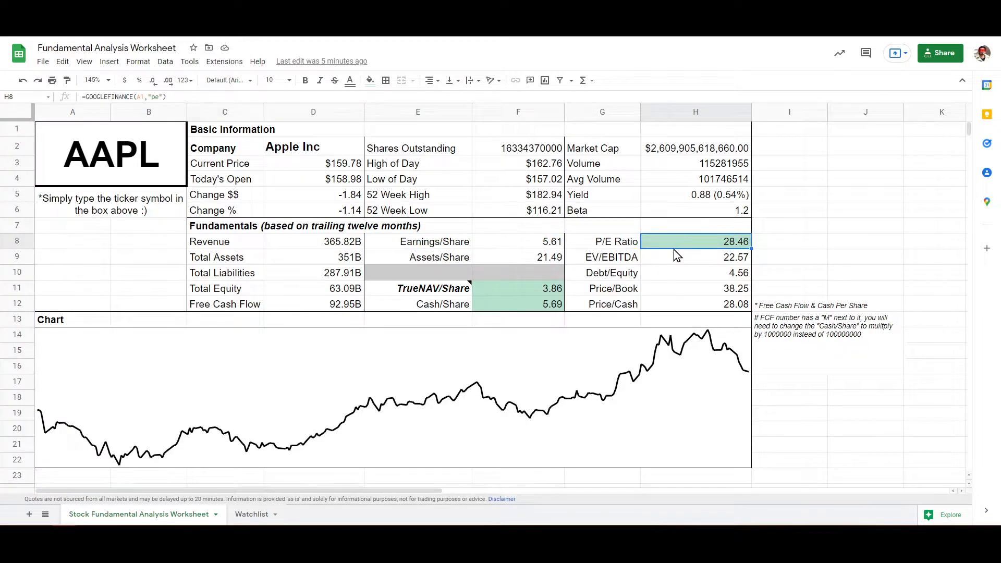
left_click_drag(597, 245, 680, 245)
left_click(679, 245)
left_click_drag(437, 245, 523, 241)
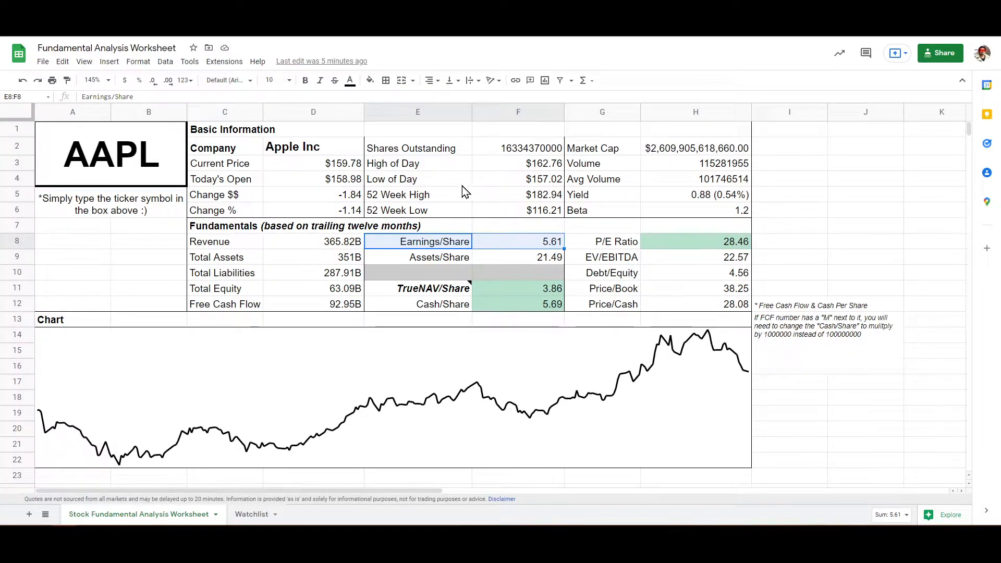
Point out the Revenue, Shares Outstanding, Total Assets, Total Equity and Free Cash Flow labels, ending on the P/E Ratio in G8:H8.
left_click(220, 246)
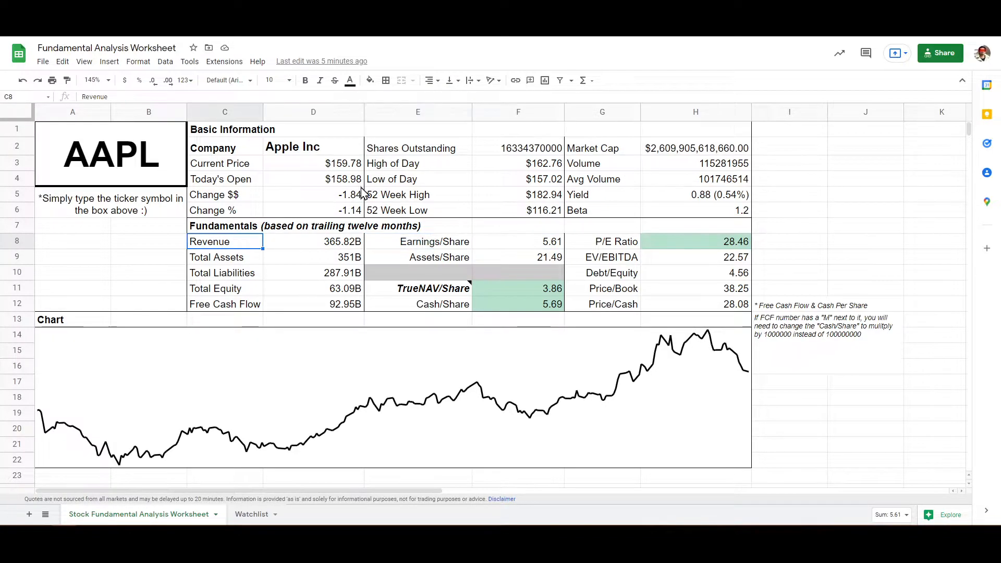
left_click(423, 154)
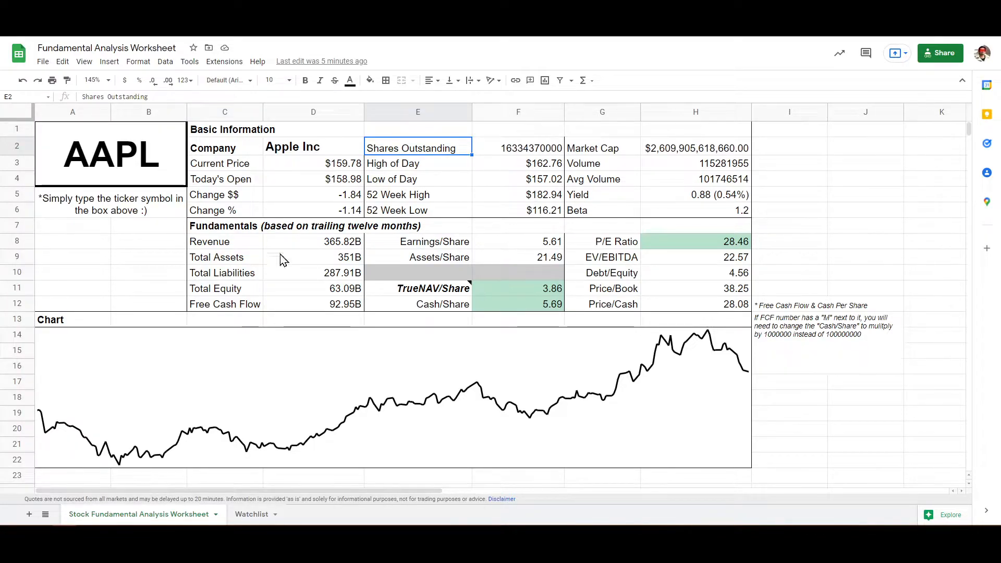
left_click(229, 259)
left_click(243, 290)
left_click(251, 305)
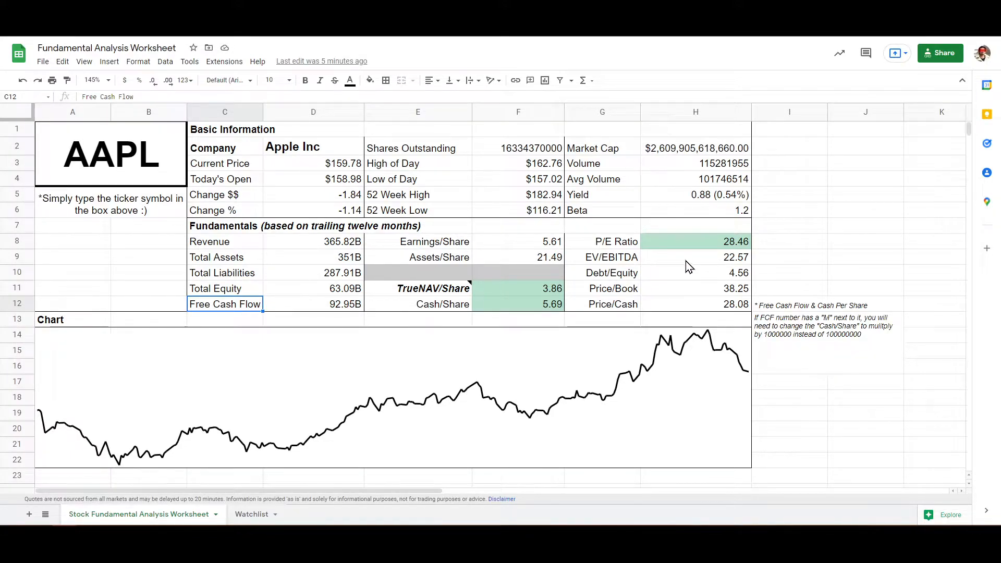
left_click_drag(627, 243, 717, 246)
left_click(719, 243)
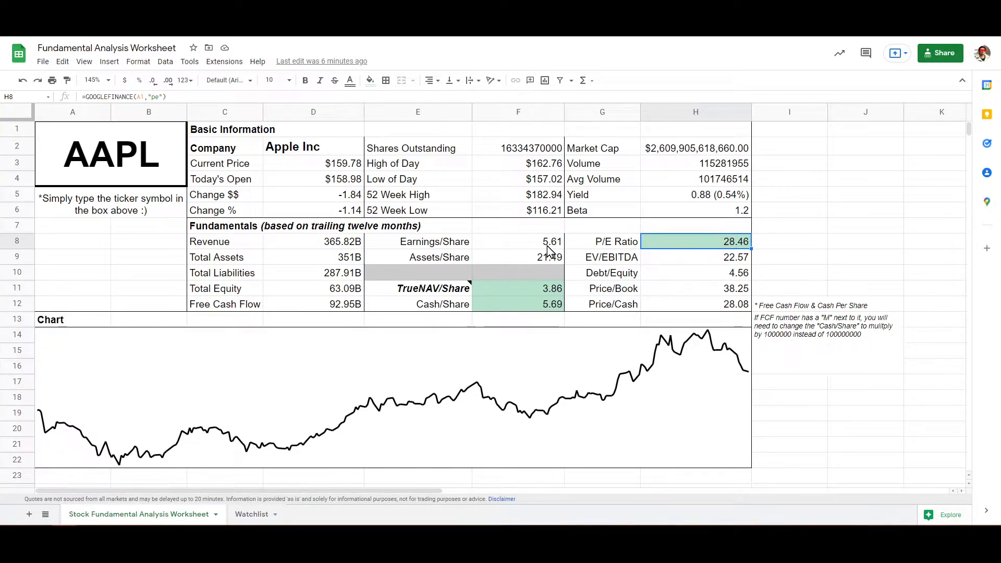
Look over the Watchlist sheet, return to the Stock Fundamental Analysis Worksheet and select the EV/EBITDA value in H9.
left_click(244, 514)
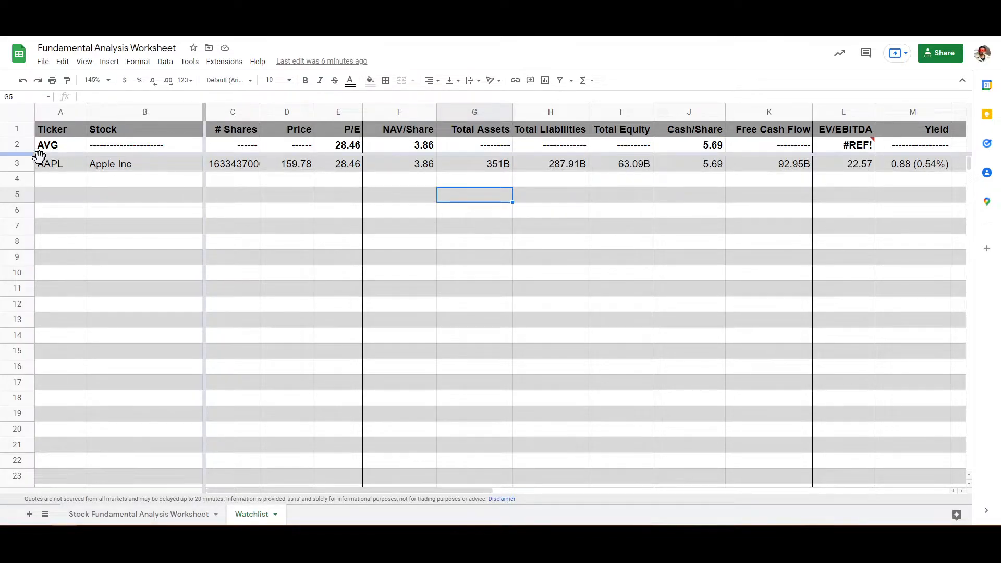
left_click(159, 516)
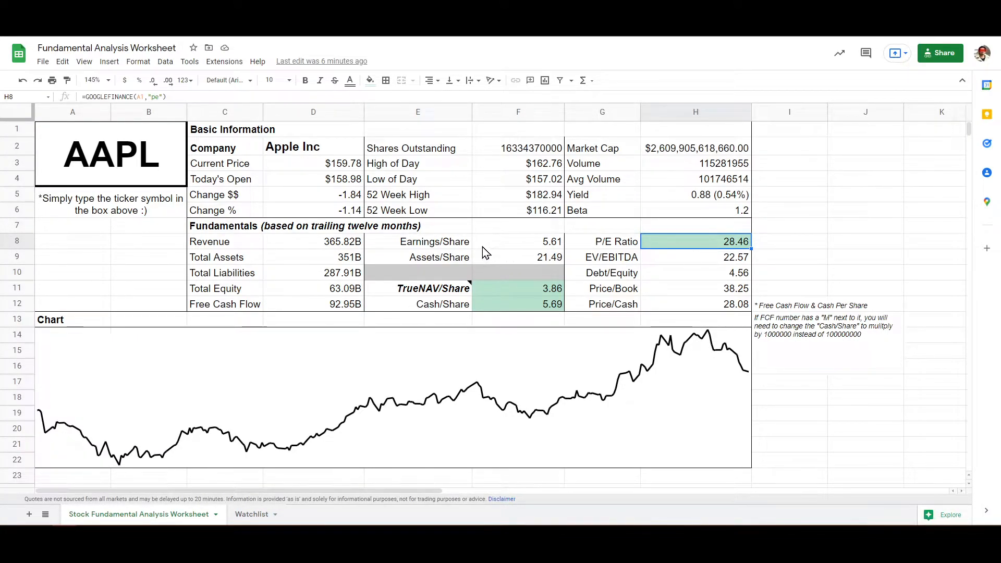
left_click(691, 258)
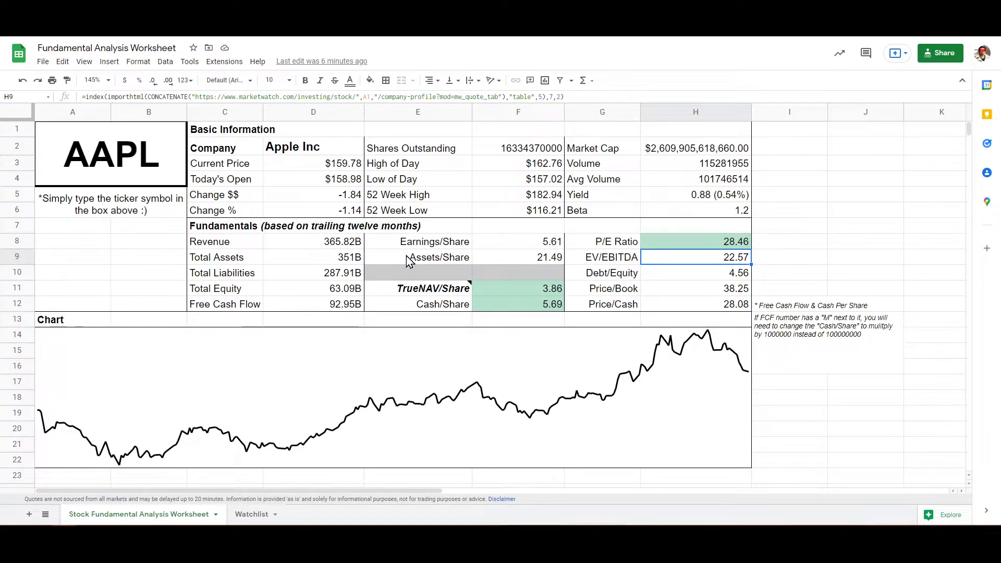
Highlight the Assets/Share label and value in E9:F9 and select F9 to show its formula.
left_click_drag(405, 255, 520, 256)
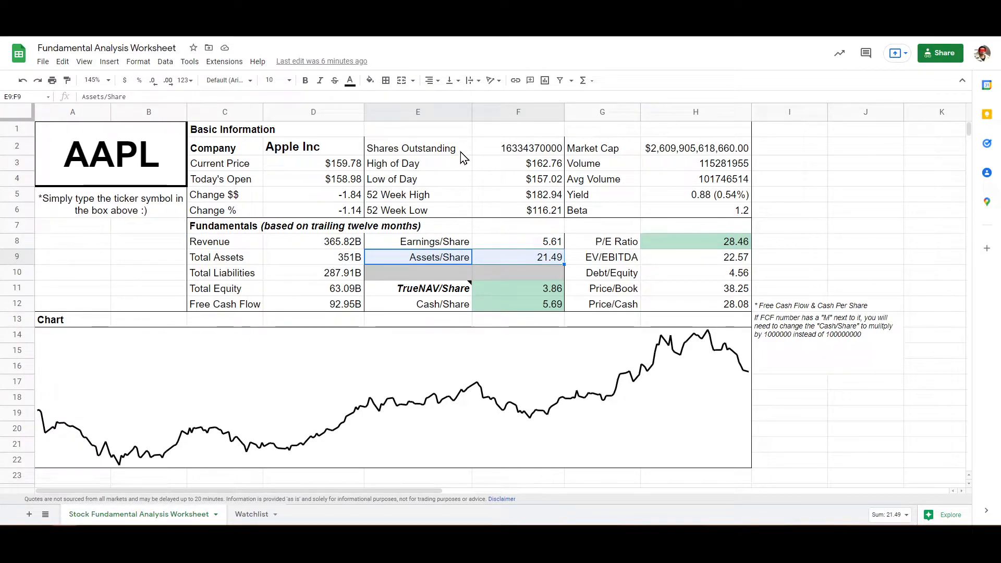
left_click(549, 256)
left_click_drag(418, 255, 512, 256)
left_click(511, 256)
left_click_drag(411, 258, 511, 257)
left_click(511, 257)
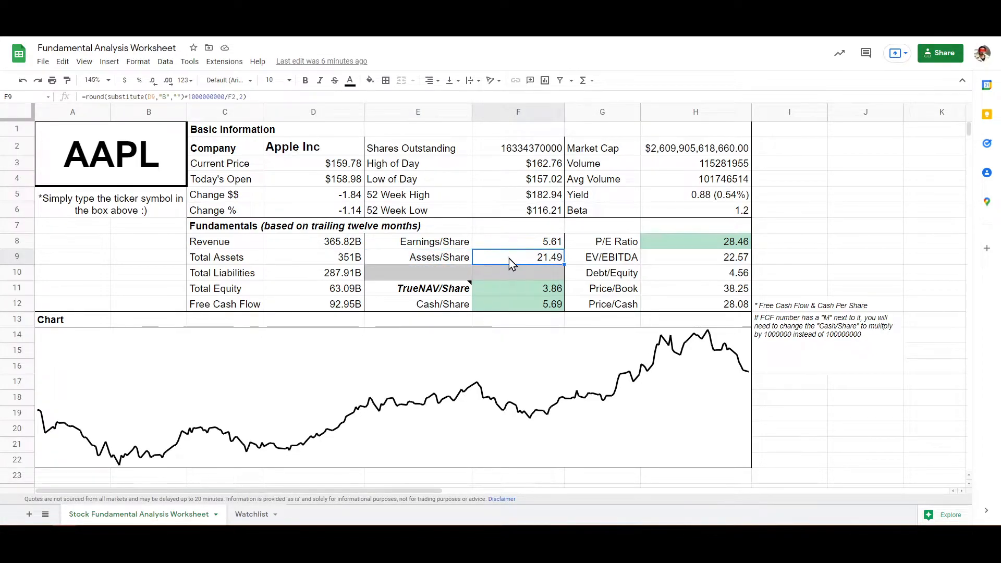
Compare the Assets/Share cells E9:F9 with the Total Liabilities cells C10:D10.
left_click(411, 260)
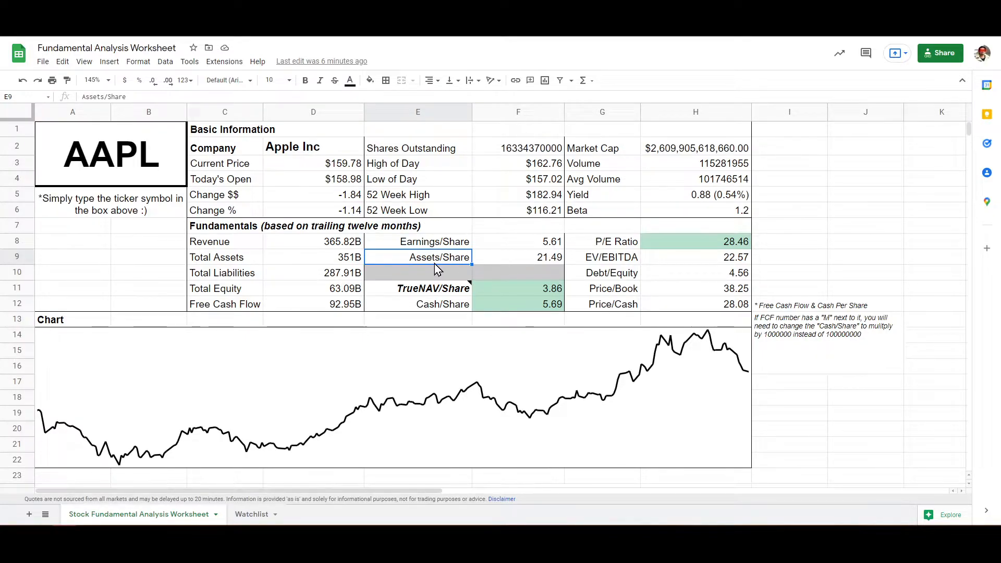
left_click(490, 258)
left_click_drag(428, 261, 503, 261)
left_click(496, 261)
left_click_drag(440, 261, 507, 261)
left_click(508, 261)
left_click_drag(242, 274, 343, 274)
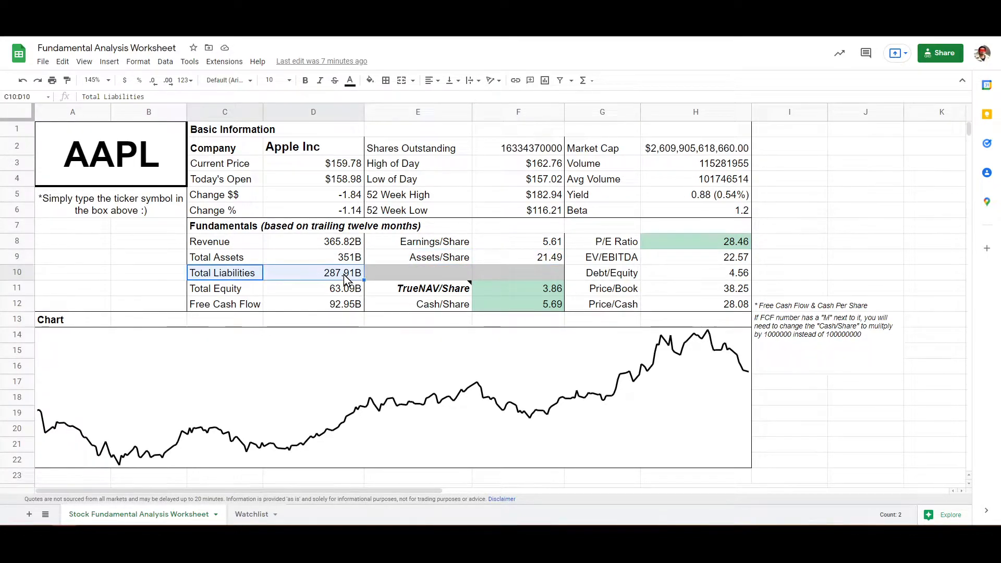
left_click(343, 274)
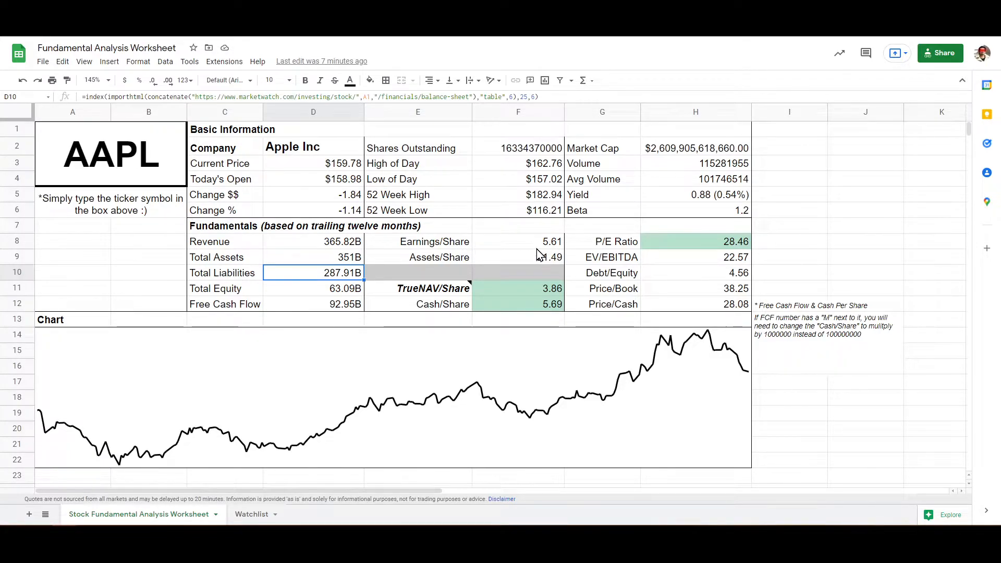
Highlight the EV/EBITDA label and value in G9:H9 and select H9 to show its source formula.
left_click_drag(604, 259, 689, 261)
left_click(689, 261)
left_click_drag(592, 257, 667, 266)
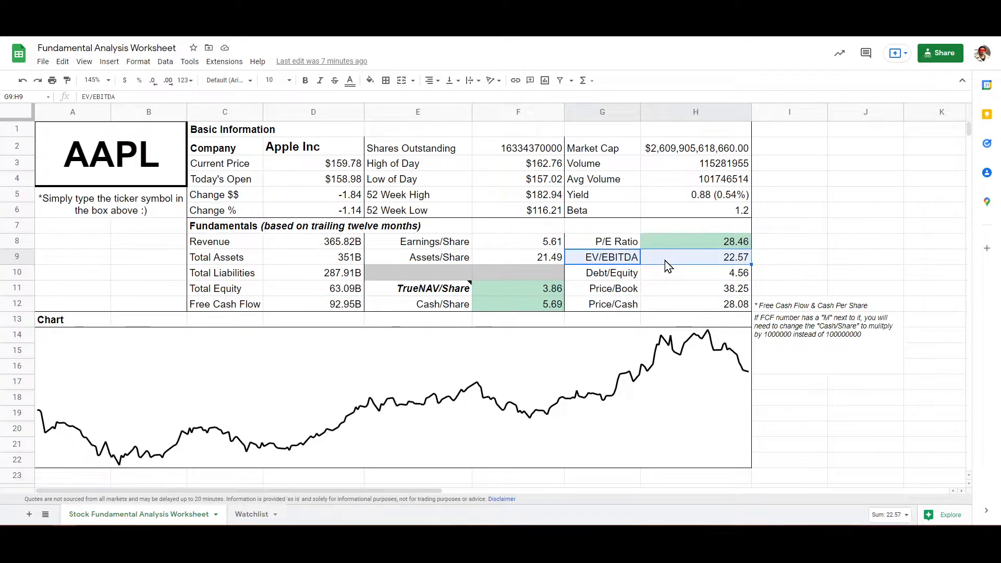
left_click(611, 261)
left_click(689, 264)
left_click_drag(585, 263, 678, 263)
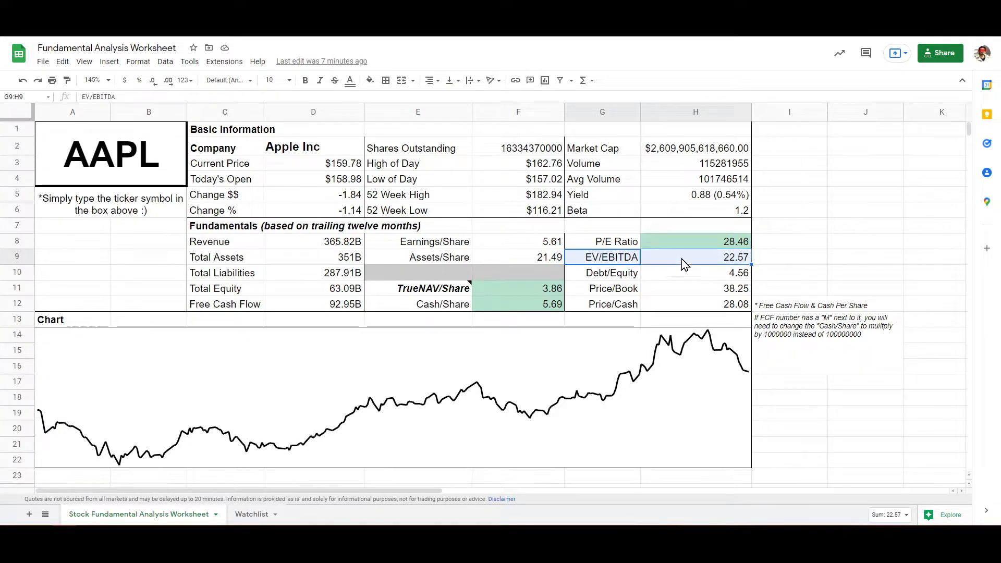
left_click(595, 265)
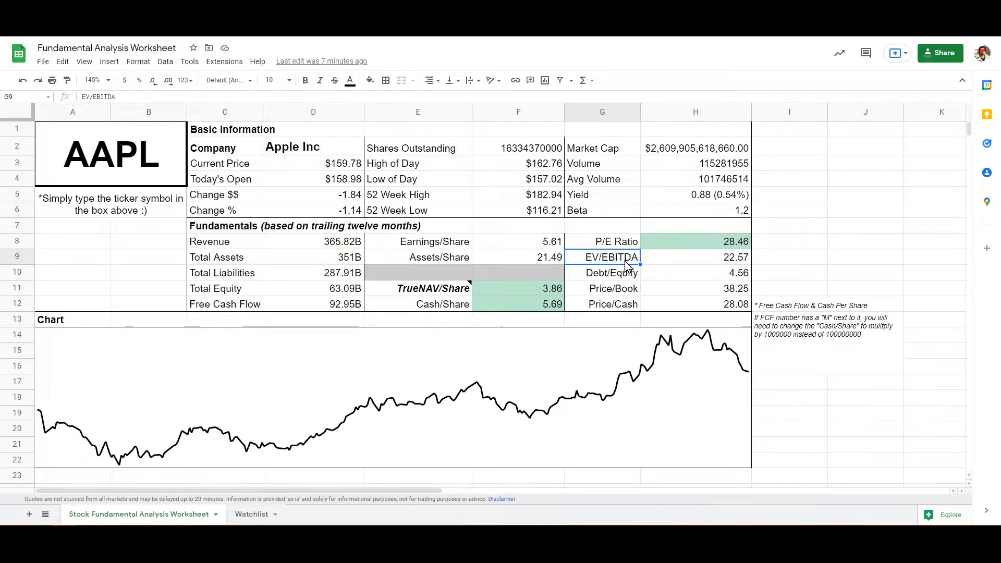
left_click(655, 260)
left_click_drag(620, 265, 661, 259)
left_click(661, 259)
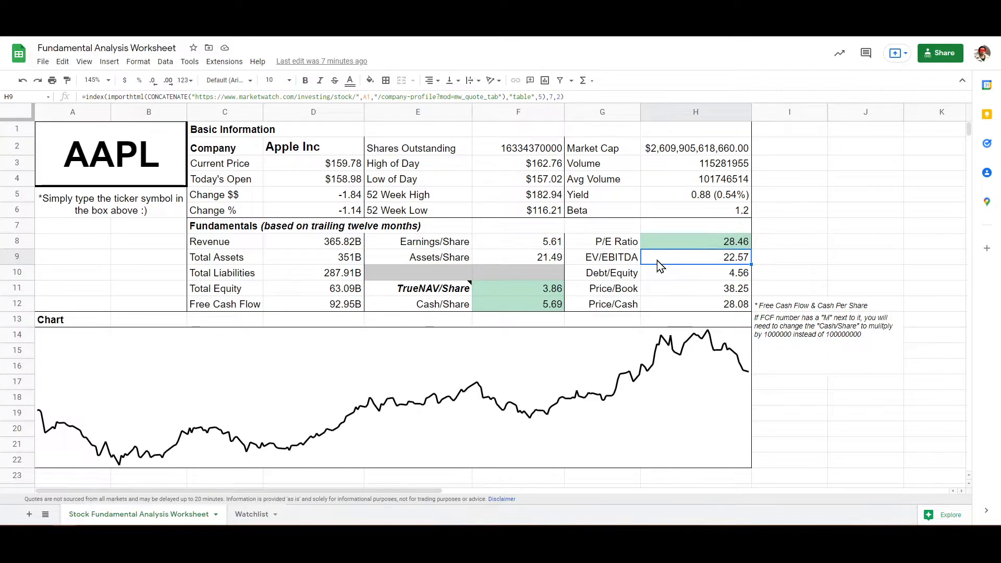
left_click_drag(587, 261, 695, 261)
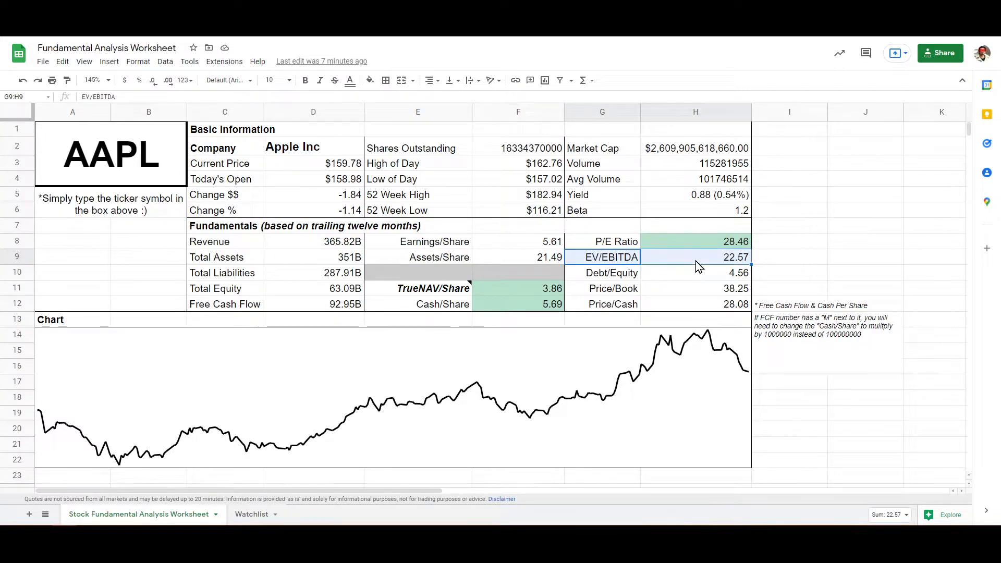
left_click(695, 259)
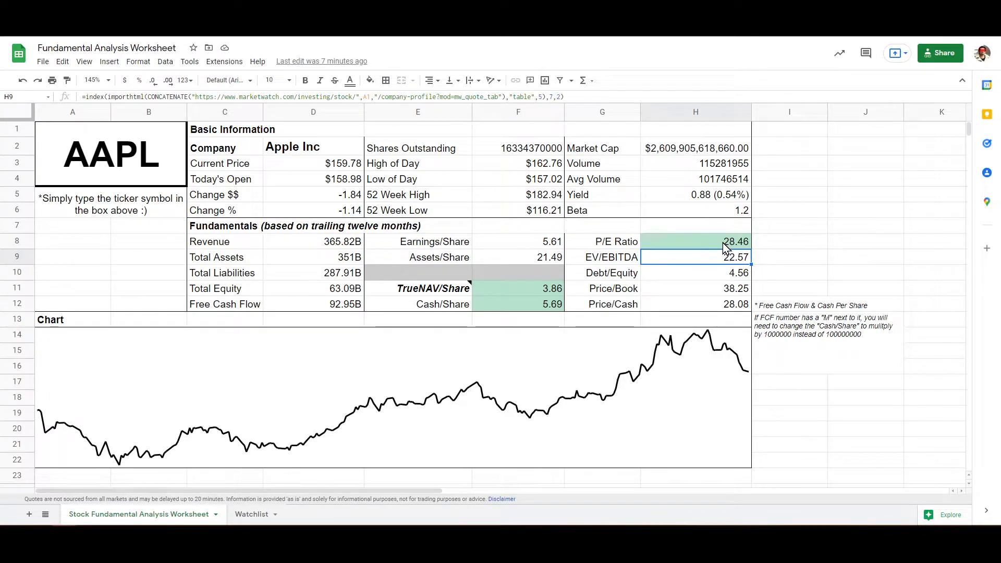
Highlight the ratio values H8:H12 and compare the P/E Ratio, EV/EBITDA and Debt/Equity labels, ending on the EV/EBITDA value in H9.
left_click_drag(727, 242, 727, 311)
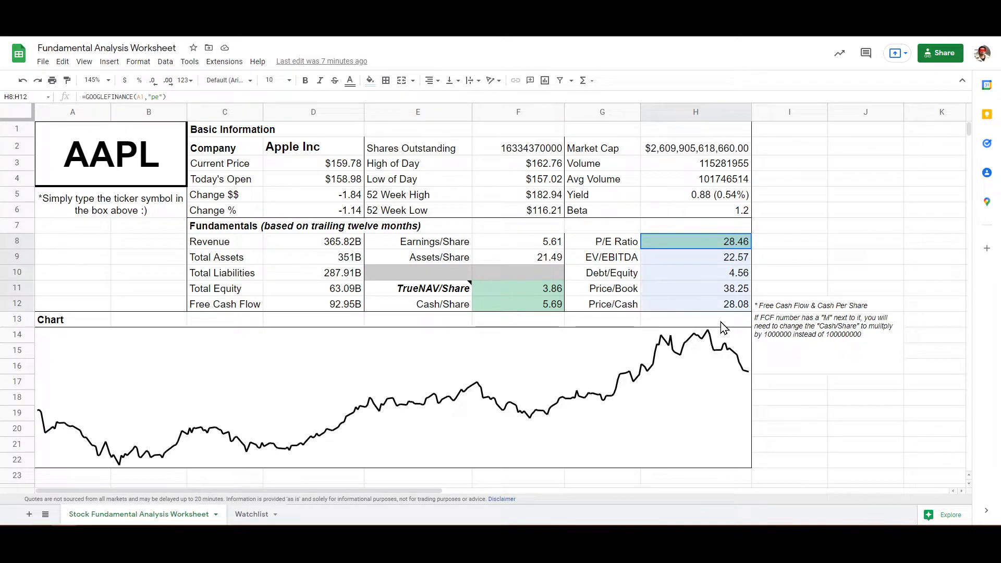
left_click(728, 261)
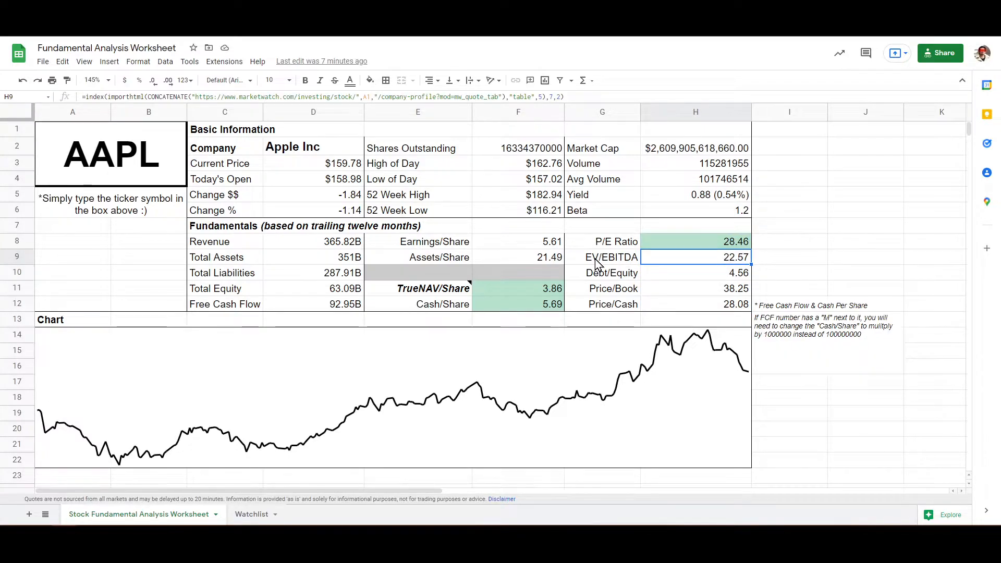
left_click(624, 261)
left_click(621, 270)
left_click(623, 259)
left_click(624, 246)
left_click(624, 260)
left_click(623, 277)
left_click(627, 245)
left_click(629, 262)
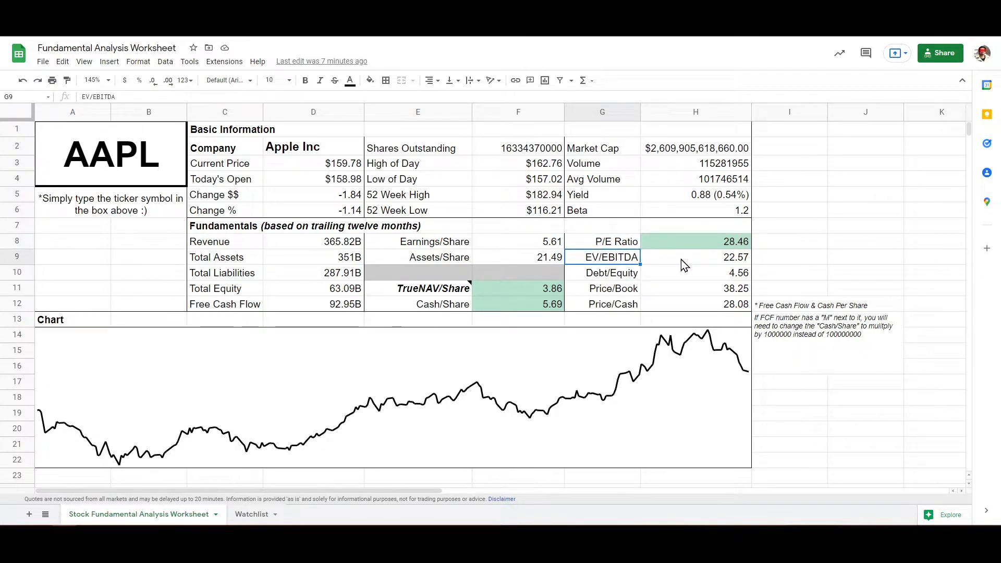
left_click(708, 261, "shift")
left_click(708, 261)
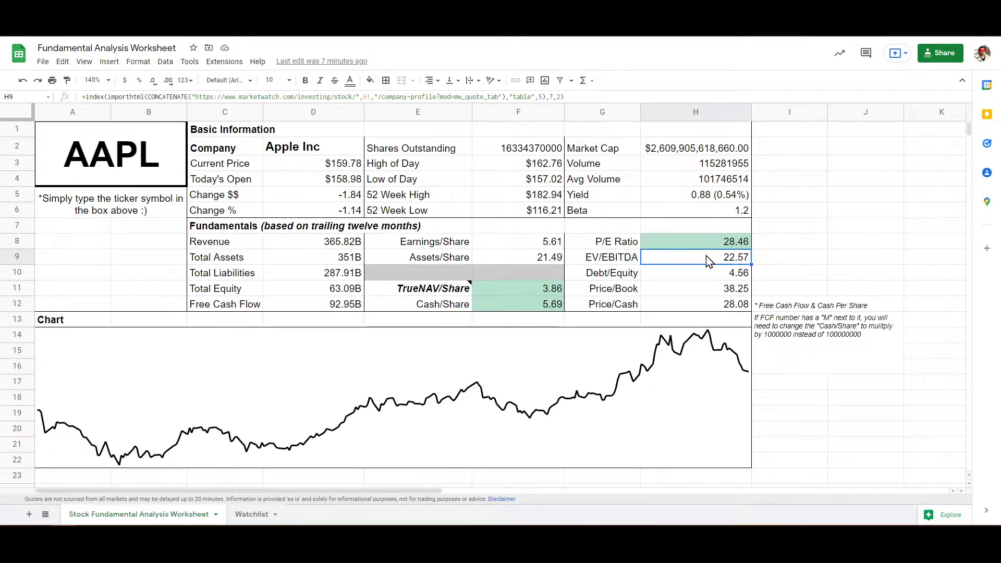
Highlight the Debt/Equity label and value in G10:H10 and examine the formula in H10.
left_click_drag(637, 280, 700, 281)
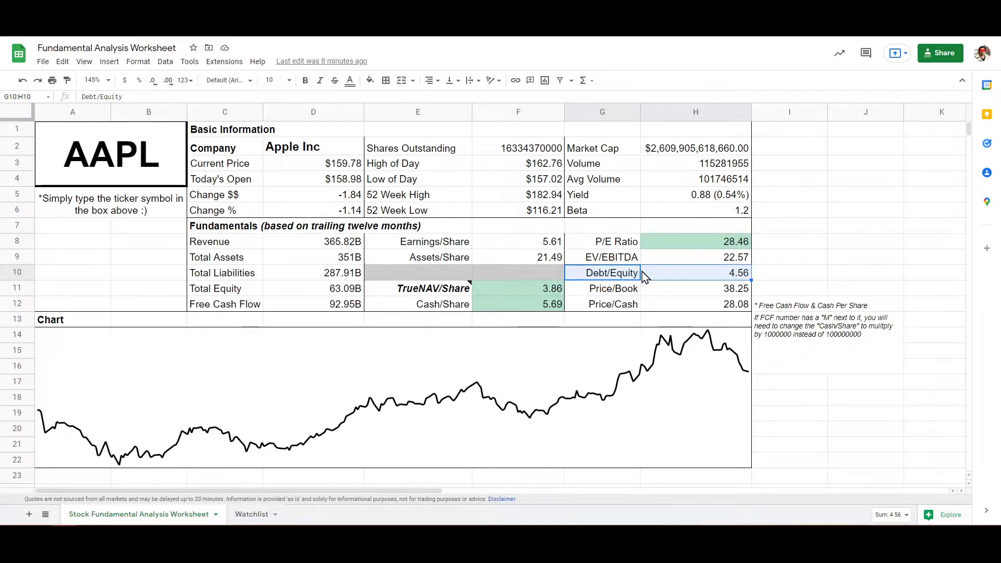
left_click(719, 277)
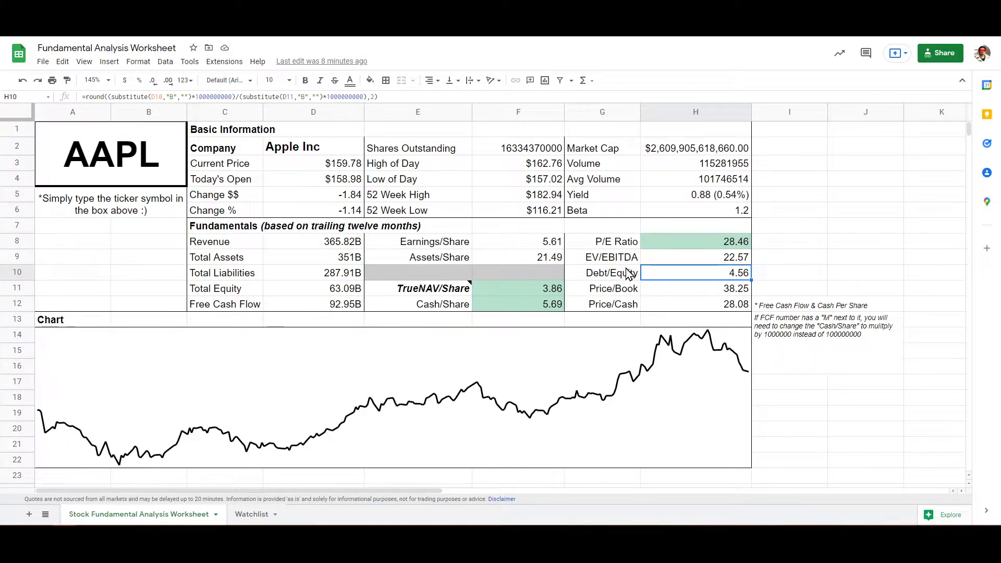
left_click_drag(619, 271, 670, 279)
left_click(672, 283)
left_click_drag(612, 273, 676, 276)
left_click(676, 276)
left_click_drag(590, 277, 656, 275)
left_click(667, 277)
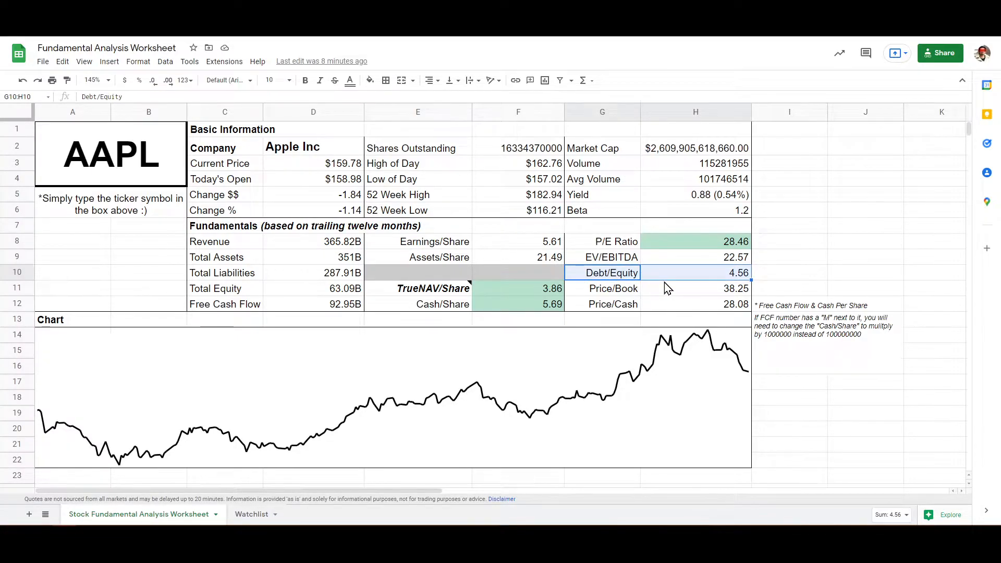
left_click(653, 273)
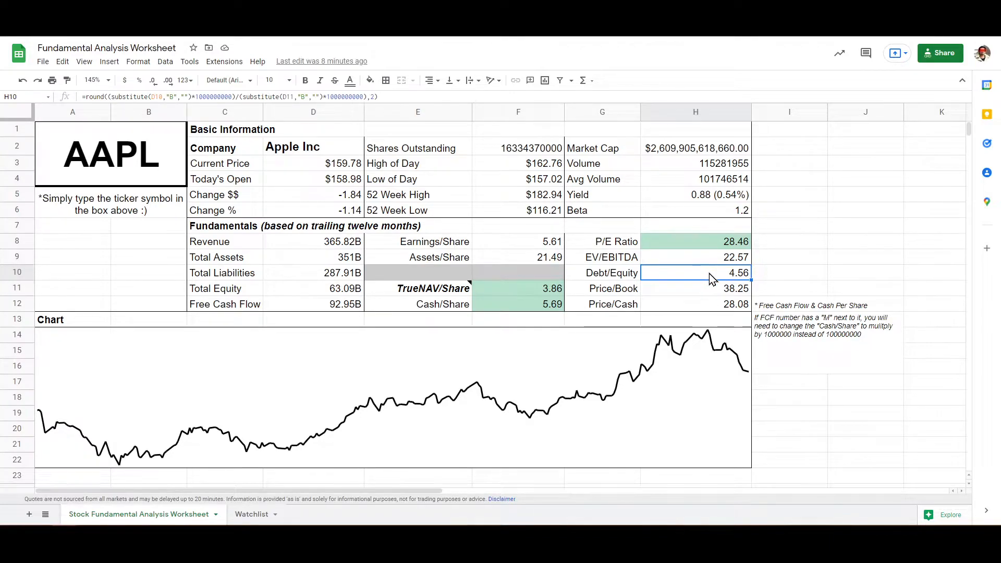
left_click(612, 269)
left_click(669, 276)
left_click_drag(622, 280, 683, 274)
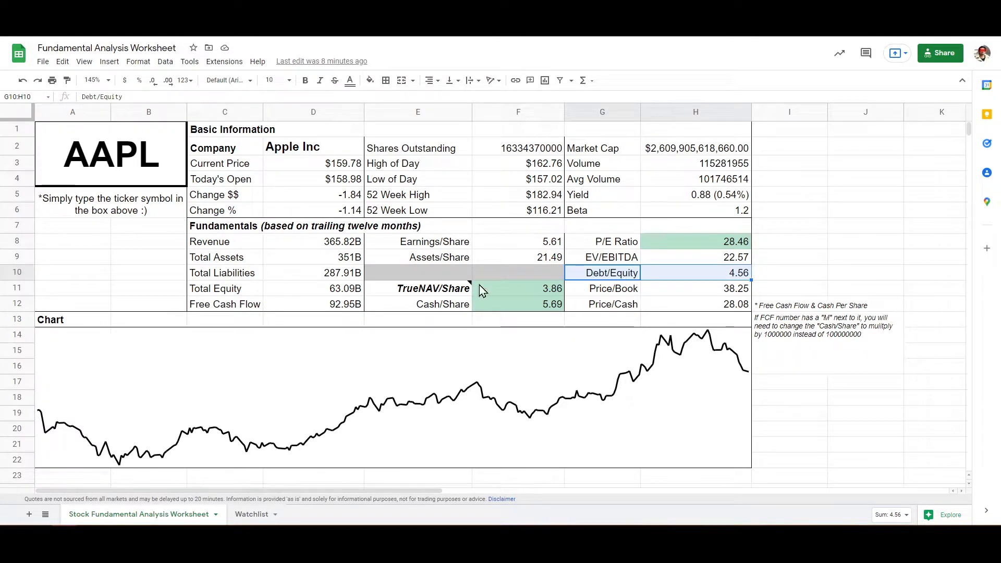
Highlight TrueNAV/Share in E11:F11 and read the note attached to its label.
mouse_move(403, 293)
left_click(519, 288)
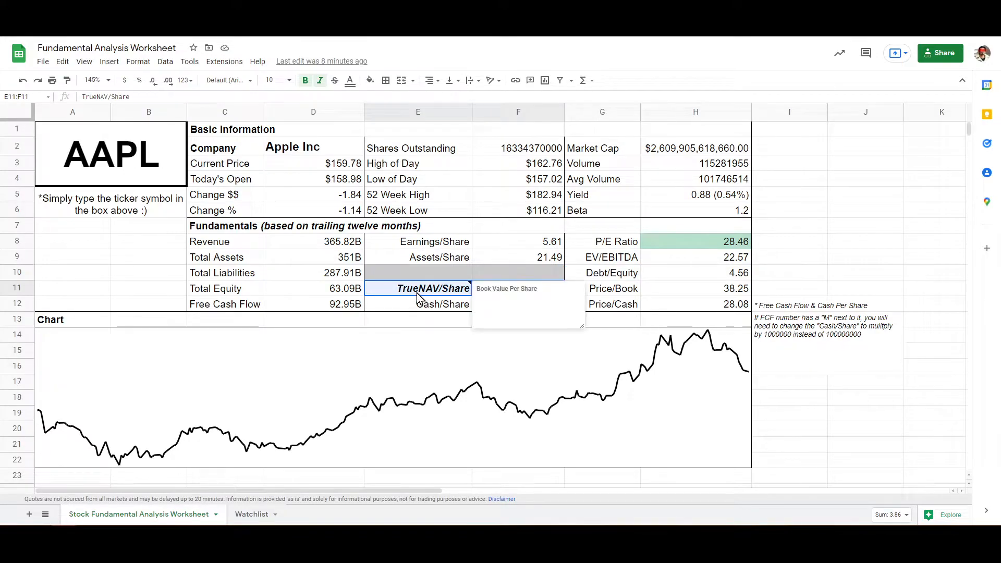
left_click(411, 349)
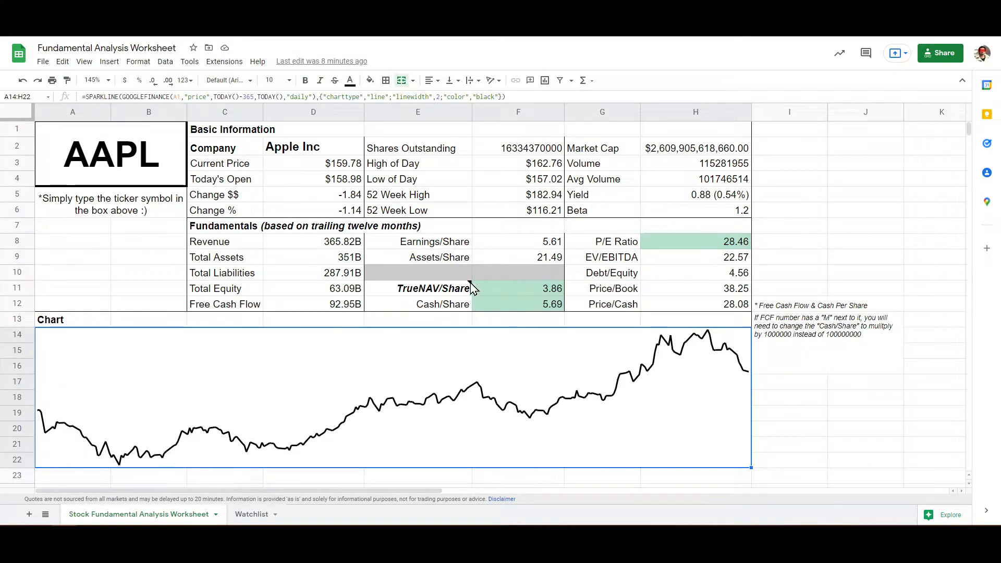
mouse_move(471, 288)
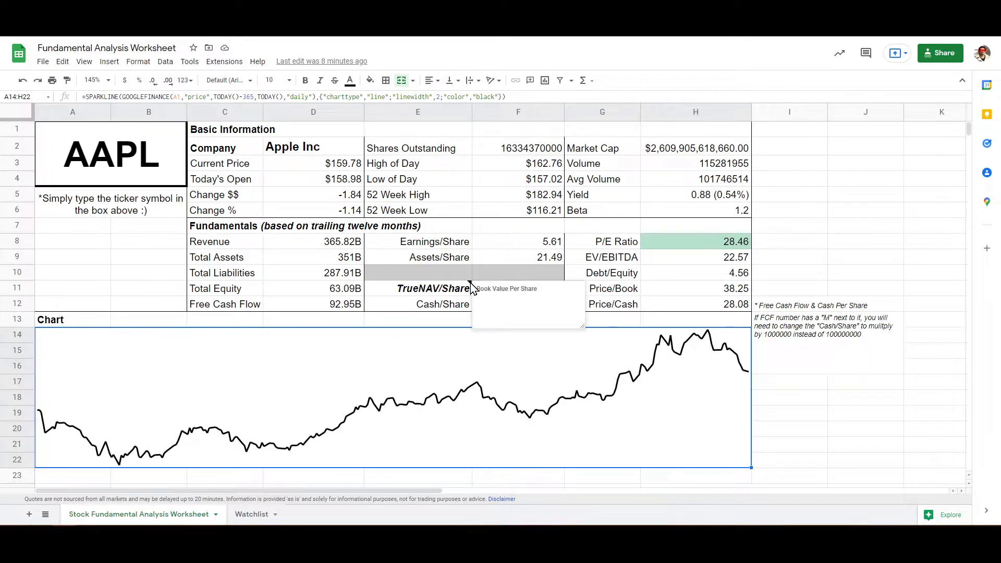
left_click(439, 292)
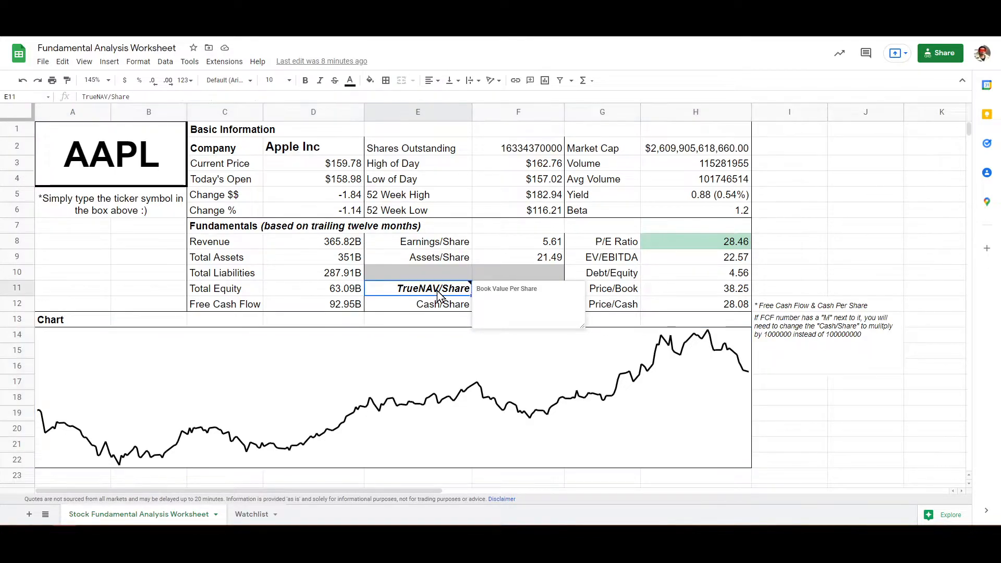
left_click(716, 272)
mouse_move(450, 287)
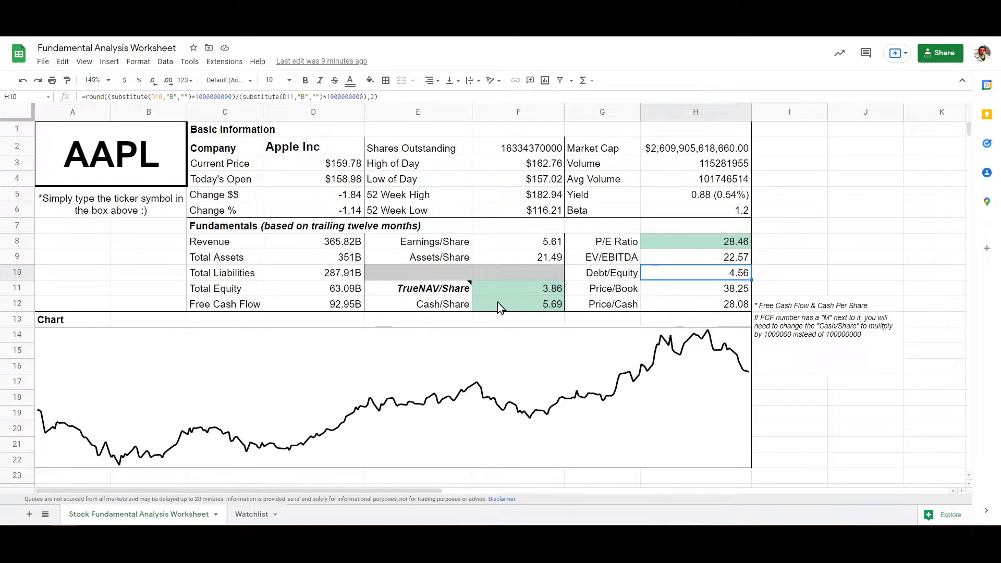
Compare the Price/Book cells G11:H11 with the Current Price in D3.
left_click_drag(601, 288, 732, 290)
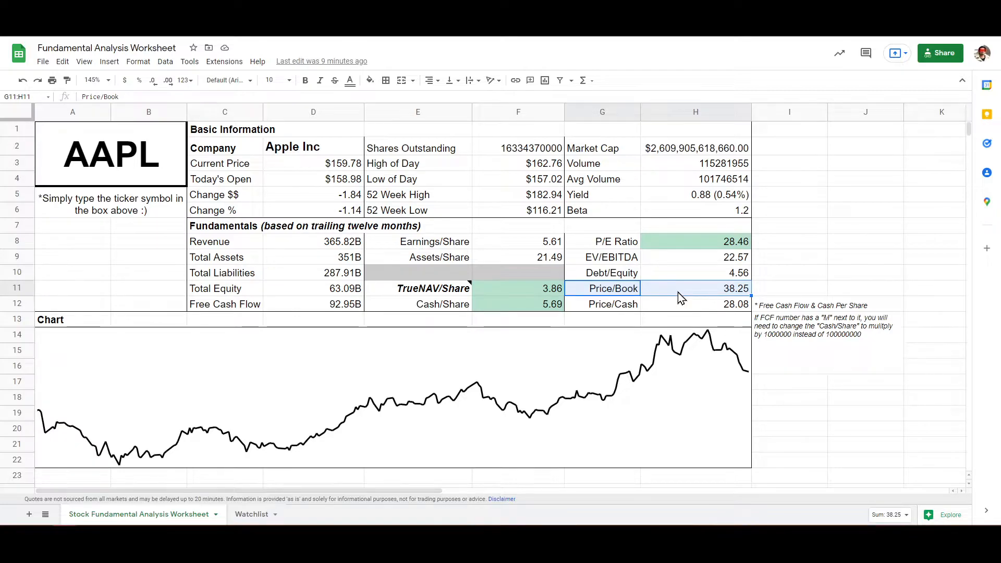
left_click(331, 166)
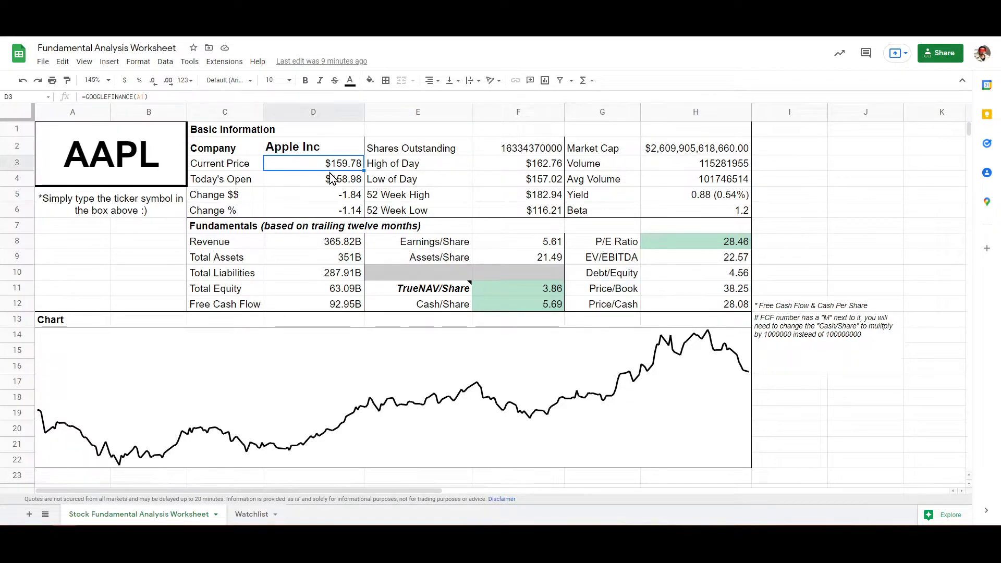
left_click_drag(614, 292, 662, 289)
left_click(661, 291)
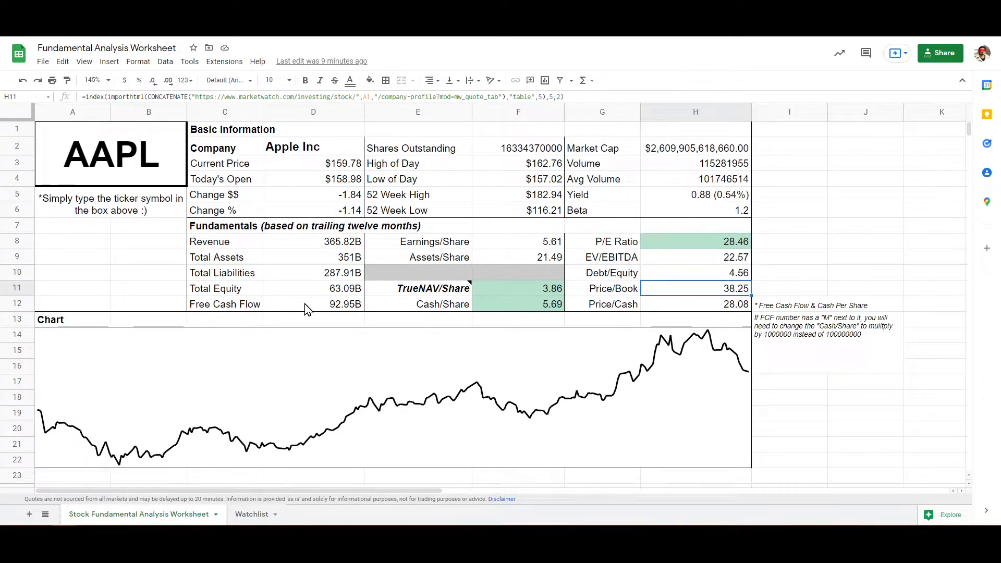
Highlight Cash/Share and Price/Cash in E12:H12, and compare the Cash/Share cells E12:F12 with Earnings/Share in E8:F8.
left_click_drag(453, 307, 641, 307)
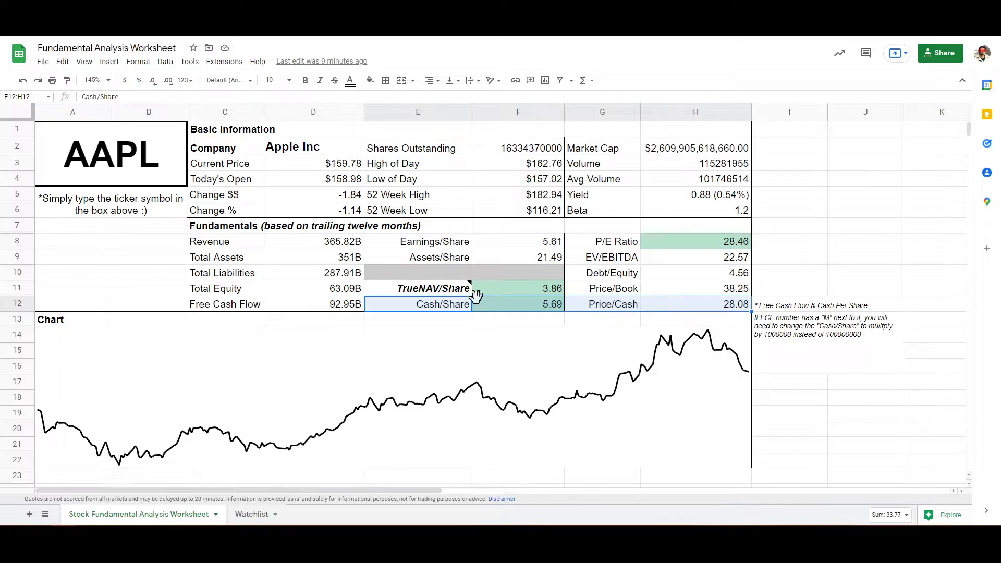
left_click(420, 310)
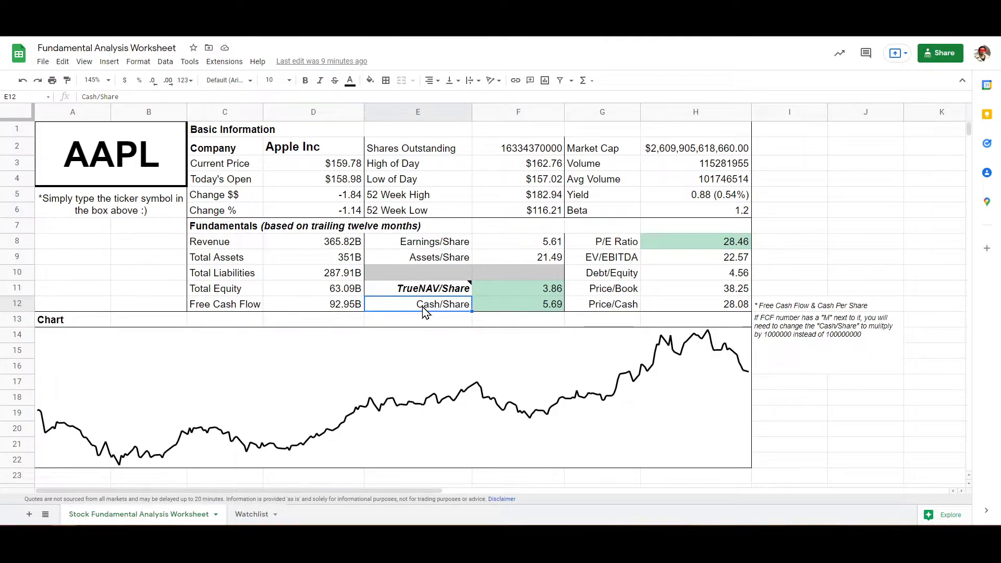
left_click(525, 306)
left_click(444, 306)
left_click(538, 305)
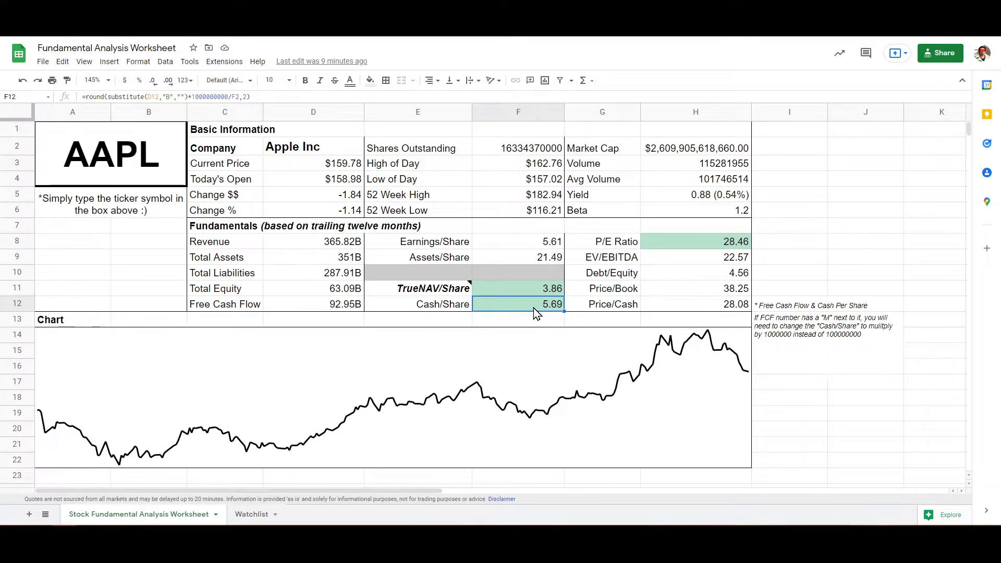
left_click(424, 304)
left_click(507, 301)
left_click(417, 242)
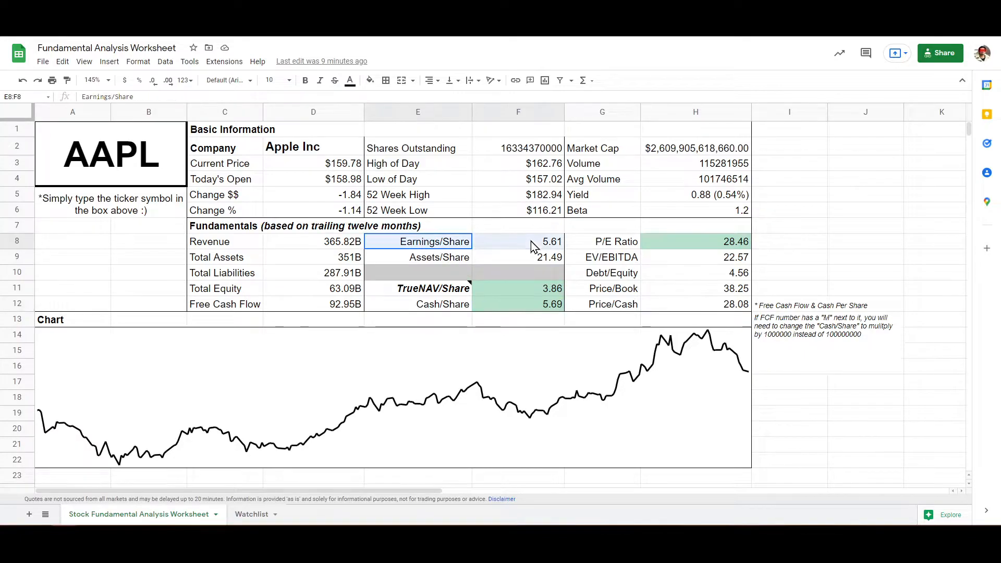
Highlight the Earnings/Share label and value in E8:F8 and examine the formula in F8.
left_click(534, 245)
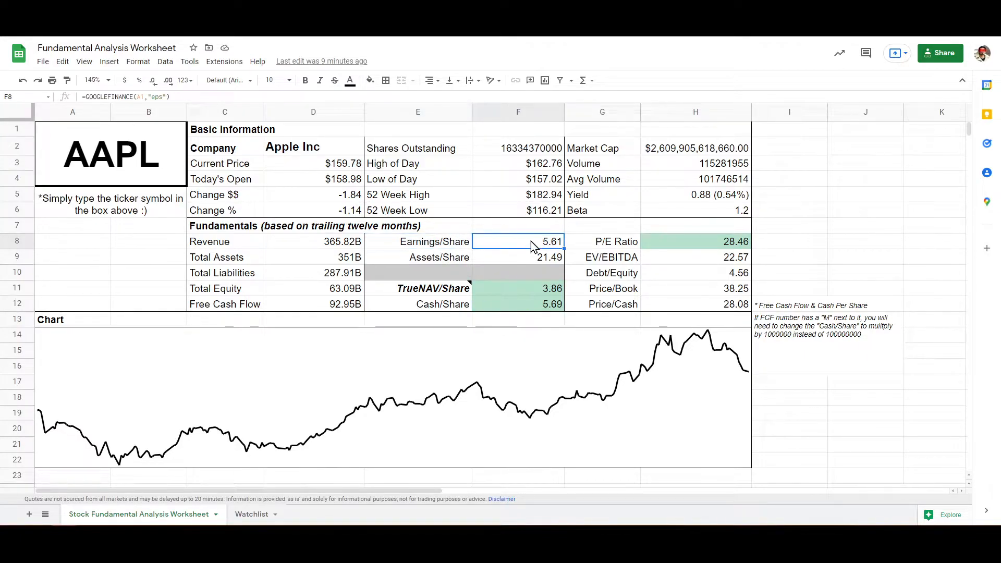
left_click_drag(425, 246, 521, 244)
left_click(432, 241)
left_click(503, 243)
left_click_drag(448, 243, 501, 244)
left_click(406, 243)
left_click_drag(435, 241, 502, 242)
left_click(491, 241)
left_click(443, 241)
left_click(496, 240)
left_click(502, 242)
Compare the Cash/Share cells E12:F12 with the Earnings/Share cells E8:F8 and check the Cash/Share formula in F12.
left_click(419, 308)
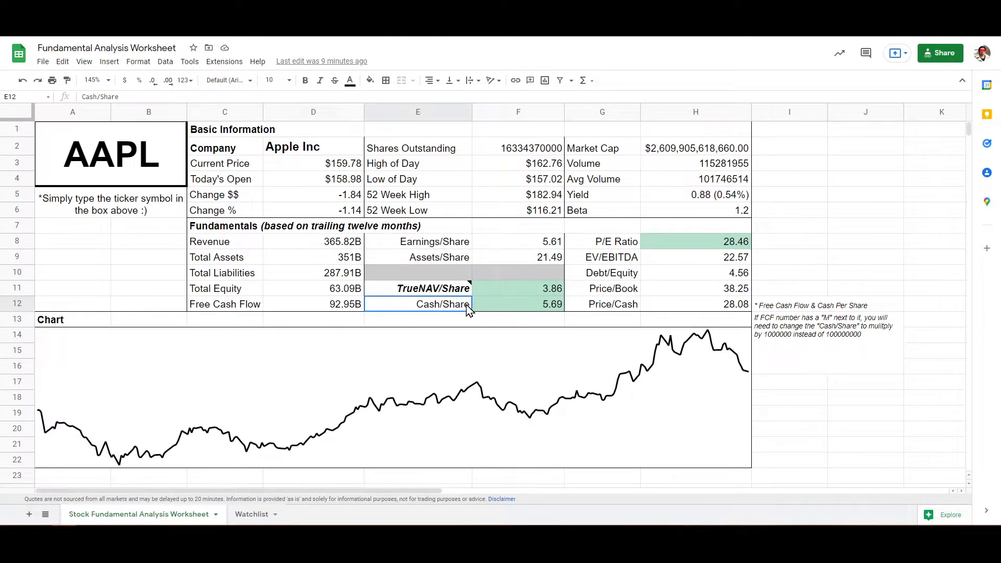
left_click(500, 304)
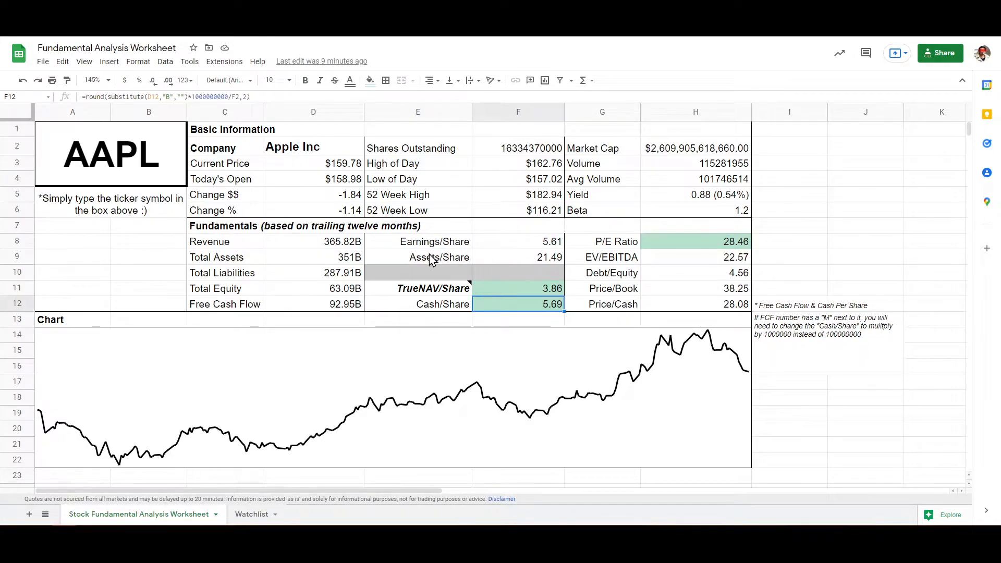
left_click_drag(443, 243, 505, 243)
left_click(506, 242)
left_click(429, 309)
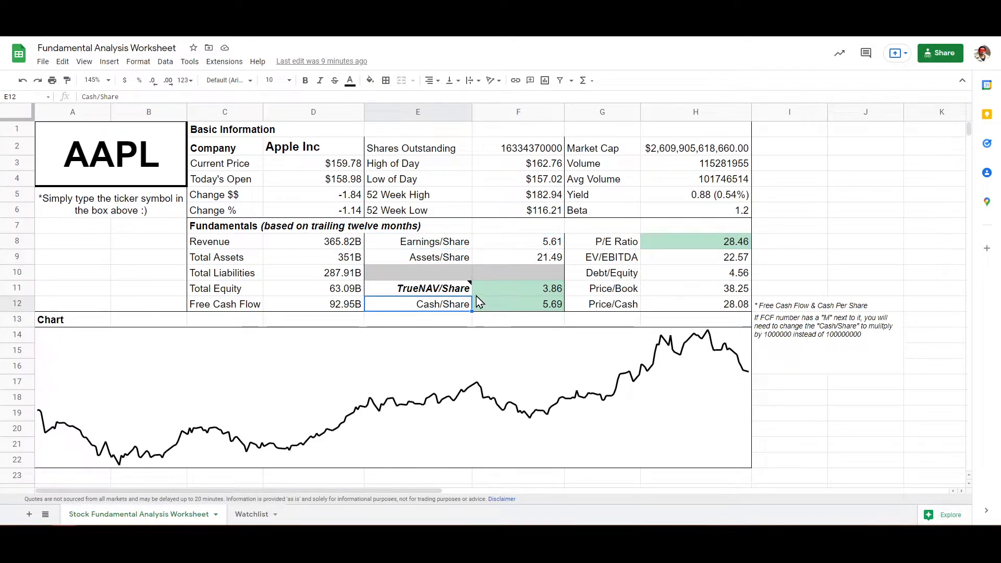
left_click_drag(439, 245, 528, 252)
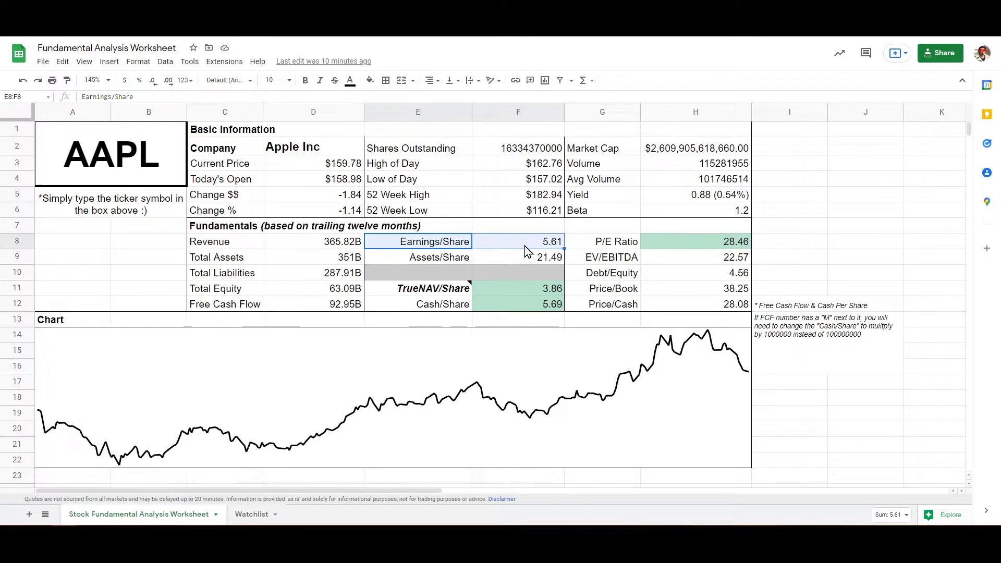
left_click(426, 247)
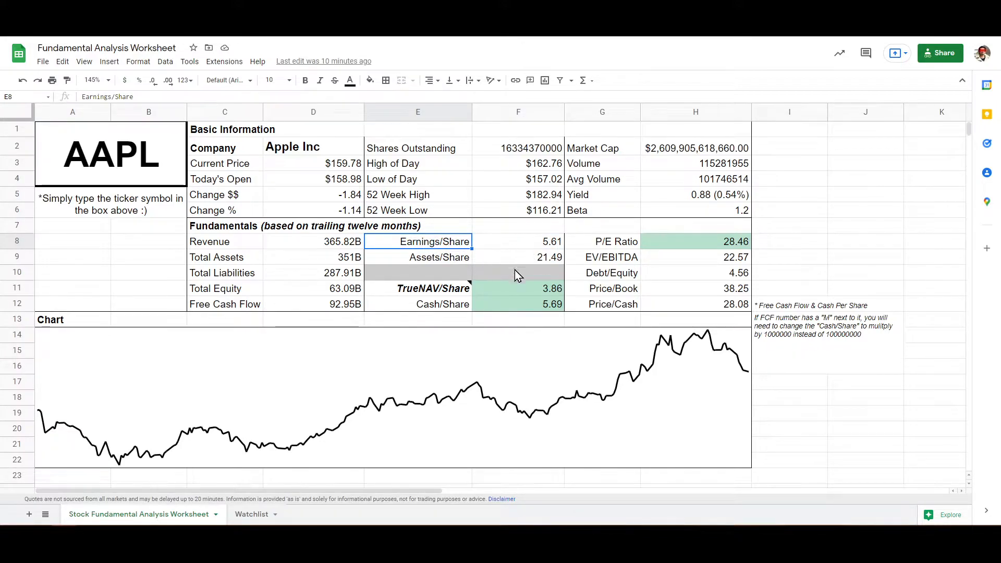
left_click(409, 307)
left_click(480, 308)
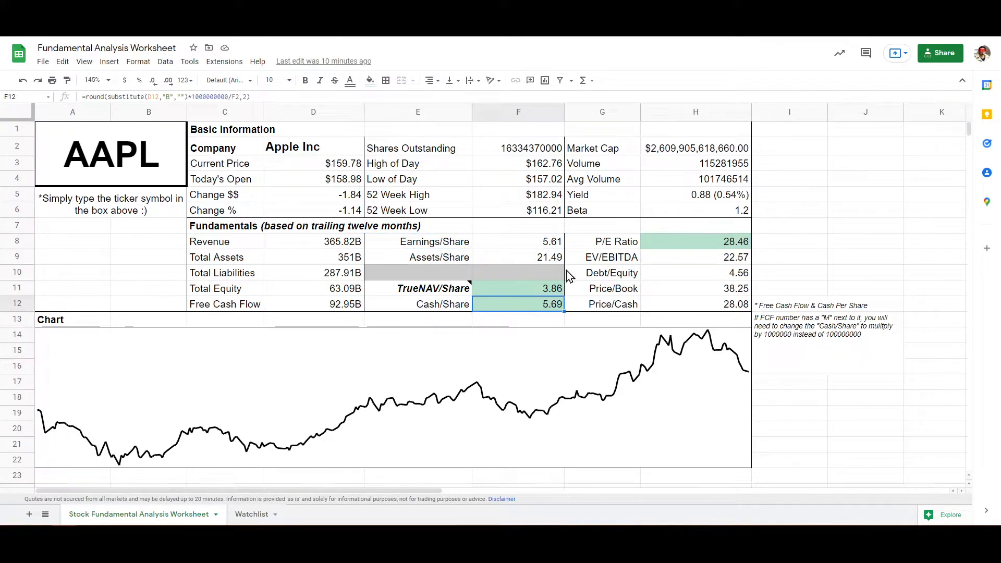
left_click_drag(420, 305, 494, 301)
left_click(494, 302)
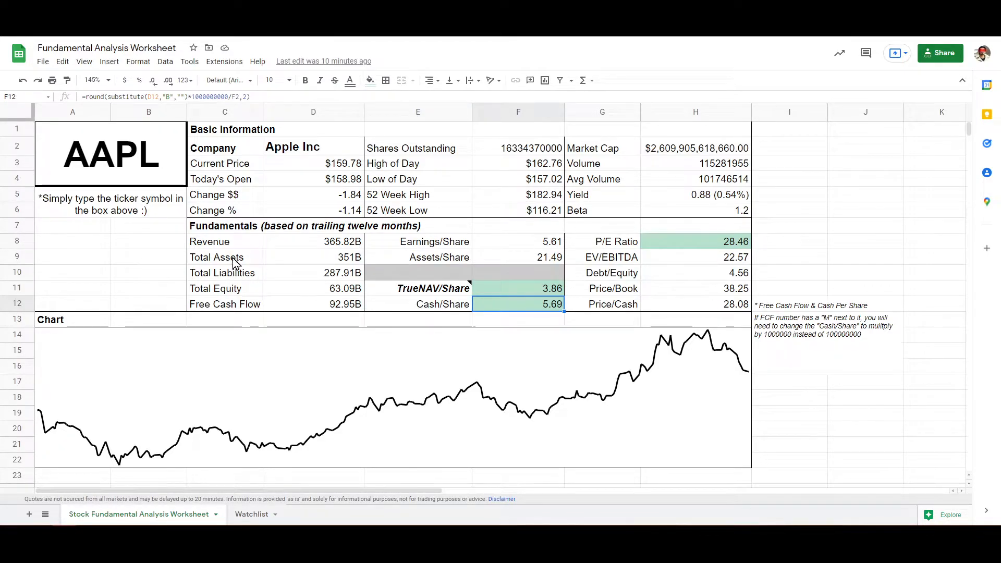
Compare Revenue in C8:D8 and the Free Cash Flow label in C12 with Cash/Share in E12:F12.
left_click(206, 243)
left_click(315, 245, "shift")
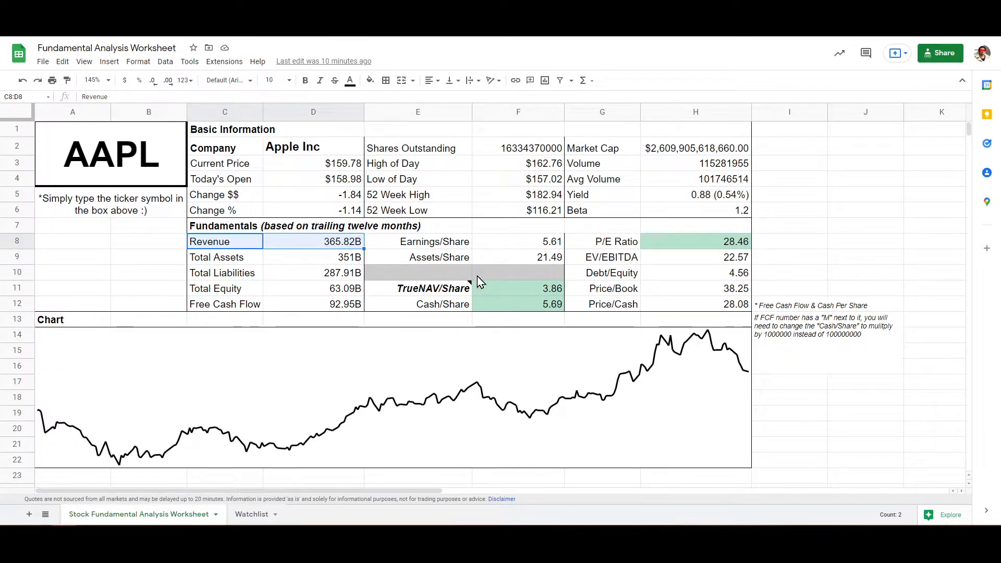
left_click(493, 303)
left_click_drag(427, 307, 494, 306)
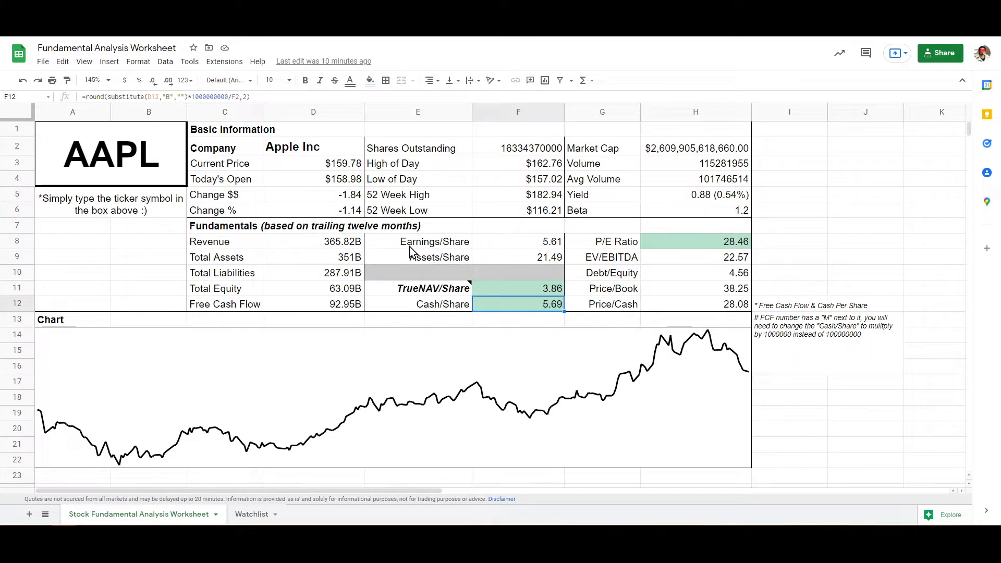
left_click(499, 307)
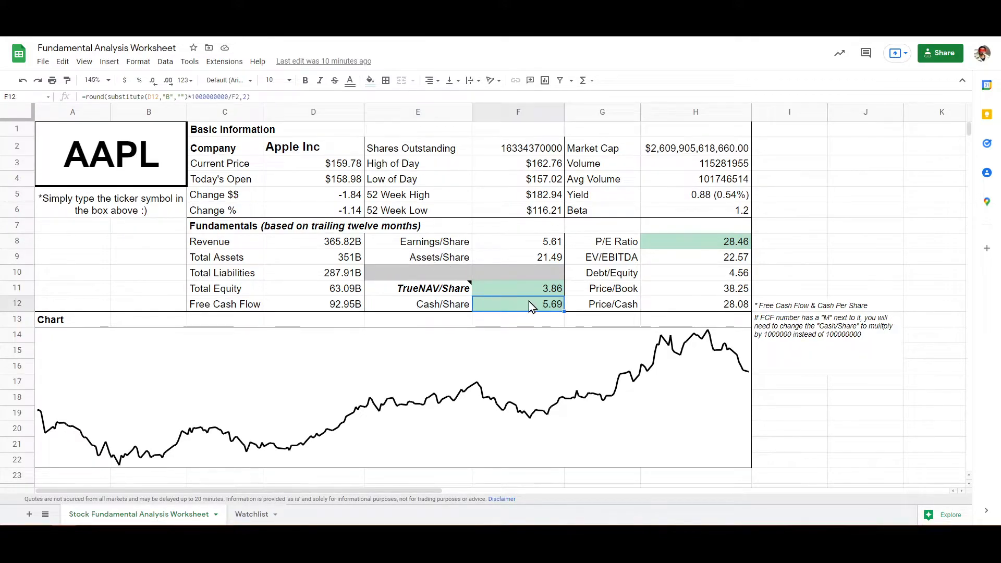
left_click(253, 308)
left_click(422, 305)
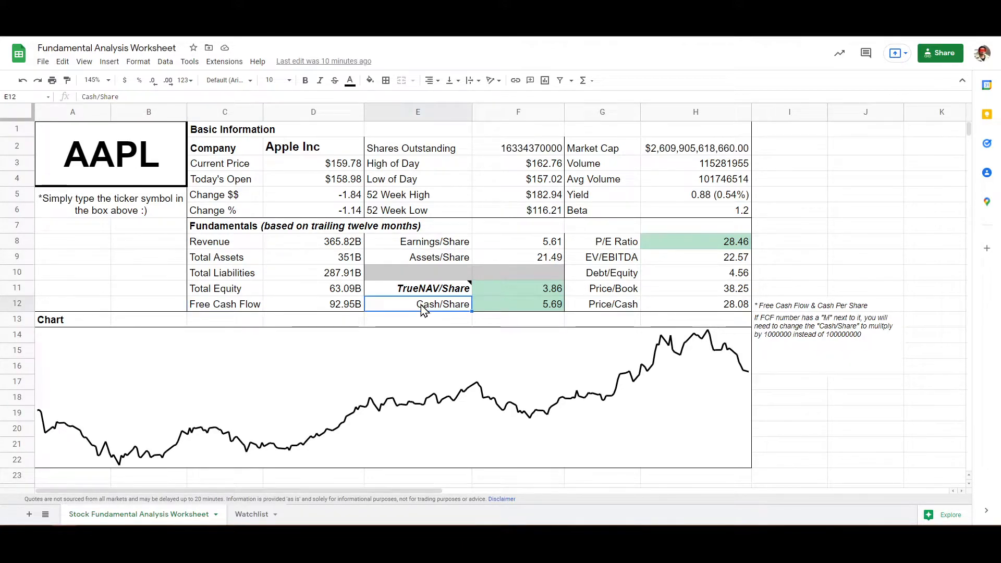
Highlight Price/Cash in G12:H12 and compare it with the Cash/Share cells E12:F12.
left_click(633, 306)
left_click_drag(632, 306, 710, 310)
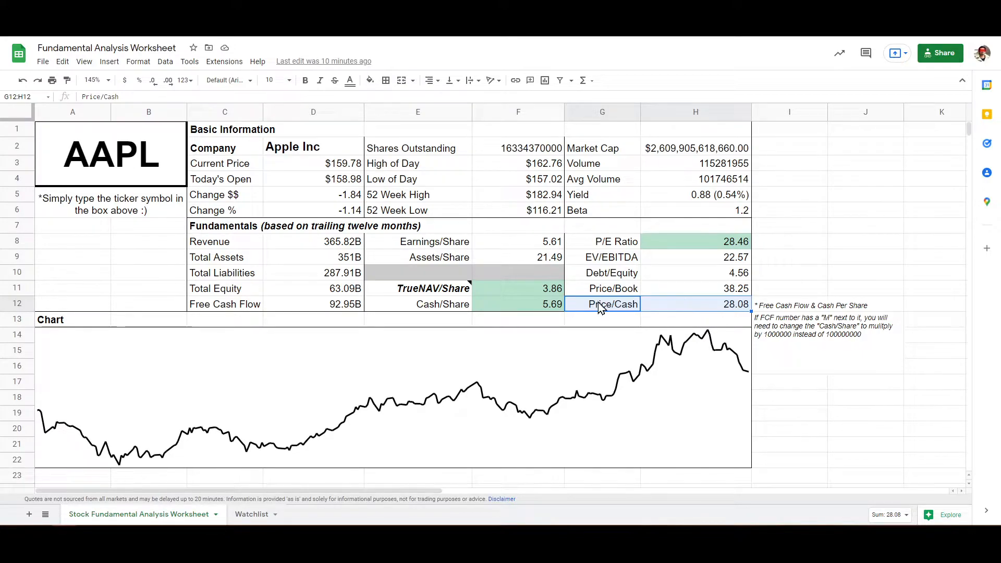
left_click(730, 307)
left_click(506, 304)
left_click_drag(427, 310, 549, 308)
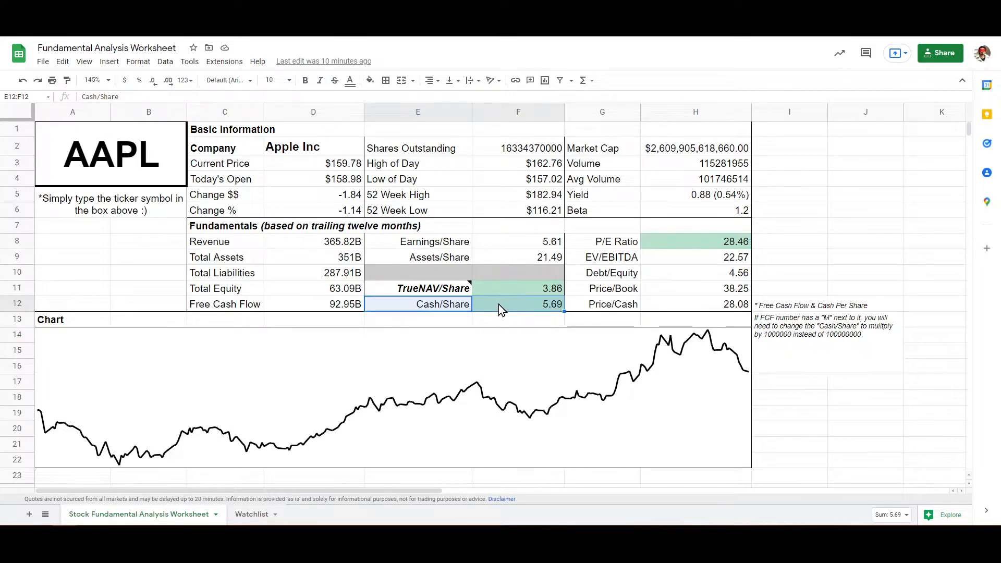
left_click(600, 307)
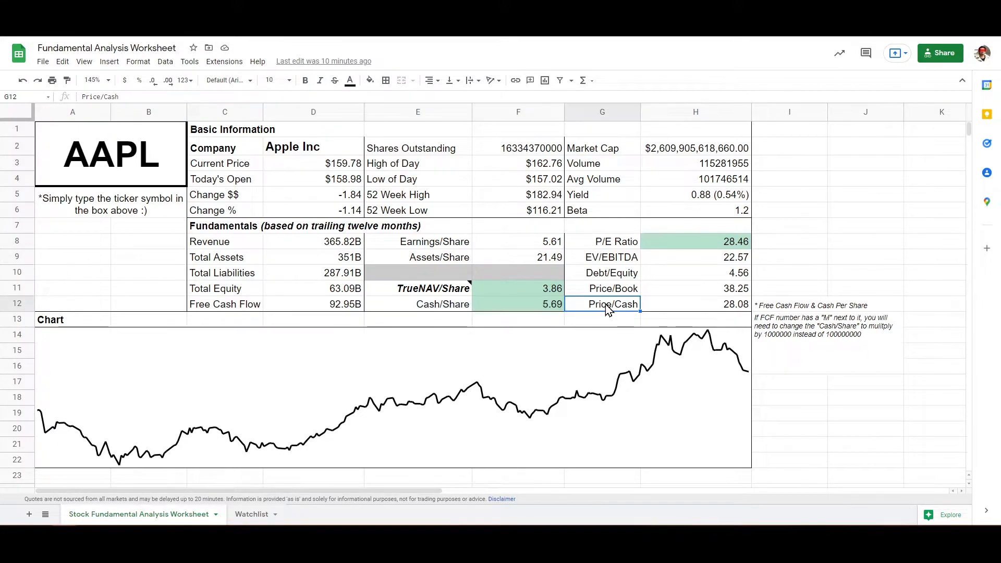
left_click(684, 306, "shift")
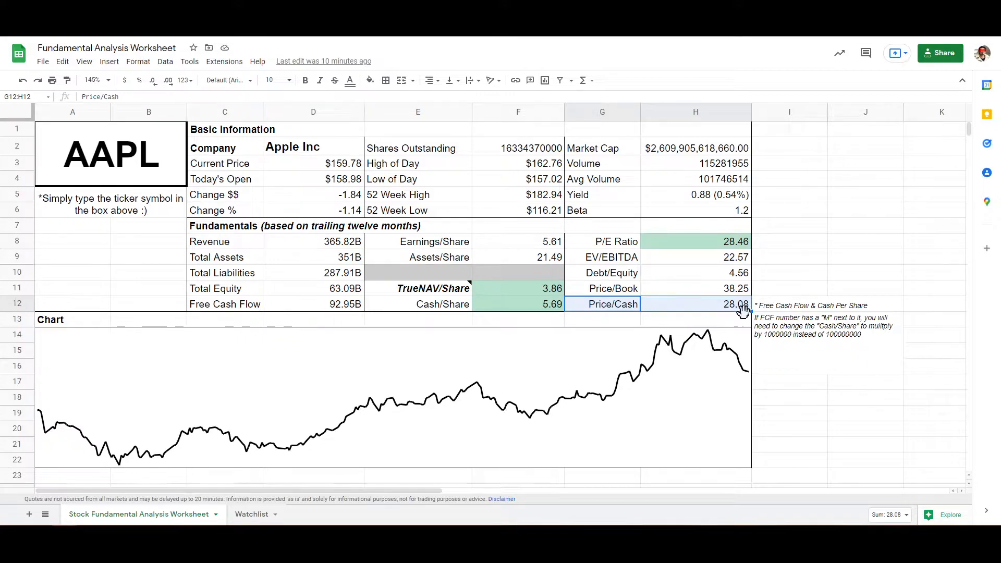
left_click(494, 307)
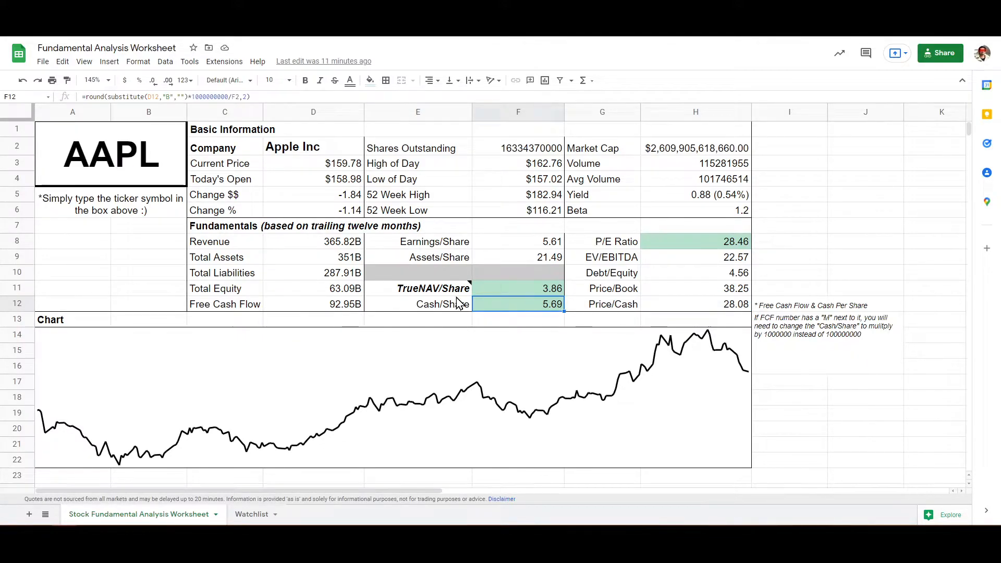
Select the worksheet's price chart in A14:H22 and compare it with Apple's daily line chart in TradingView.
left_click(134, 378)
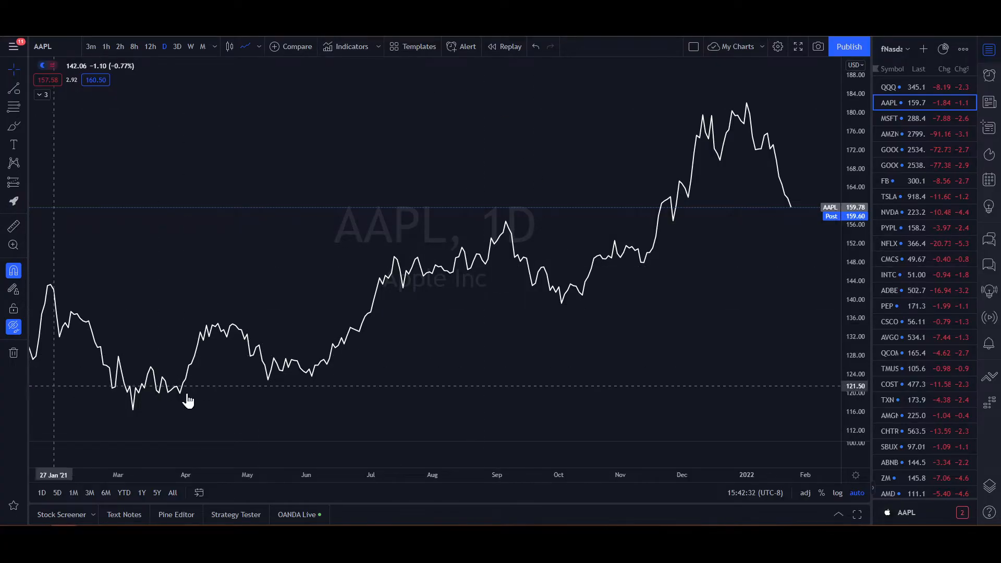
scroll(228, 384, "up", 1)
mouse_move(250, 406)
left_mouse_down()
mouse_move(284, 405)
mouse_move(251, 406)
left_mouse_up()
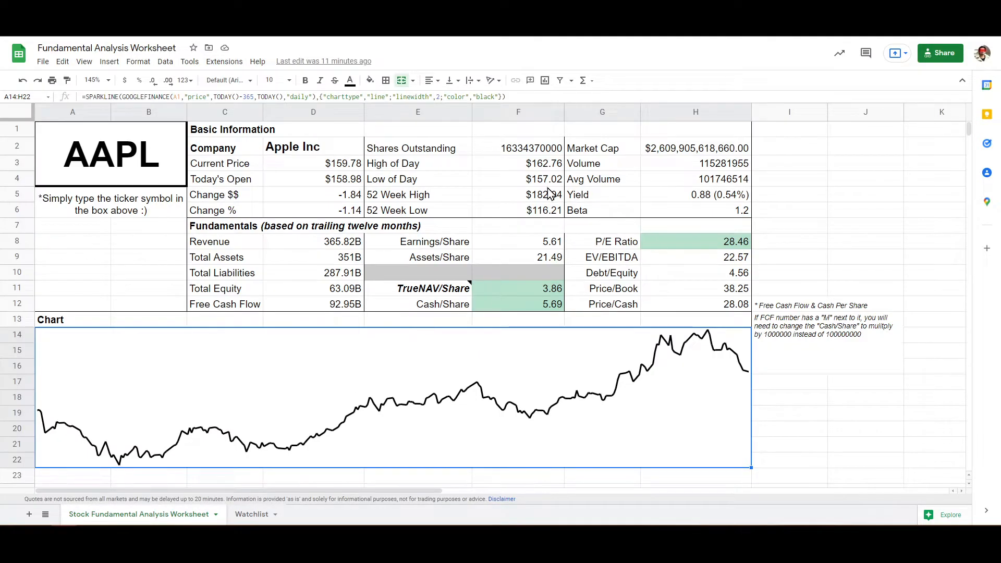
left_click(845, 232)
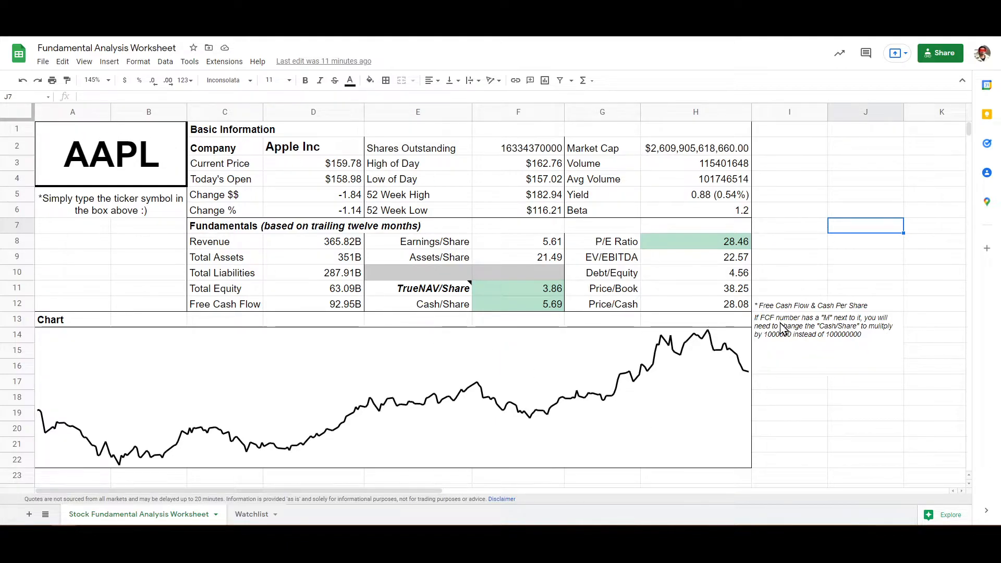
Review the ticker cell, the valuation ratios in H8:H12 and the TrueNAV/Share and Price/Book cells in F11:H11.
left_click(137, 162)
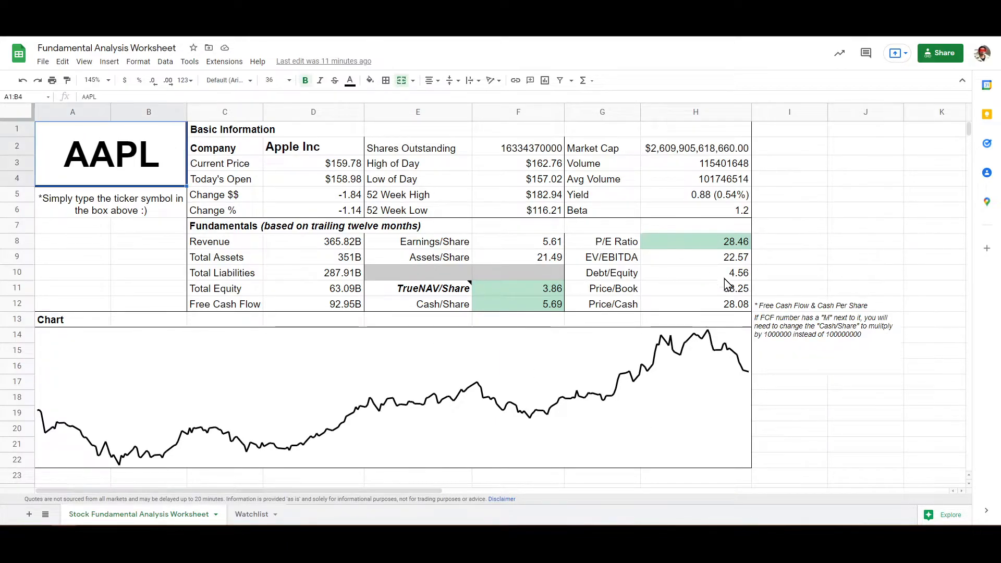
left_click_drag(674, 245, 686, 300)
left_click(495, 278)
left_click_drag(491, 289, 701, 288)
left_click(713, 244)
Replace the ticker symbol in A1:B4 with XOM.
left_click(183, 140)
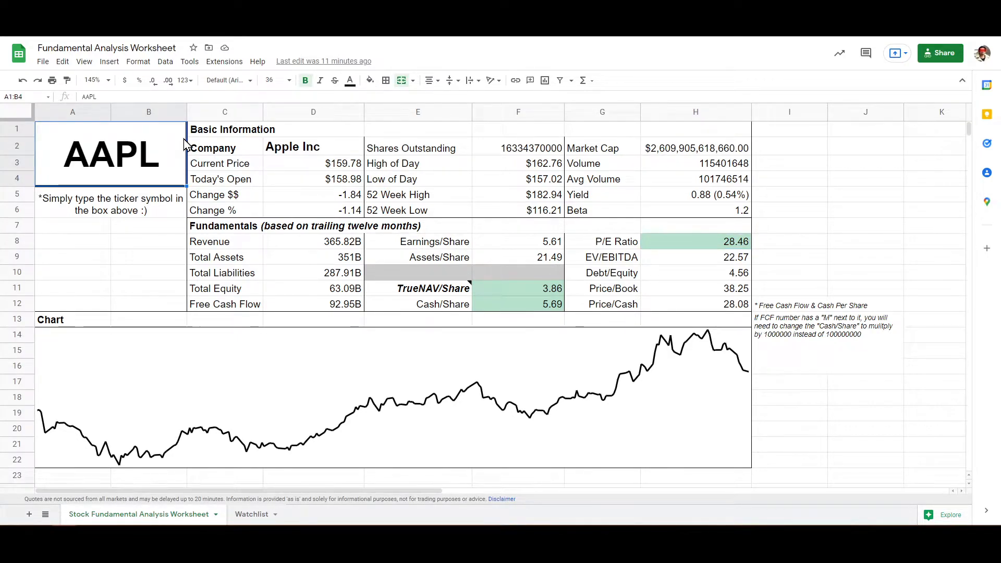
type("XOM")
key("Return")
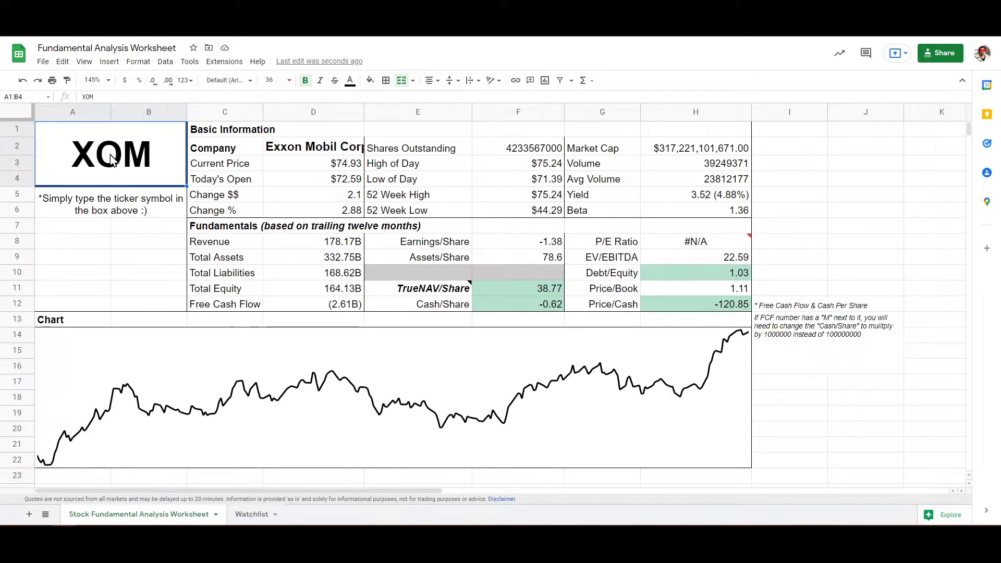
Load the worksheet for the ticker csco, followed by the ticker hon.
type("csco")
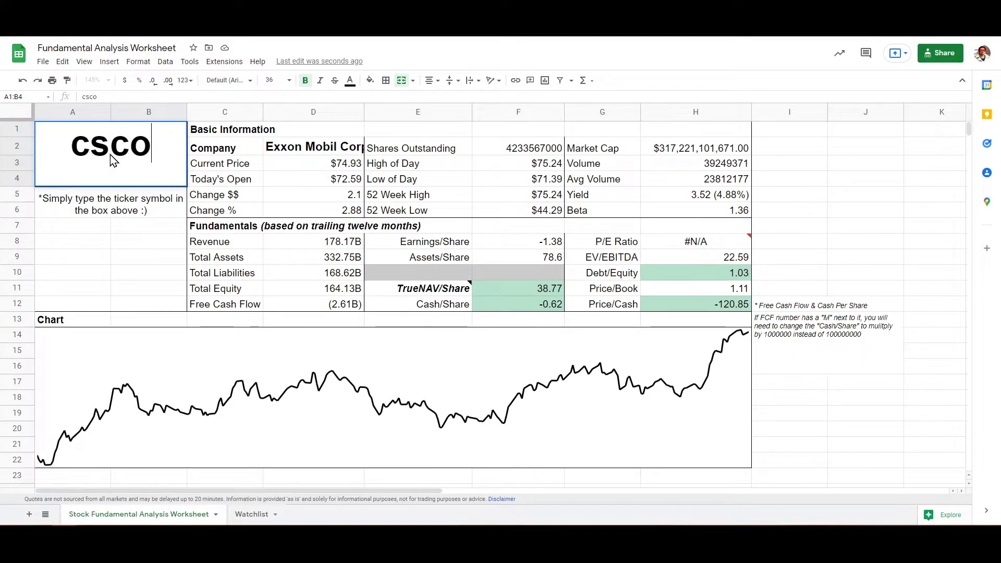
key("Return")
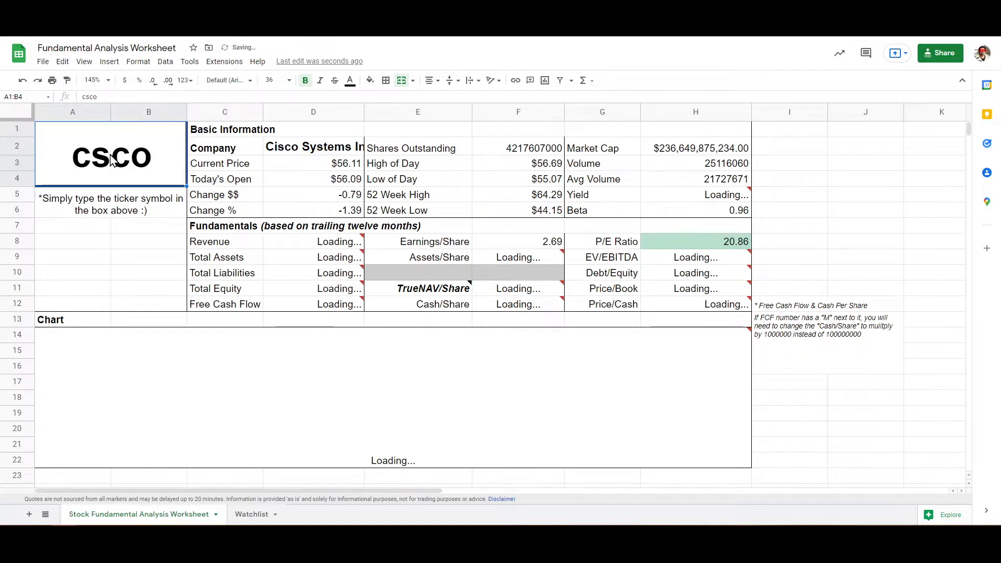
type("hon")
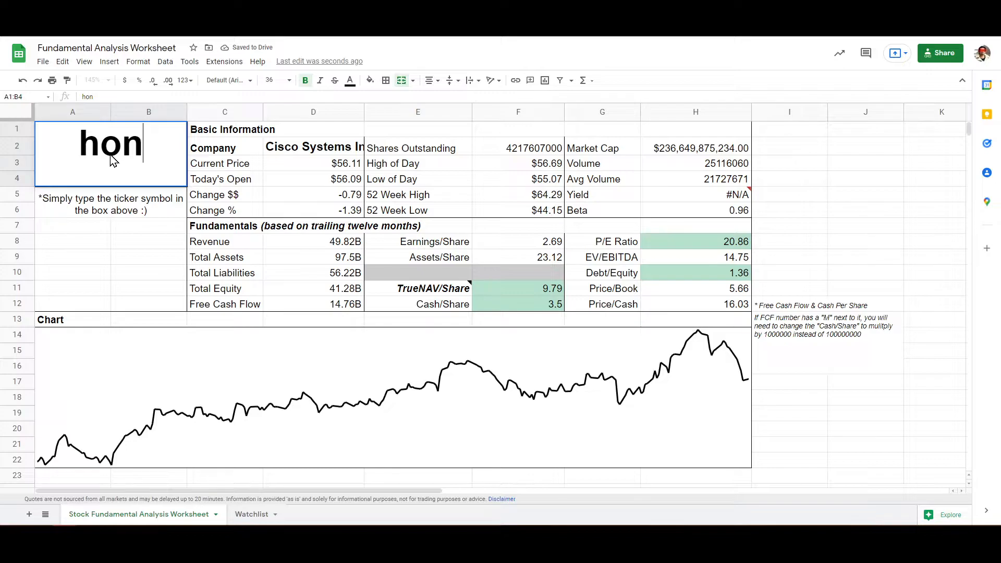
key("Return")
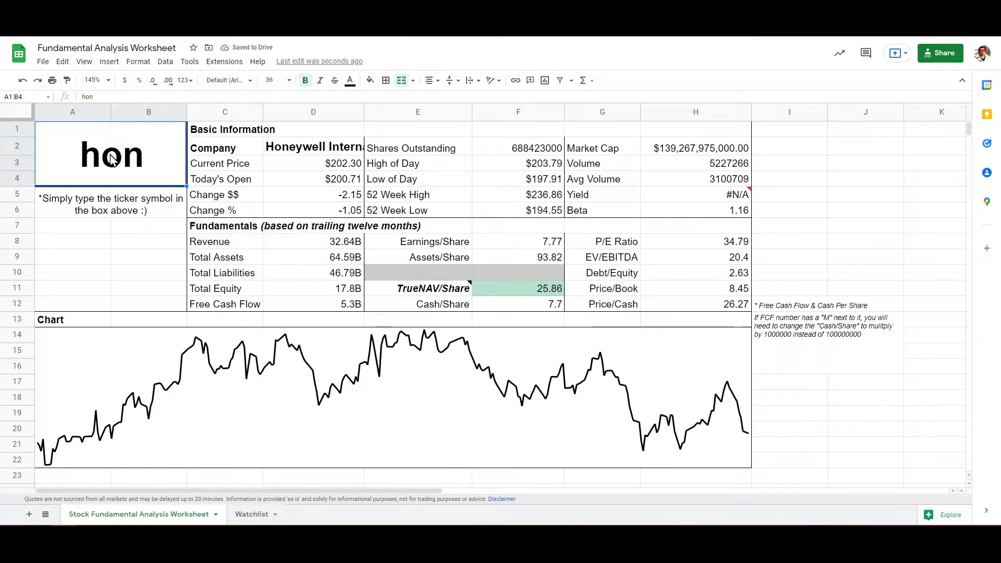
Set the ticker symbol in A1:B4 to BA.
type("A")
key("BackSpace")
type("BA")
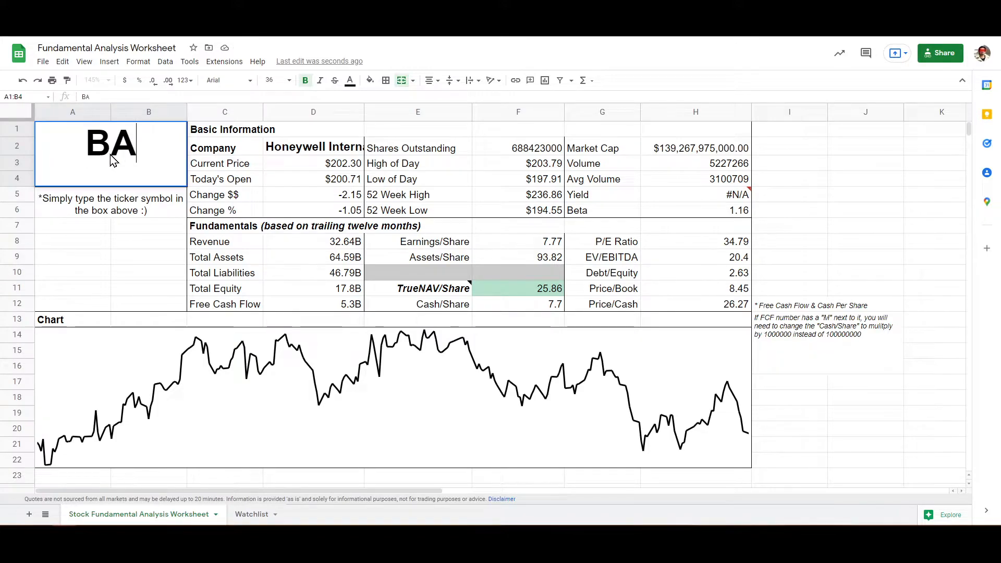
key("Return")
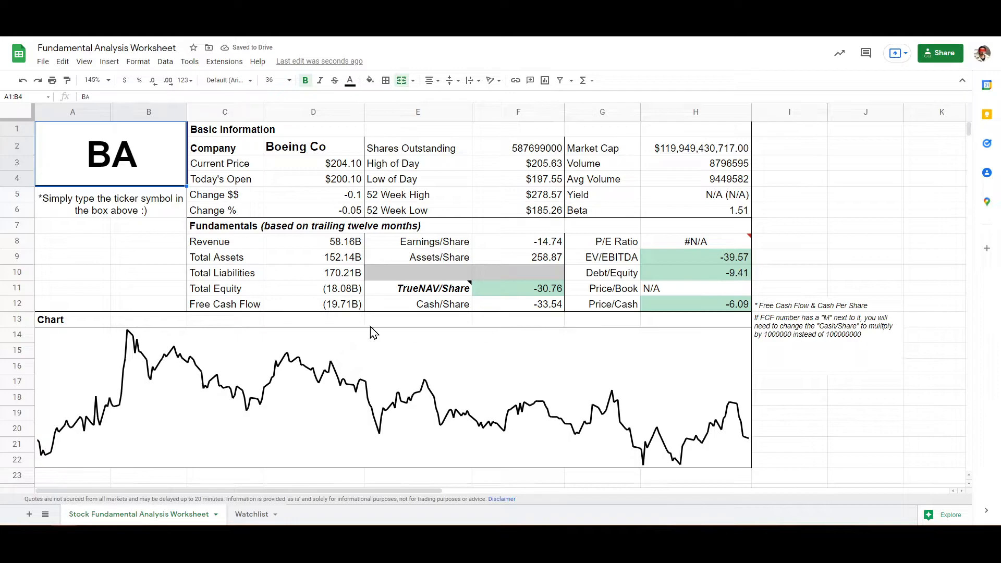
Compare Boeing's TrueNAV/Share in F11 with Price/Cash in H12, highlighting F11:H12 and checking both cells' formulas.
left_click(534, 291)
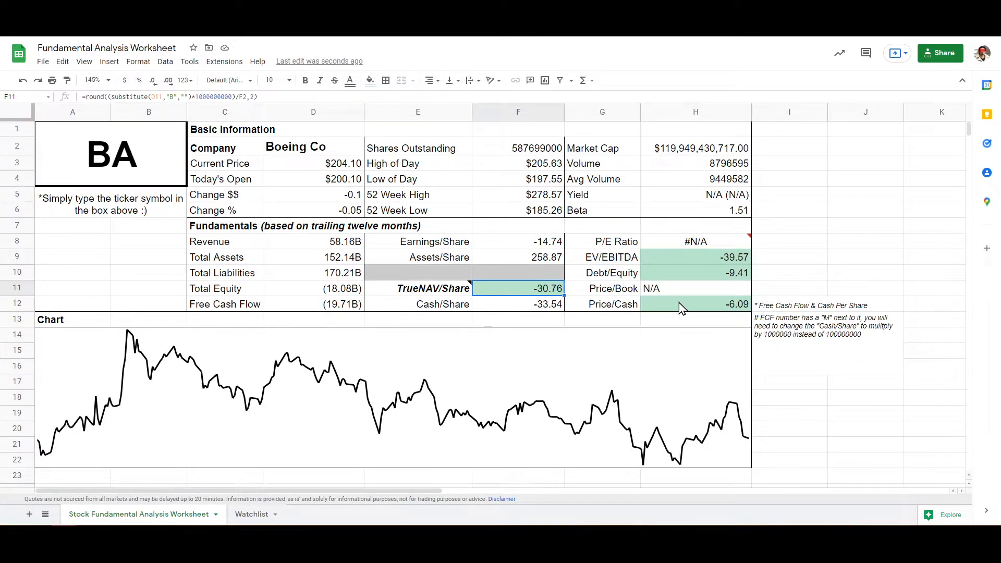
left_click(678, 303)
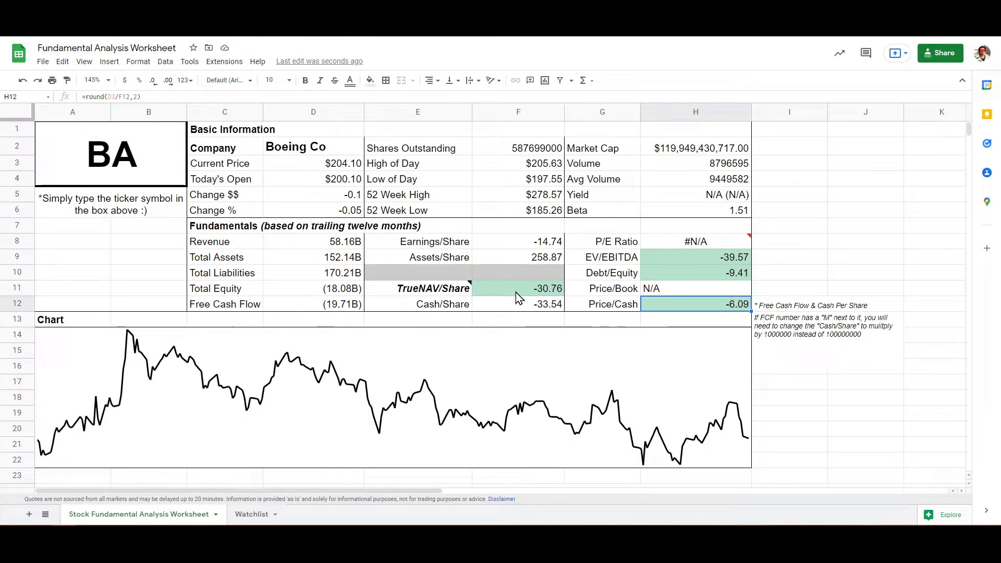
left_click_drag(515, 292, 644, 306)
left_click(509, 287)
left_click_drag(491, 289, 652, 307)
left_click_drag(525, 292, 658, 311)
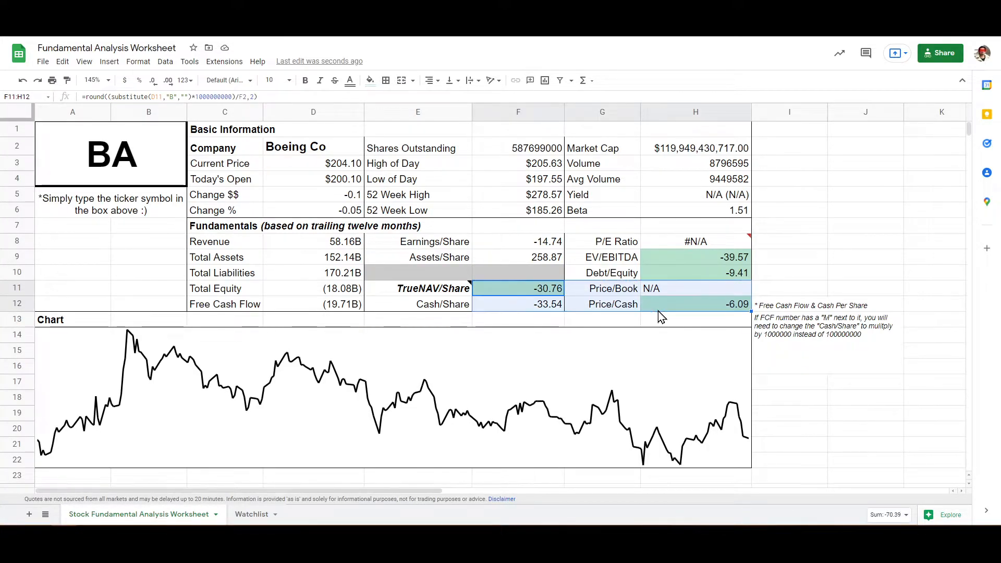
left_click(525, 292)
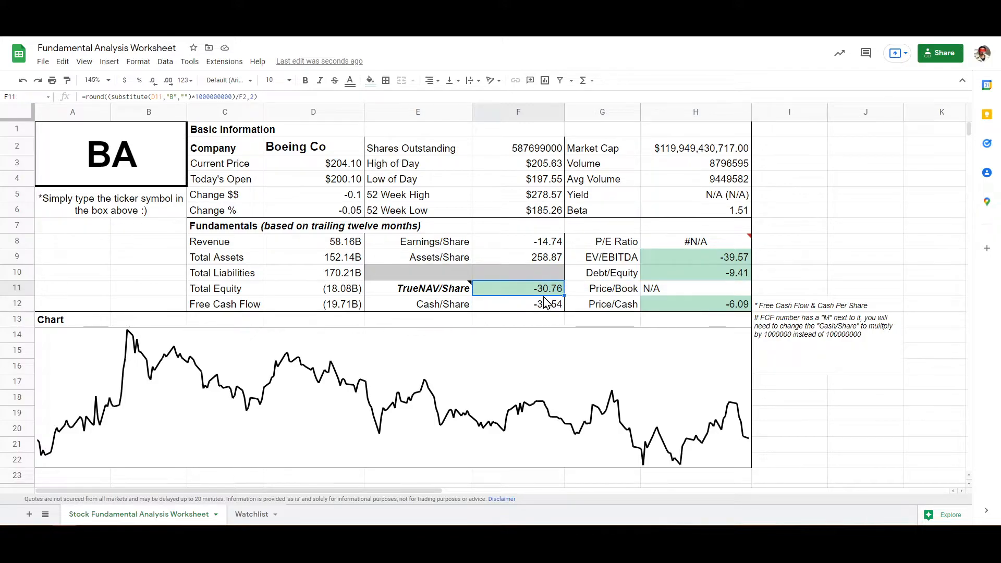
left_click(703, 310)
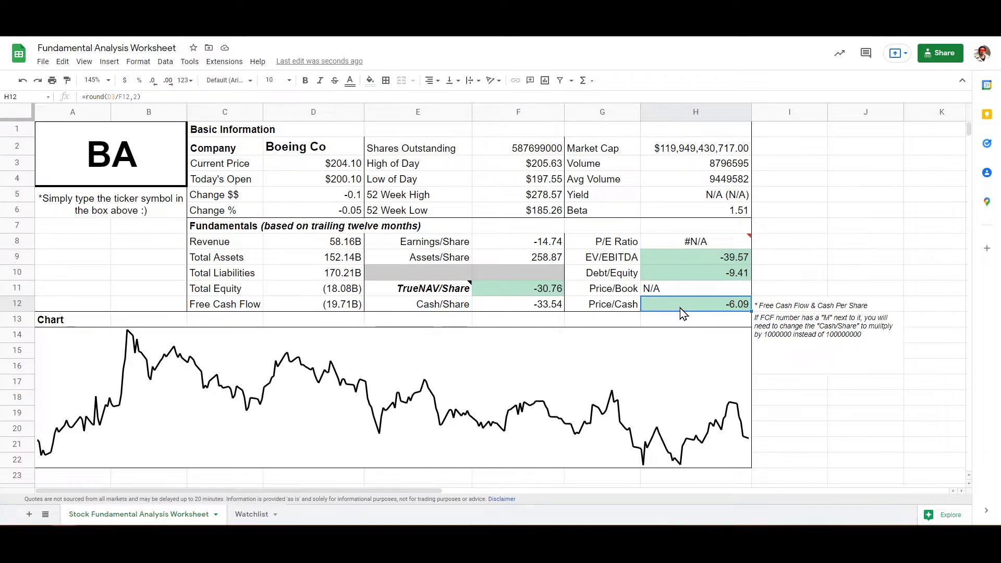
left_click_drag(527, 292, 709, 315)
left_click(709, 305)
mouse_move(459, 288)
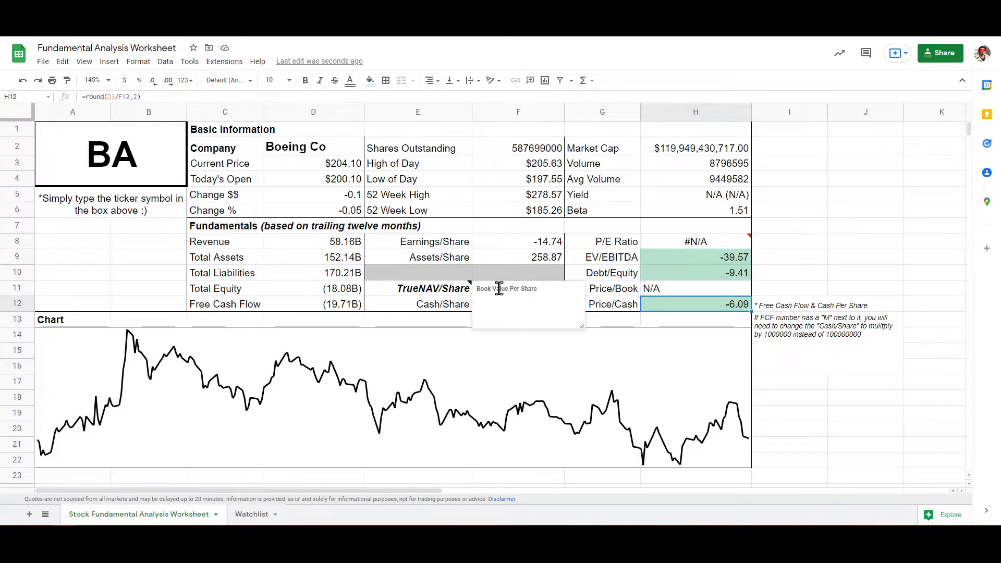
Review Boeing's Free Cash Flow, Total Equity, Total Liabilities and Total Assets in C9:D12.
left_click(762, 244)
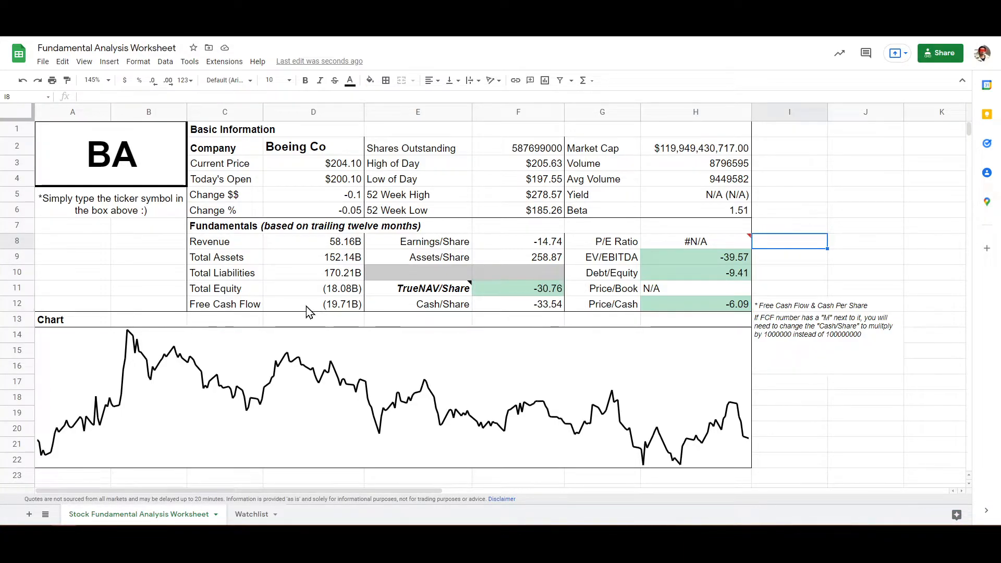
left_click(306, 306)
left_click_drag(222, 304, 340, 308)
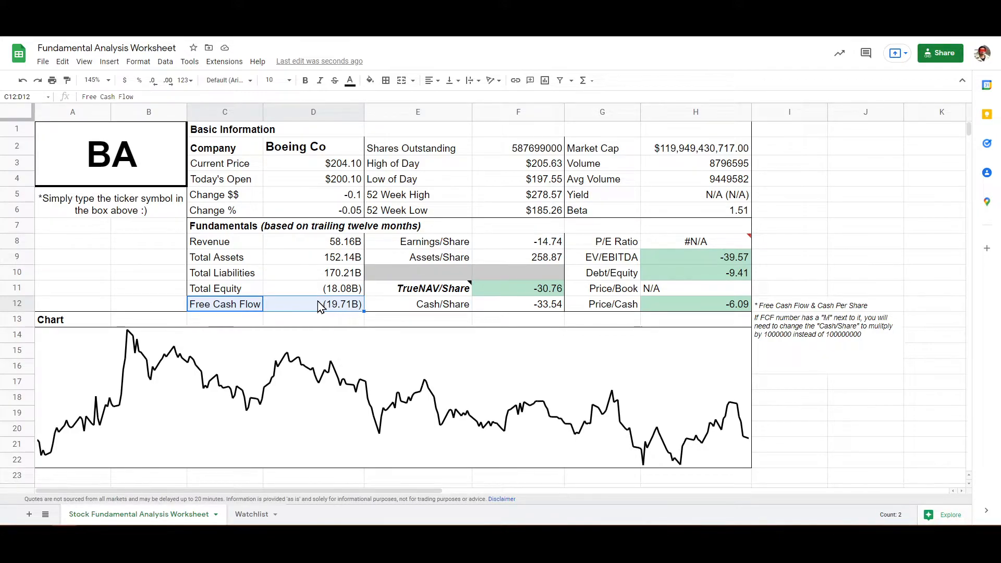
left_click(211, 293)
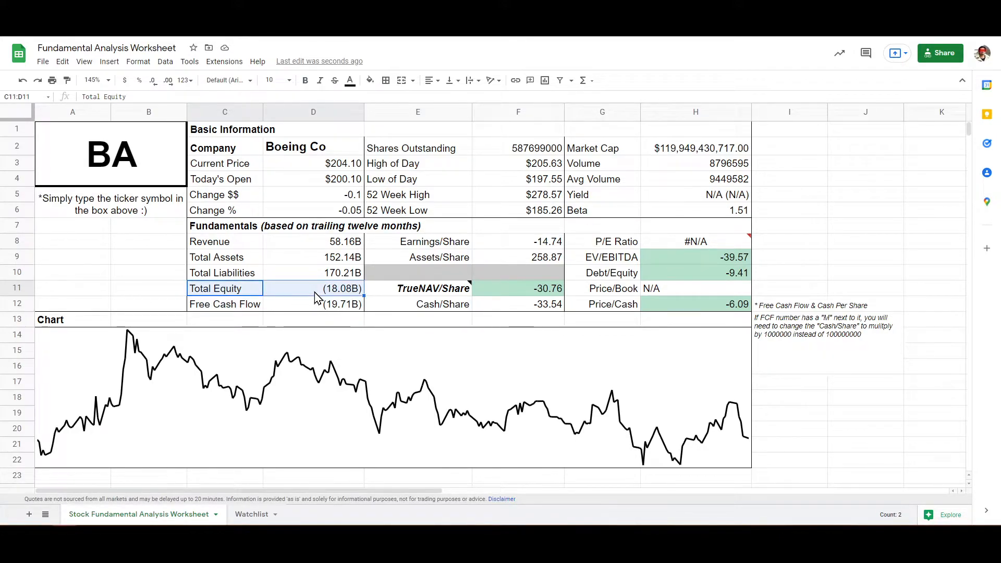
left_click(314, 292)
left_click(216, 274)
left_click(342, 273)
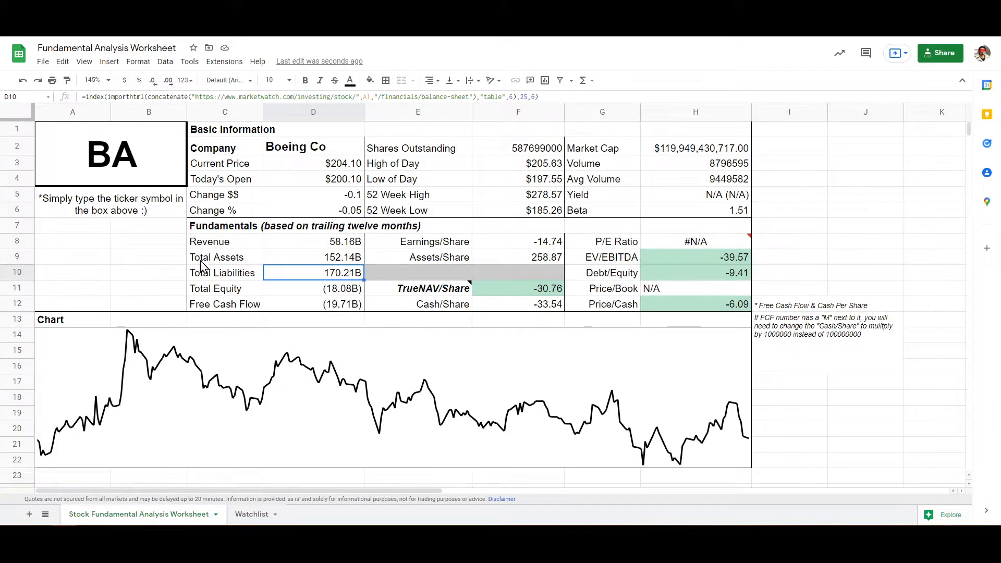
left_click_drag(201, 258, 322, 274)
left_click(322, 274)
left_click(238, 259)
Check Boeing's EV/EBITDA in H9, Price/Cash in H12, Price/Book in H11 and Earnings/Share in F8.
left_click(680, 261)
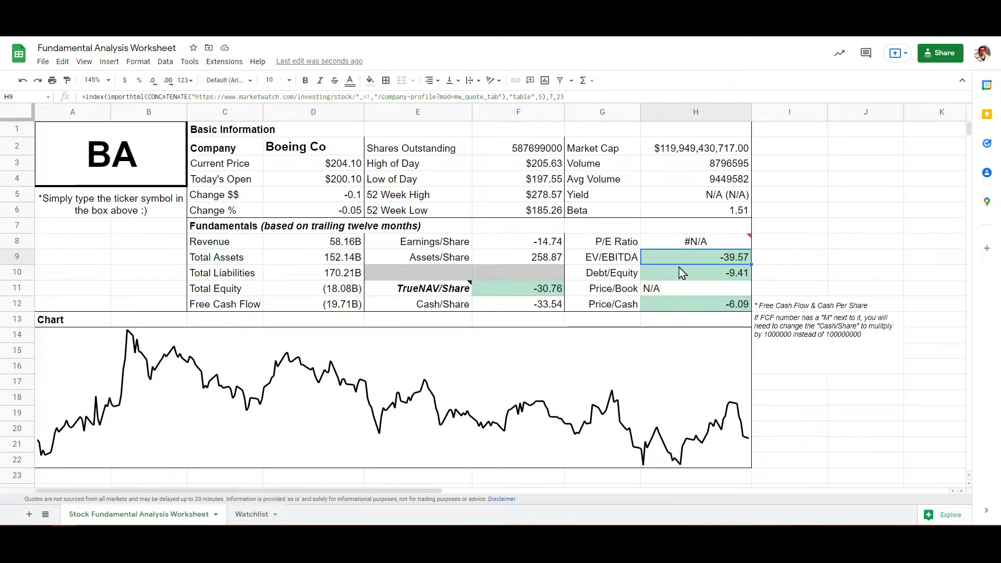
left_click(696, 302)
left_click(688, 289)
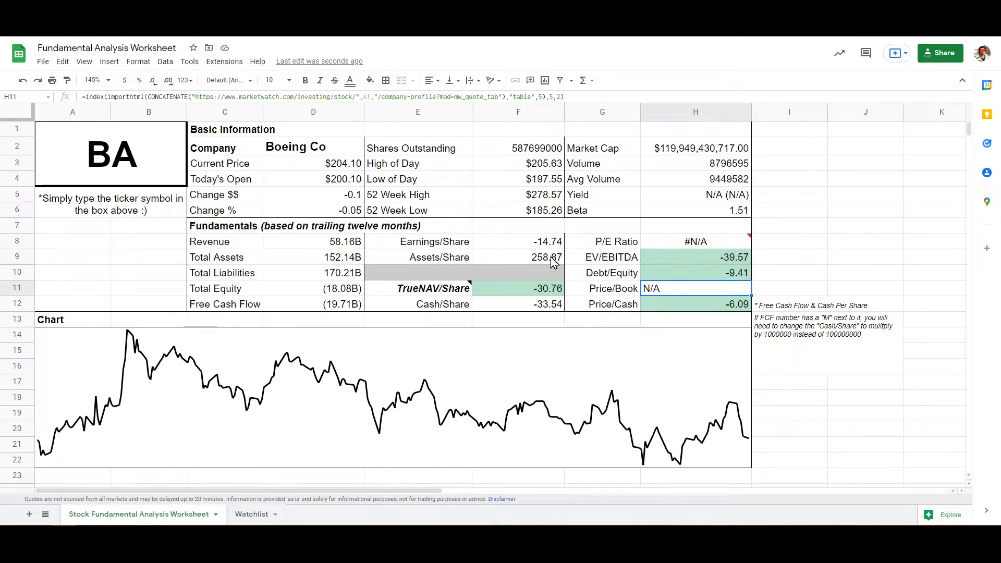
mouse_move(698, 246)
left_click(533, 249)
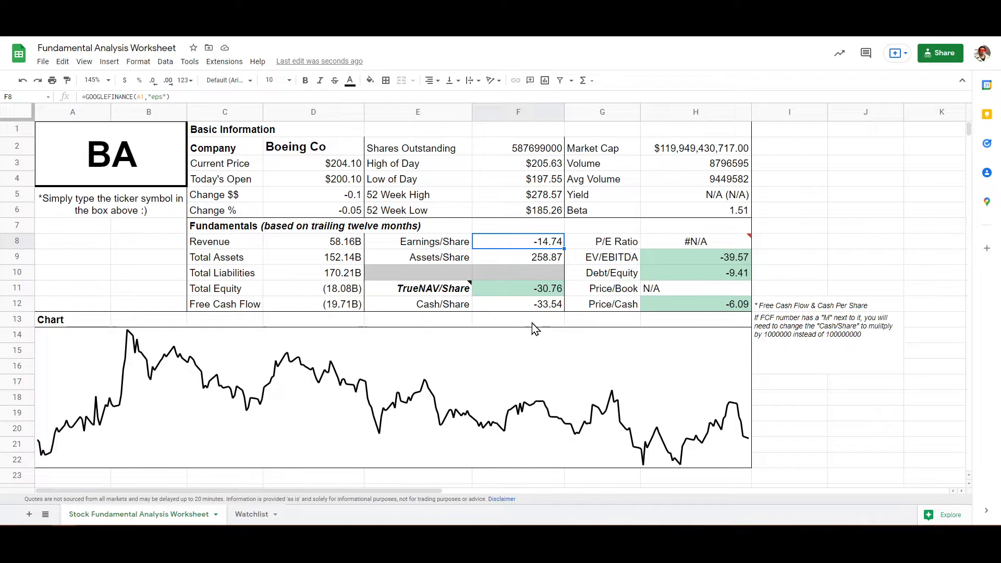
Load AAPL in the ticker box A1:B4, return it to BA, and select Boeing's Current Price in D3.
left_click(111, 162)
type("AAPL")
key("Return")
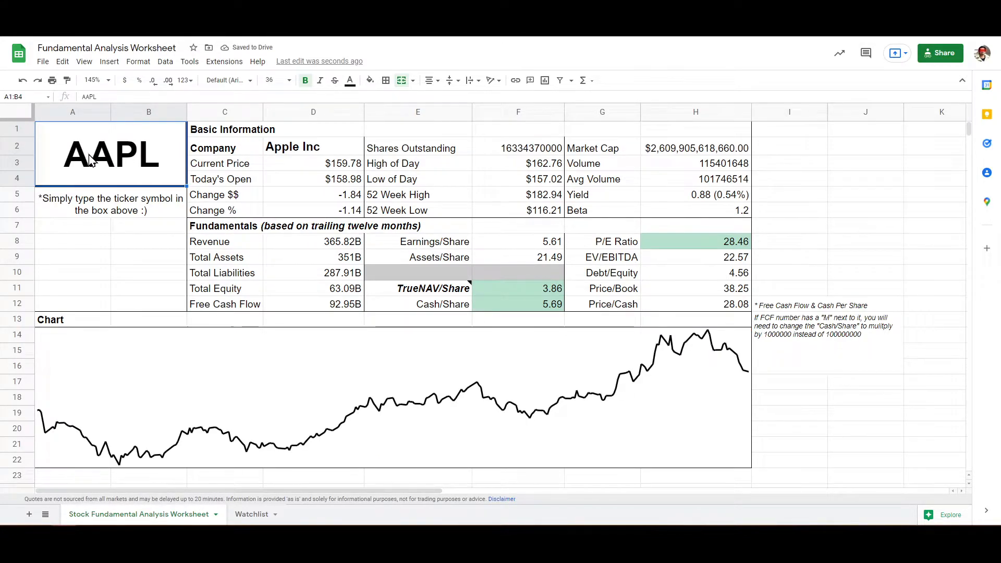
type("BA")
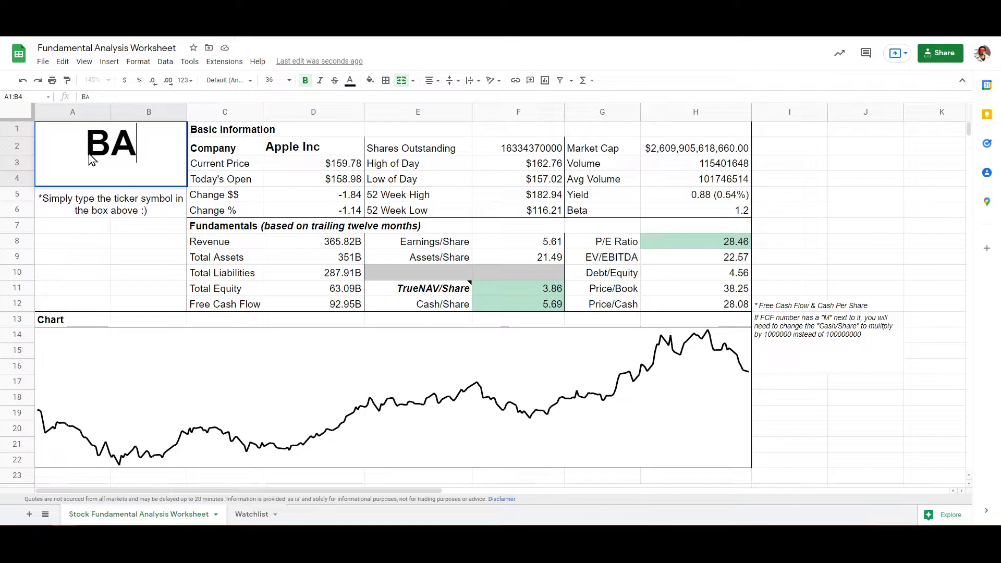
key("Return")
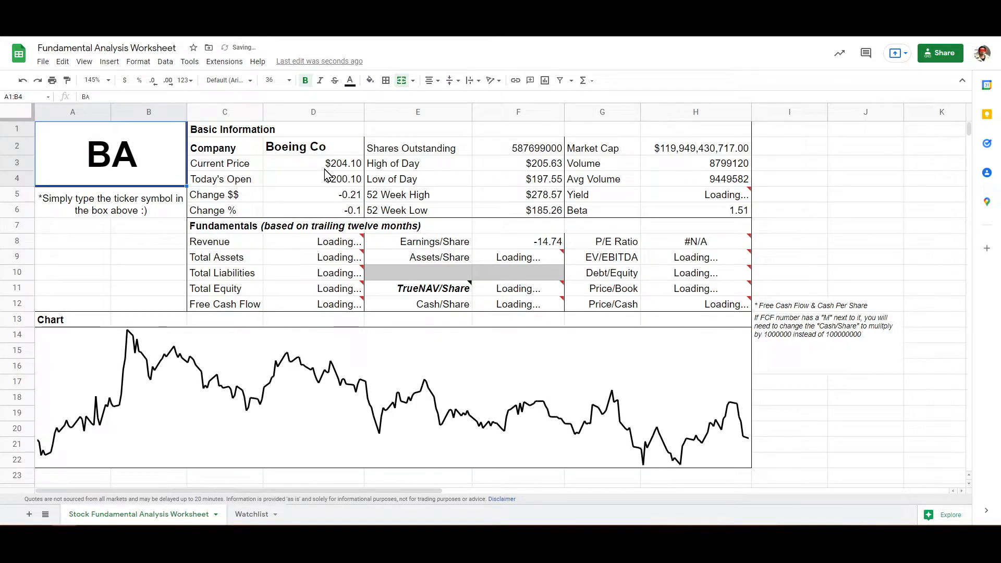
left_click(325, 169)
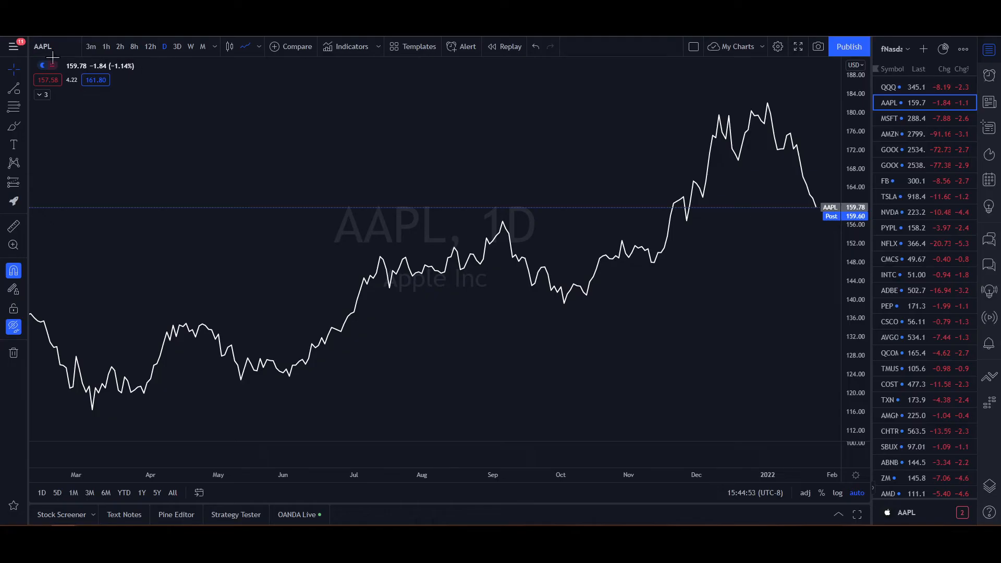
Switch to TradingView and change the chart symbol to BA.
left_click(41, 52)
type("BA")
key("Return")
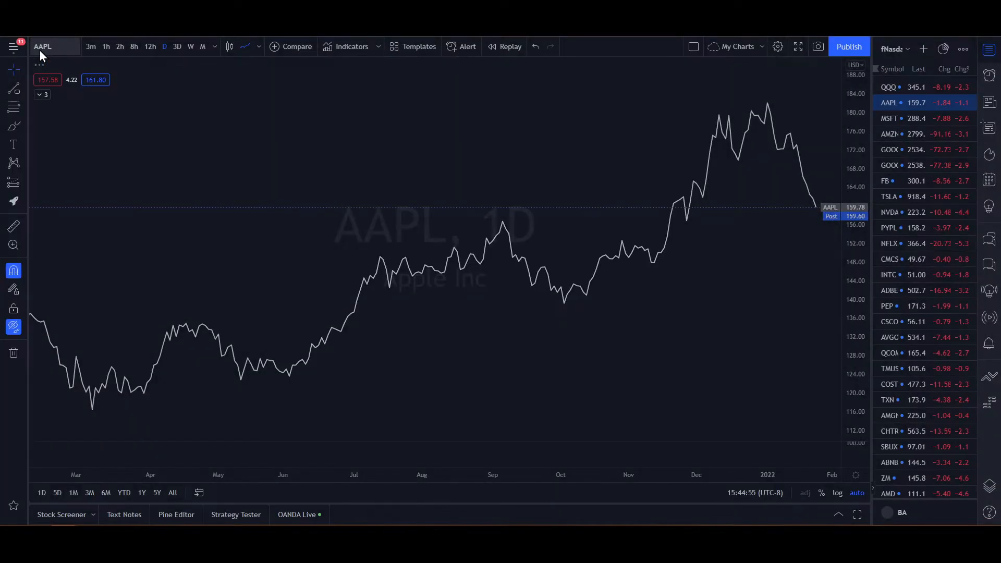
Examine Boeing's daily price chart over its longer history, from 2011 through 2022.
scroll(676, 256, "down", 5)
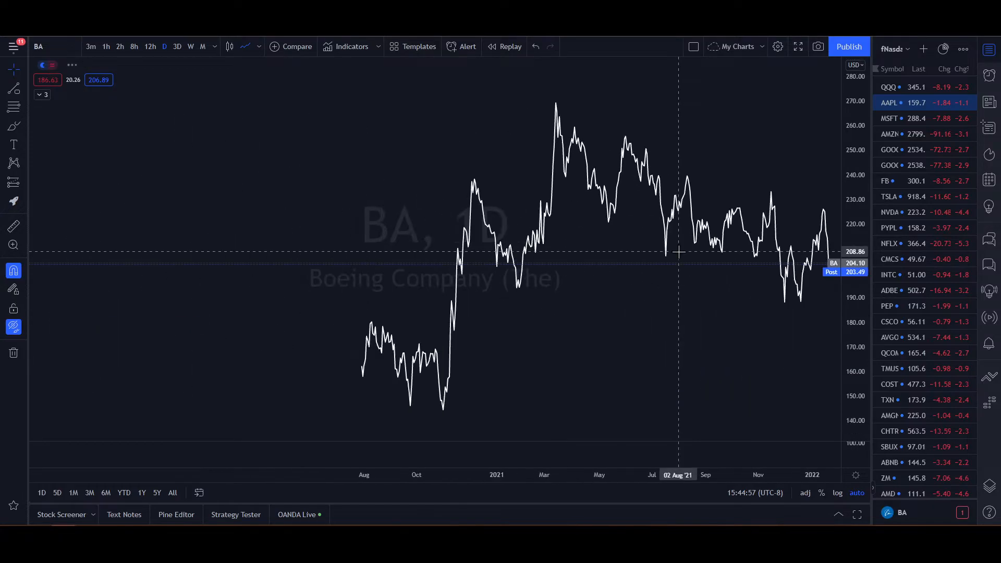
scroll(474, 313, "down", 3)
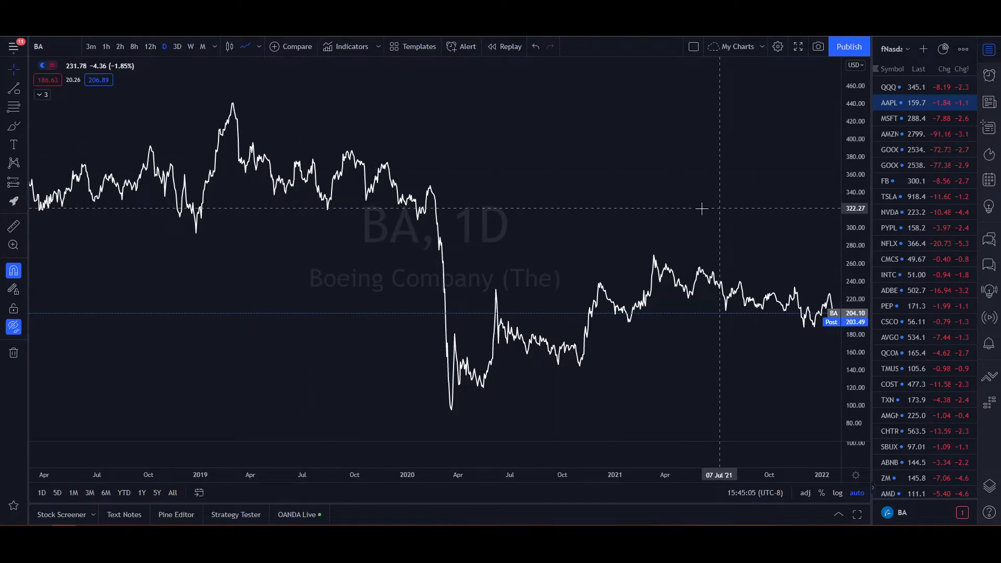
scroll(529, 230, "down", 5)
scroll(544, 243, "down", 2)
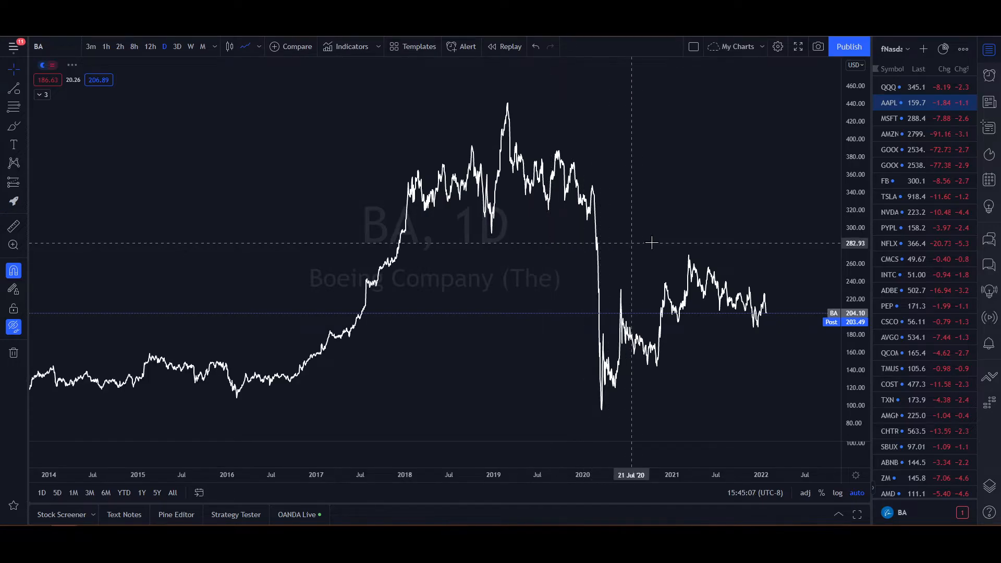
scroll(691, 253, "up", 6)
scroll(692, 253, "down", 2)
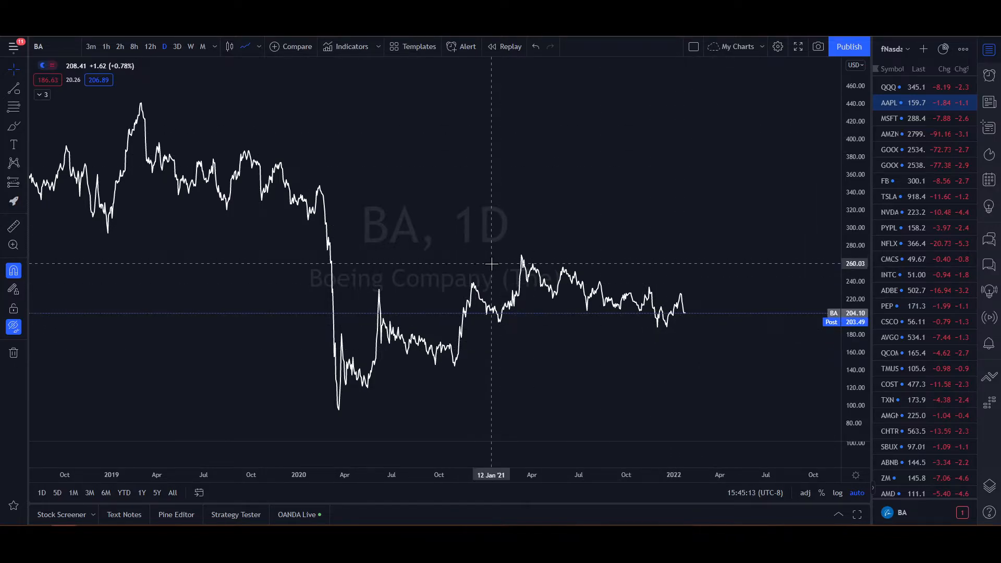
scroll(491, 265, "down", 5)
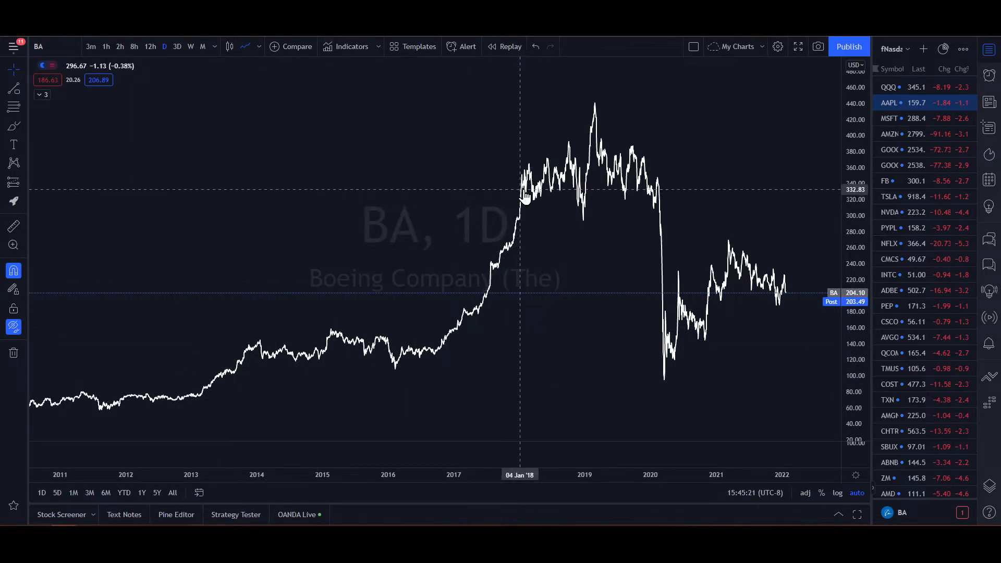
left_click_drag(319, 290, 458, 273)
mouse_move(251, 273)
left_mouse_down()
mouse_move(413, 274)
mouse_move(269, 266)
left_mouse_up()
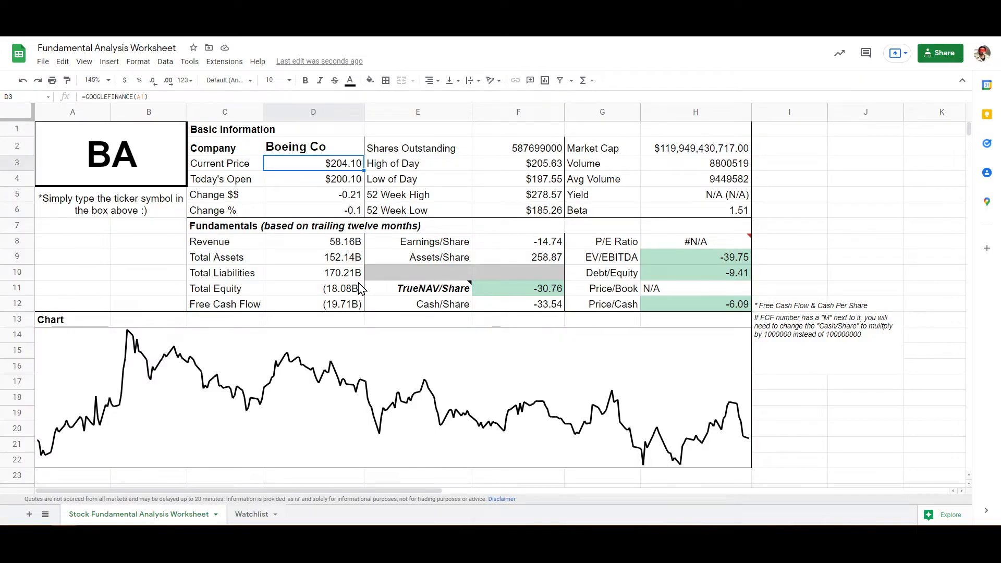
Switch back to Google Sheets and review Boeing's Free Cash Flow row from C12 across to Price/Cash in H12.
left_click(245, 308)
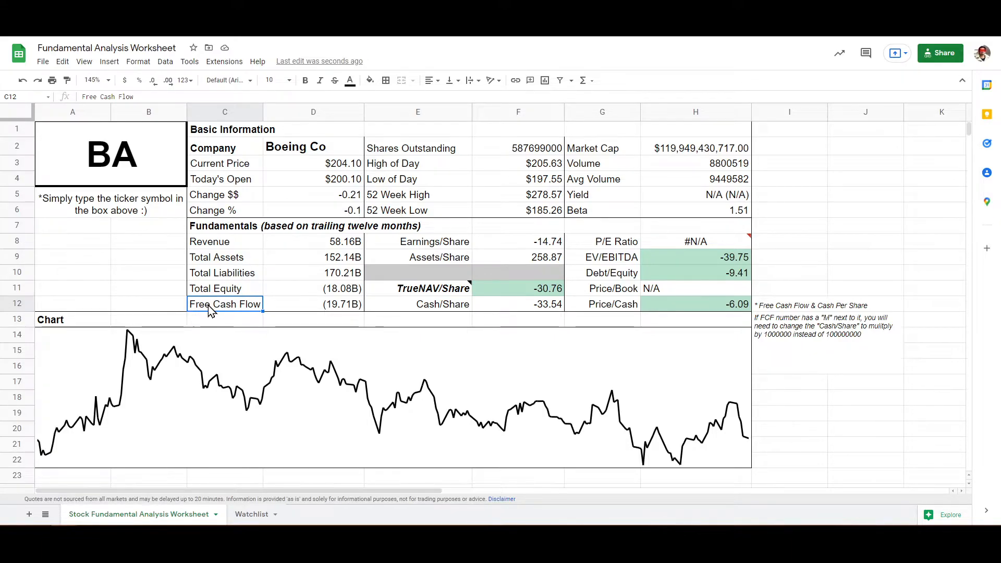
left_click_drag(245, 307, 664, 304)
left_click(670, 301)
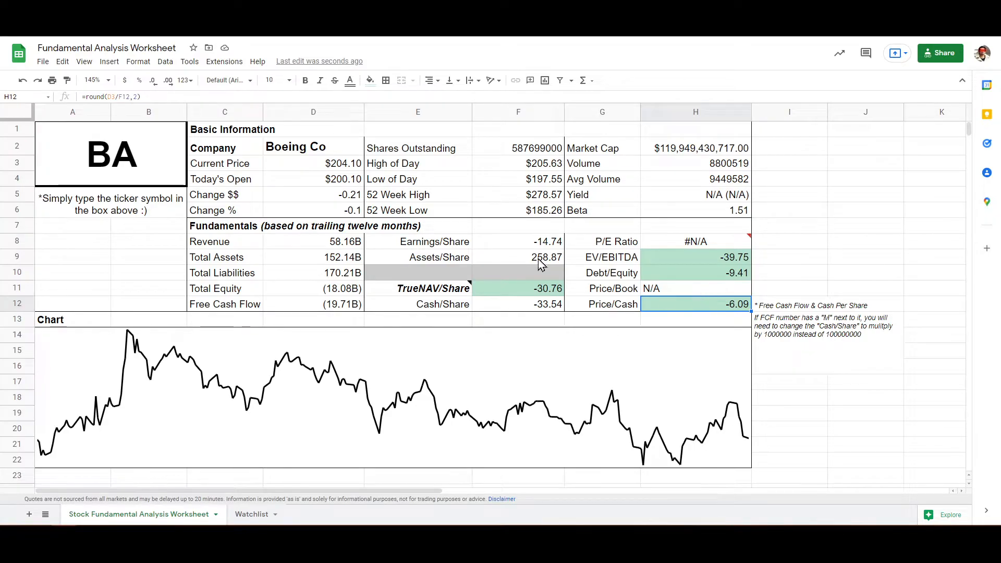
Set the ticker symbol in A1:B4 to AAPL.
left_click(109, 166)
type("AAPL")
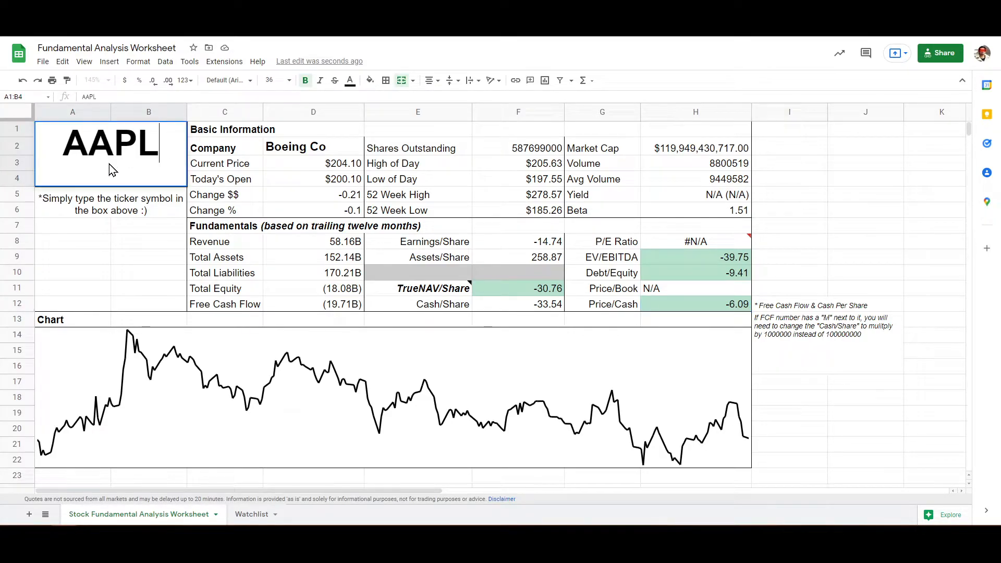
key("Return")
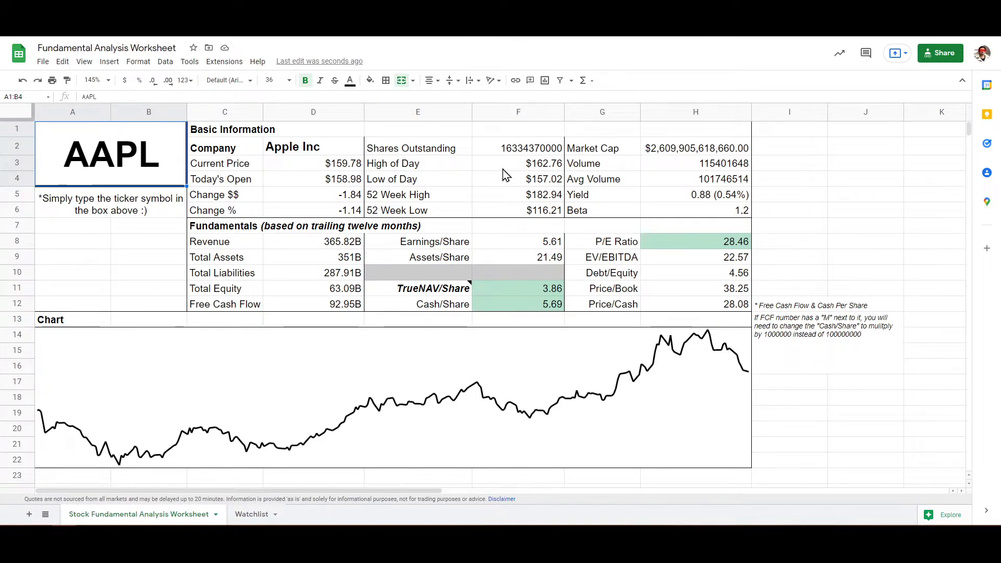
Check Apple's chart in A14:H22 and view the Watchlist sheet, returning to the Stock Fundamental Analysis Worksheet.
left_click(693, 391)
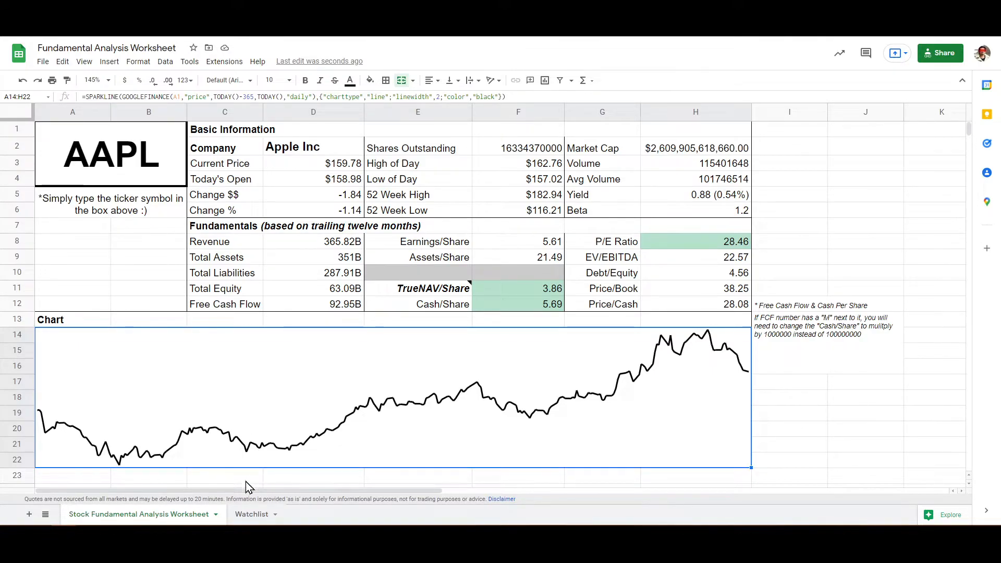
left_click(253, 515)
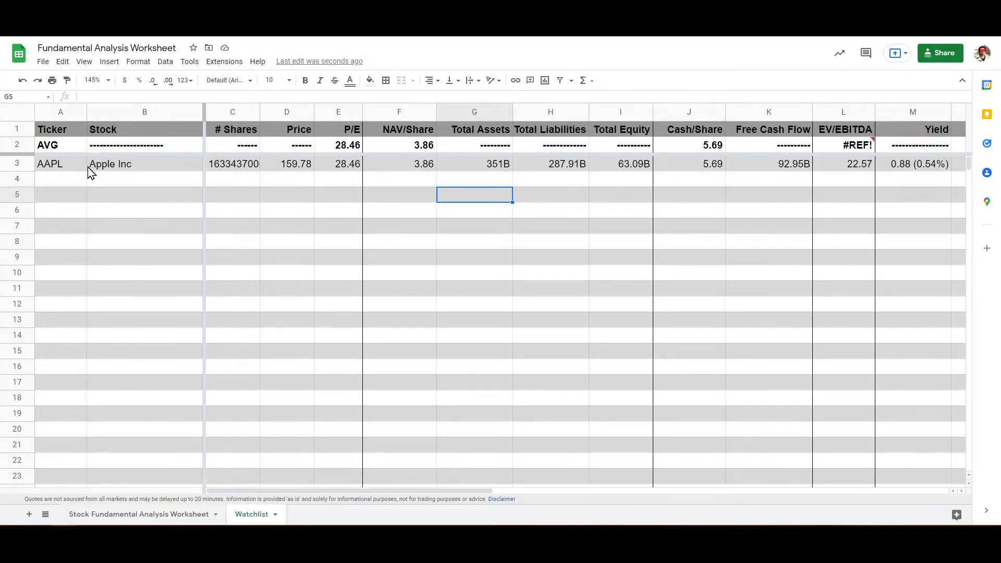
left_click(136, 514)
Replace the ticker symbol in A1:B4 with CSCO.
left_click(109, 154)
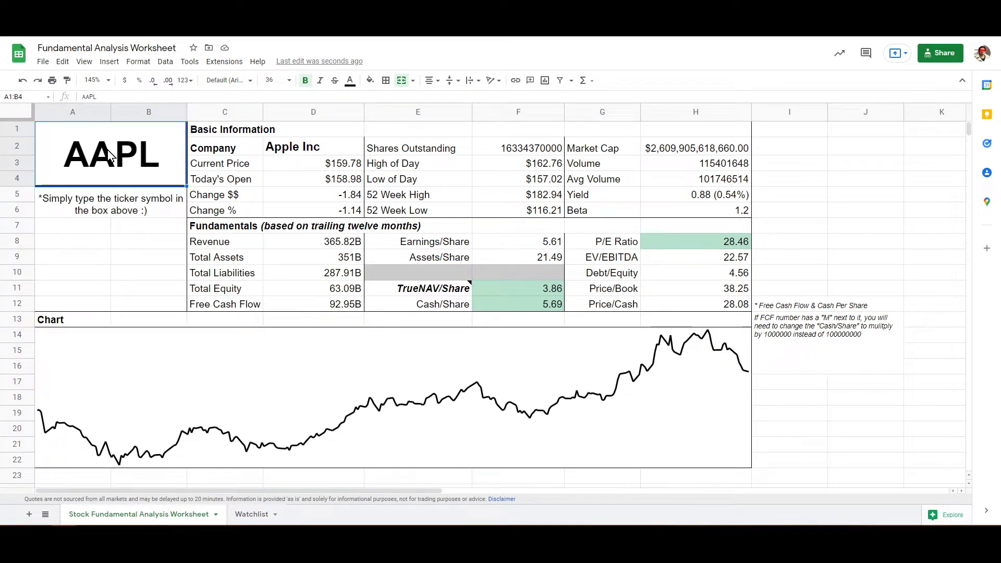
type("CSCO")
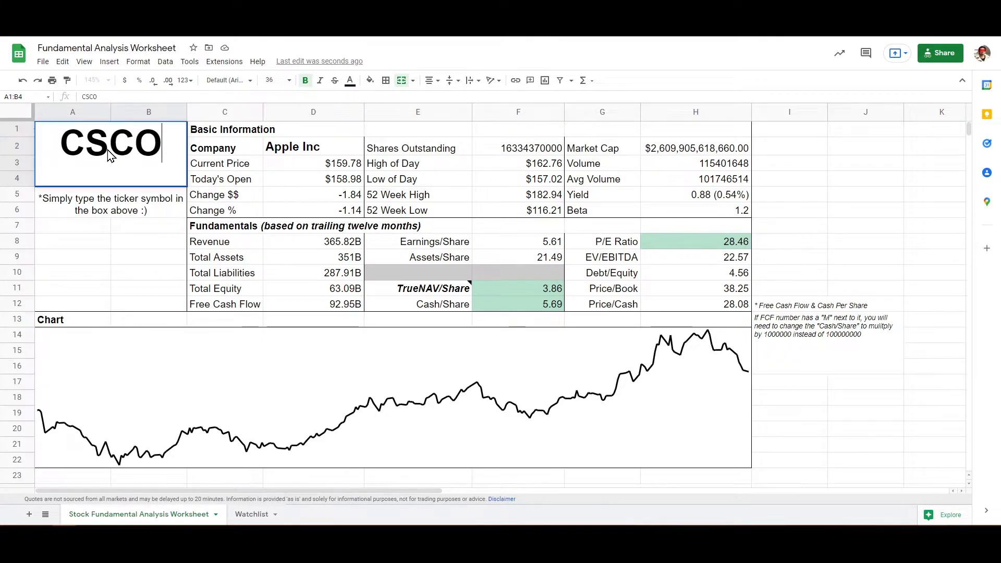
key("Return")
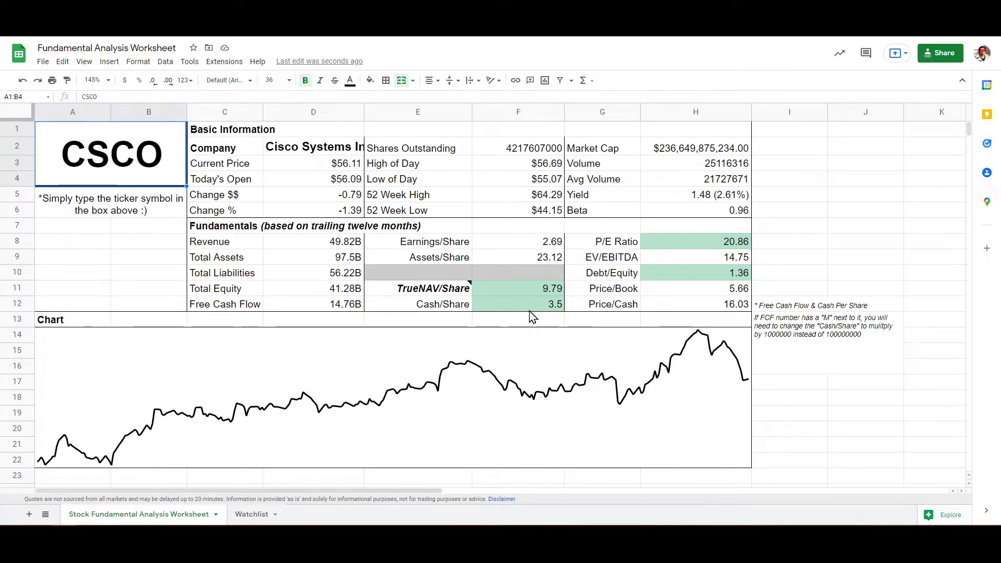
Review Cisco's Cash/Share and Price/Cash in row 12, Price/Book in H11, Debt/Equity in H10 and TrueNAV/Share in E11:F11.
left_click_drag(499, 302, 690, 304)
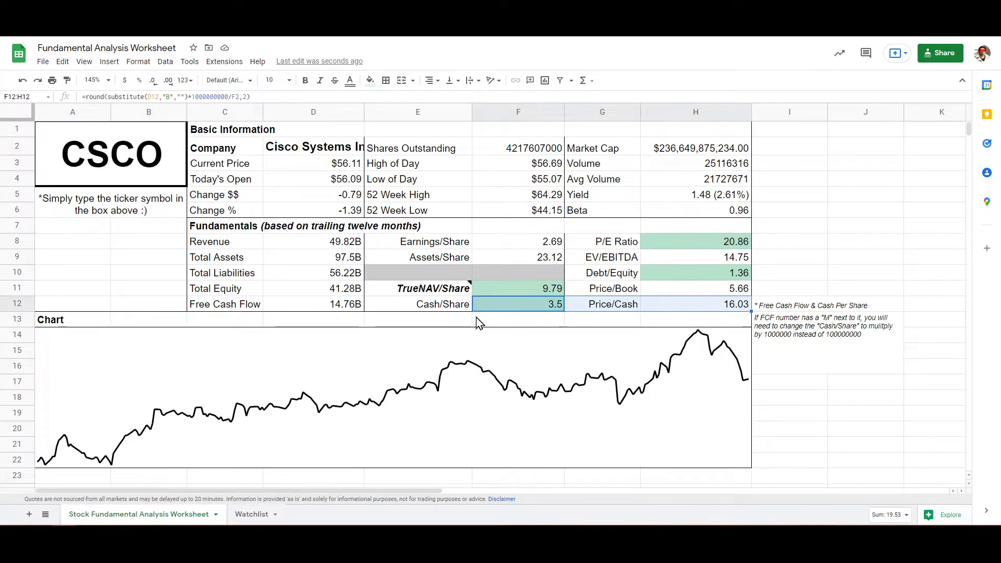
left_click(468, 305)
left_click_drag(399, 307, 686, 301)
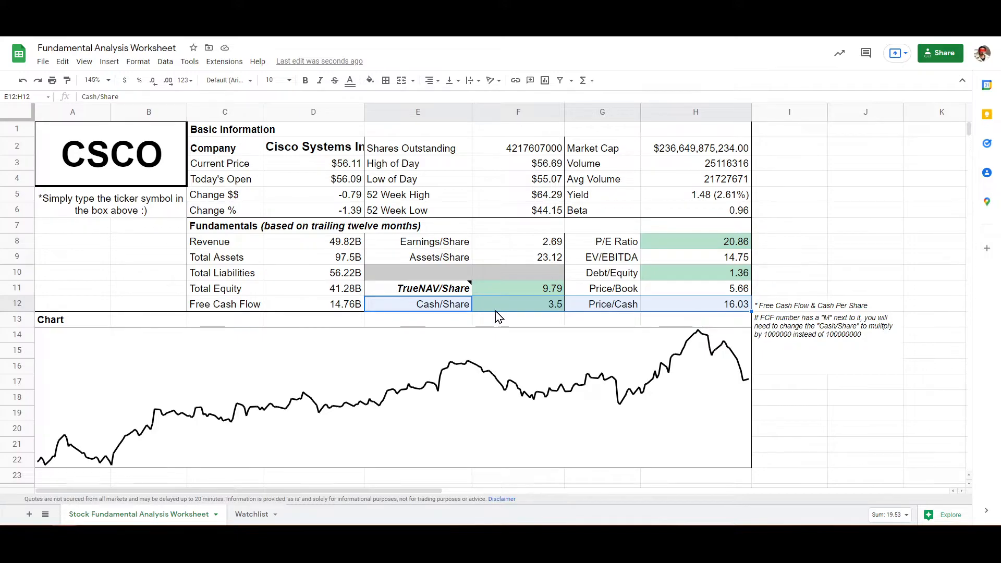
left_click(703, 295)
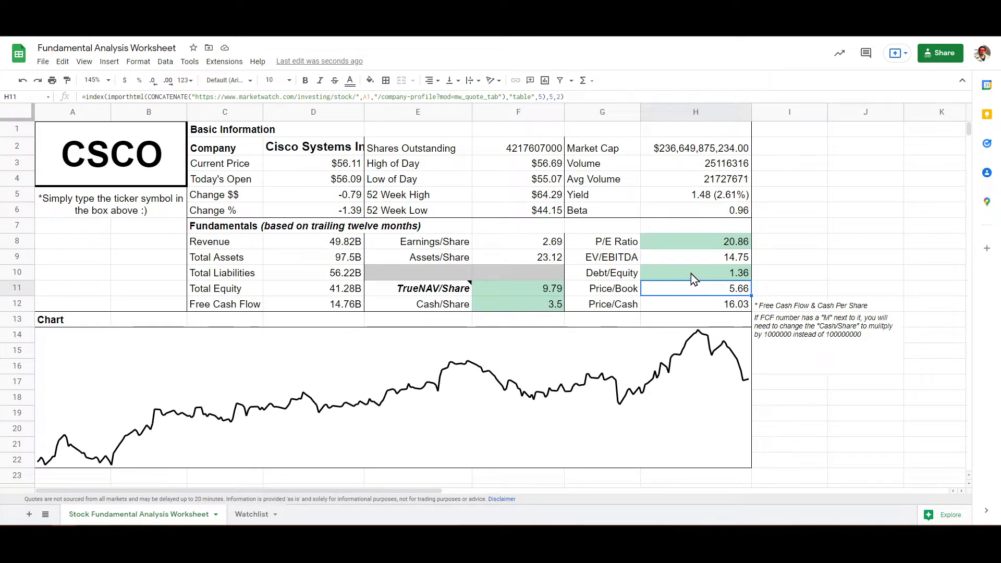
left_click(691, 274)
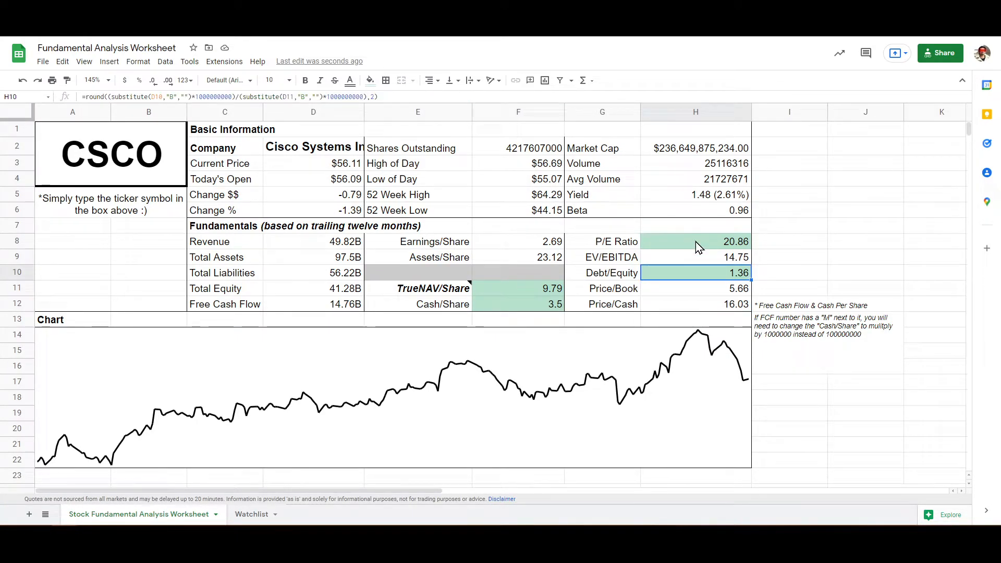
left_click_drag(430, 290, 542, 290)
left_click(542, 290)
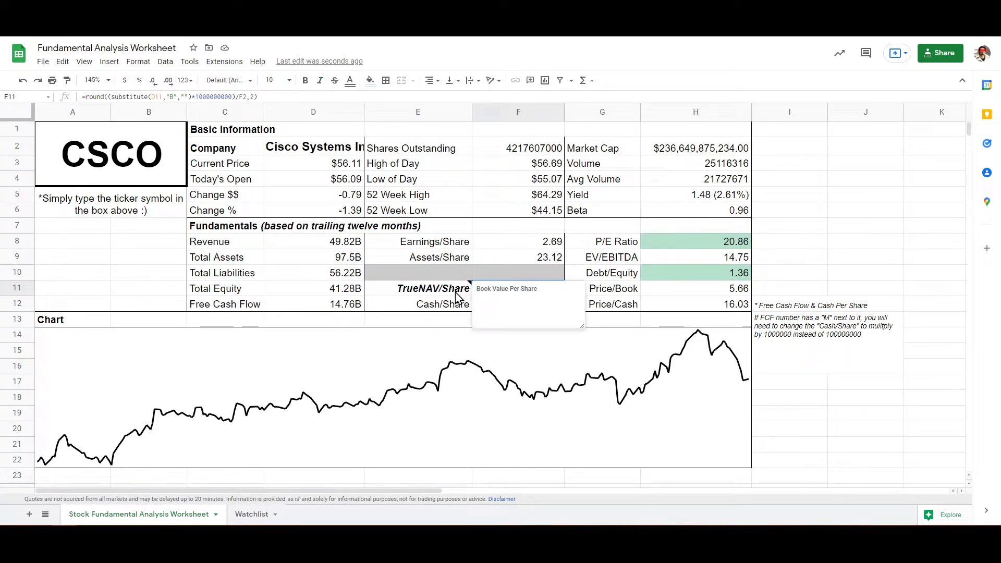
left_click(428, 294)
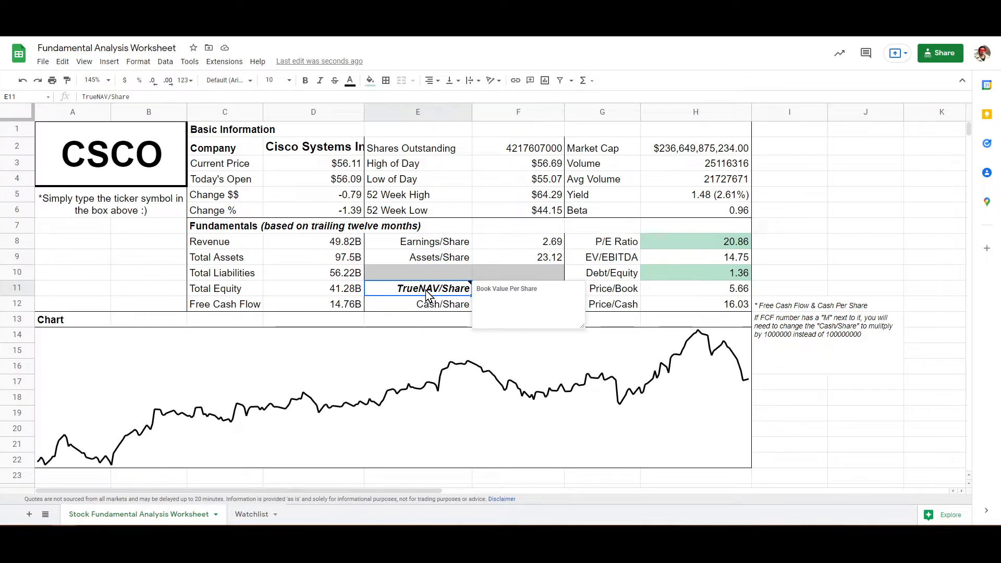
left_click(88, 158)
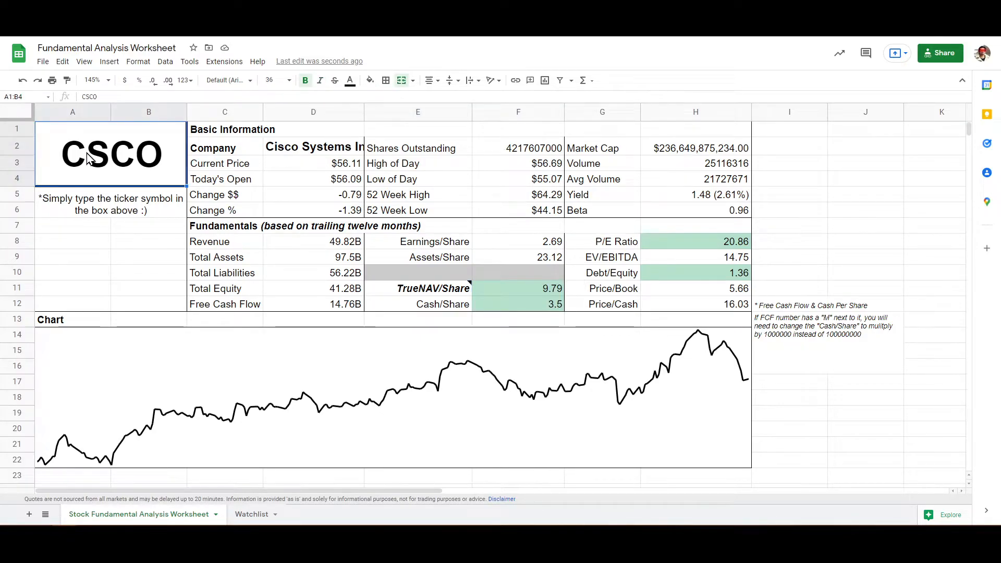
type("AAP")
key("BackSpace")
key("BackSpace")
key("BackSpace")
type("CSCP")
key("Return")
left_click(88, 154)
type("CSCO")
key("Return")
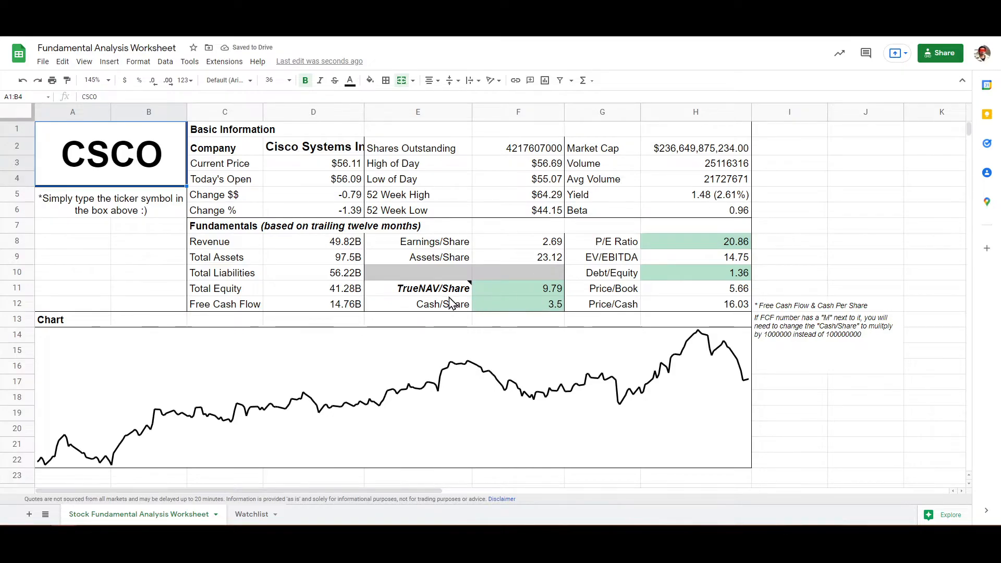
Examine Cisco's TrueNAV/Share formula in F11 and the note on E11, and compare them with Price/Book in H11.
left_click(417, 291)
left_click(470, 333)
left_click(510, 274)
left_click(514, 293)
mouse_move(473, 290)
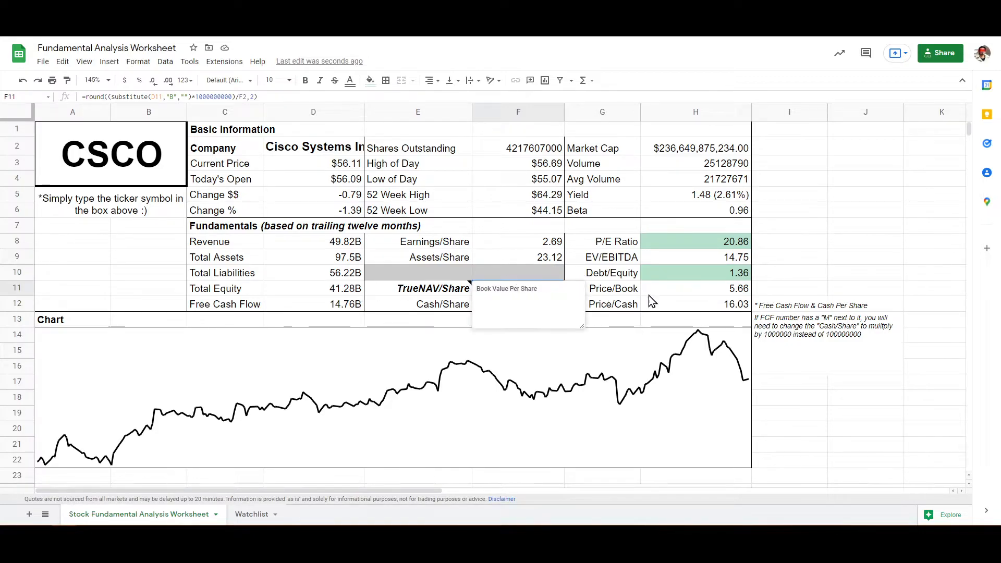
left_click(417, 296)
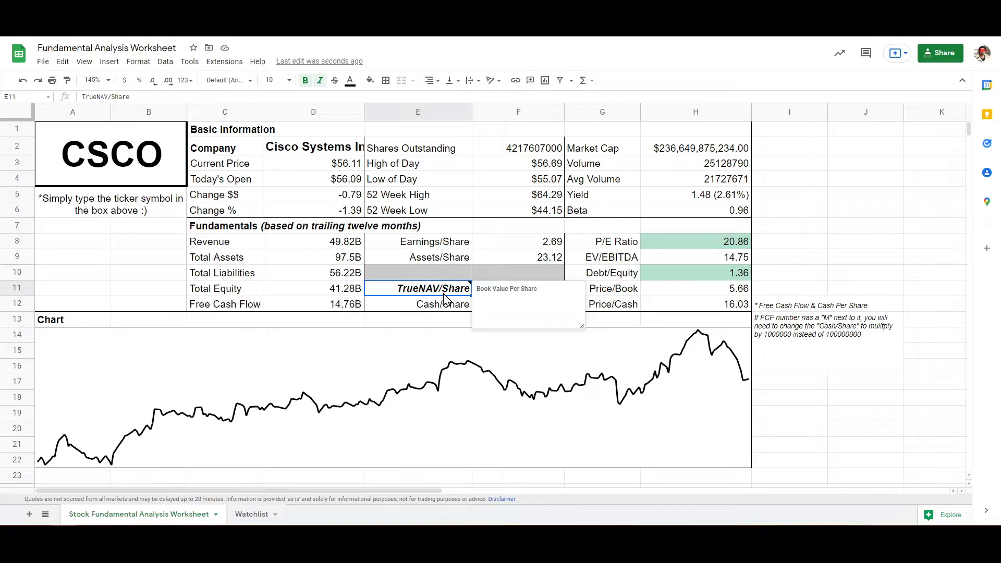
left_click(724, 292)
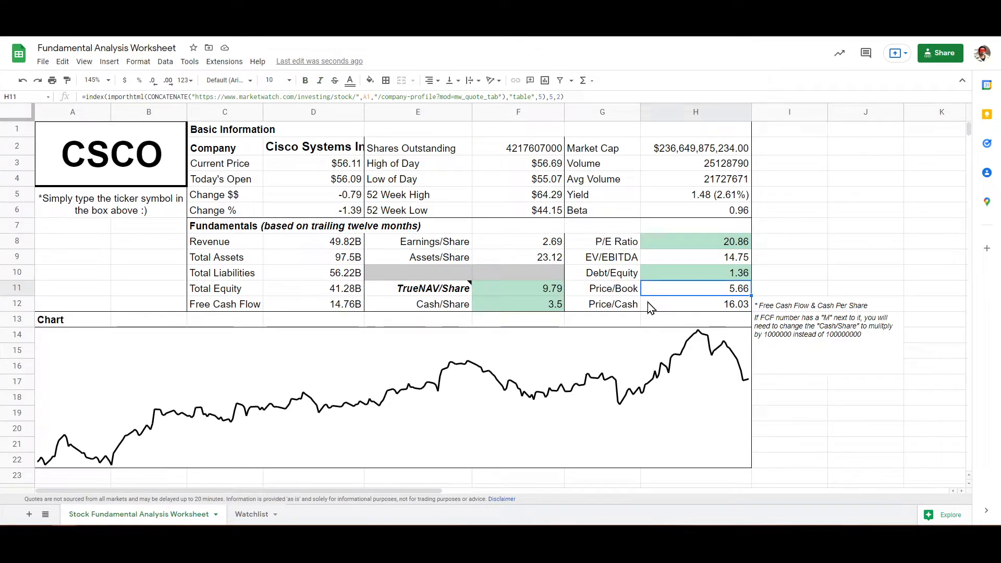
mouse_move(420, 290)
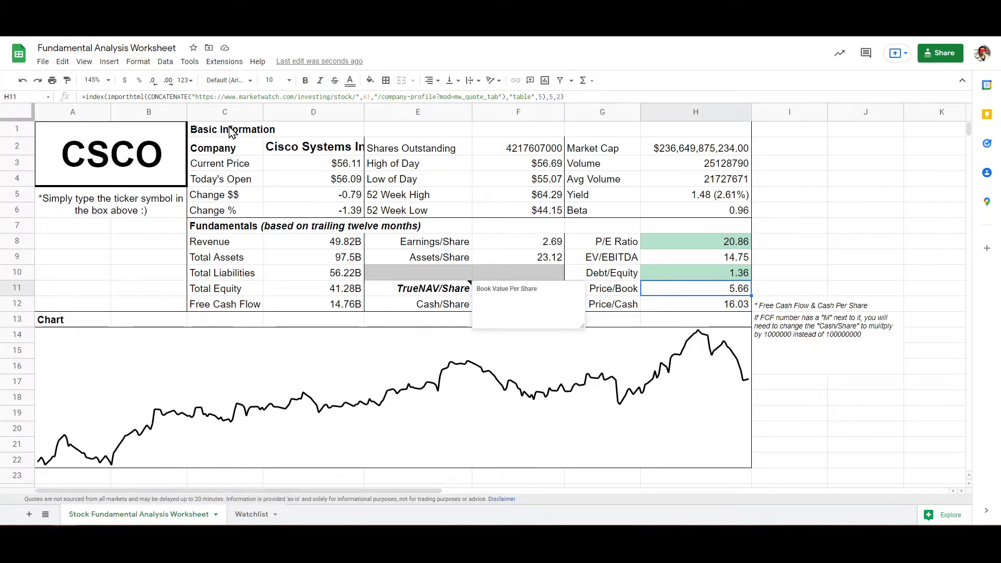
Review Cisco's TrueNAV/Share label and value in E11:F11 alongside the Cash/Share label in E12.
left_click(423, 287)
left_click(441, 308)
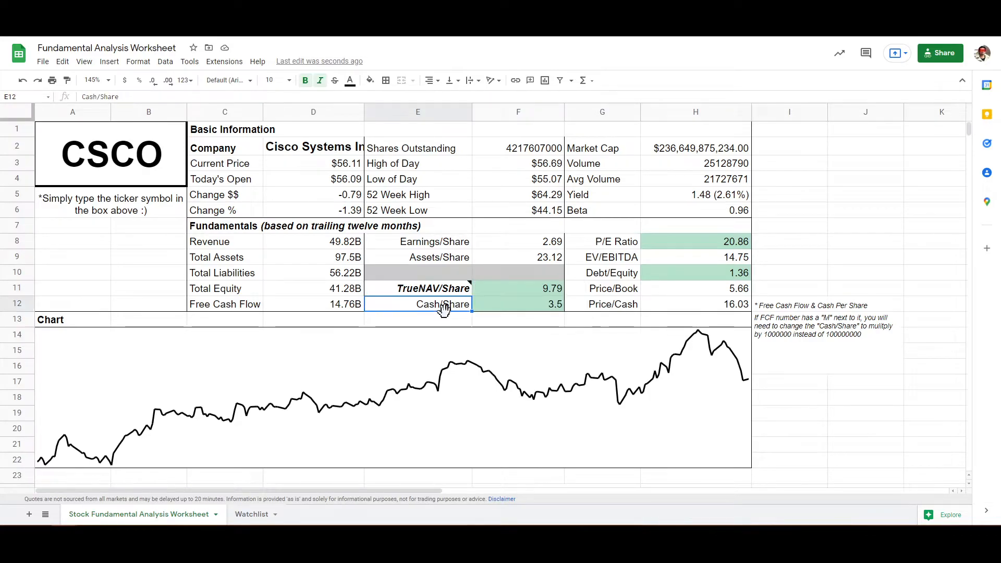
left_click(512, 288)
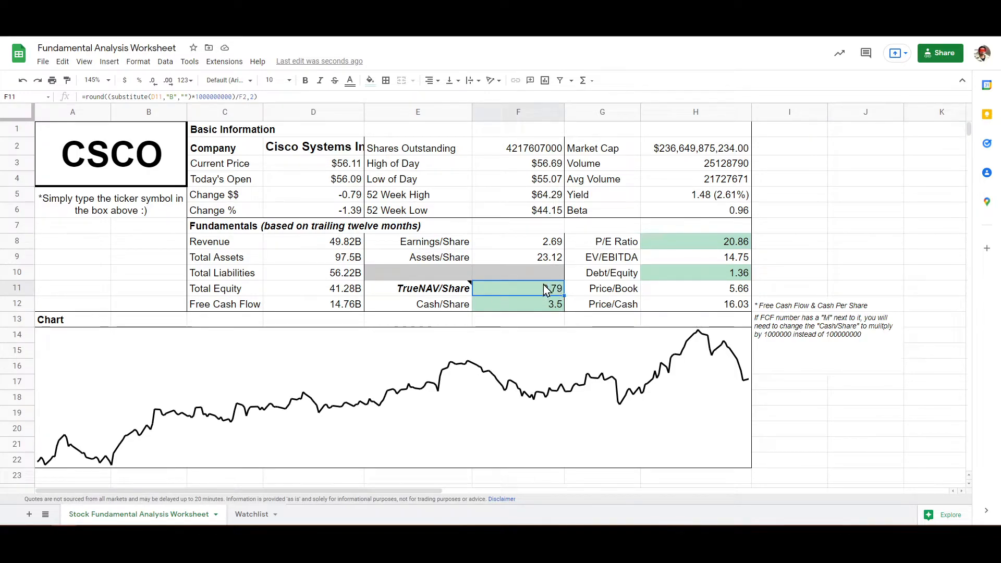
left_click(448, 298)
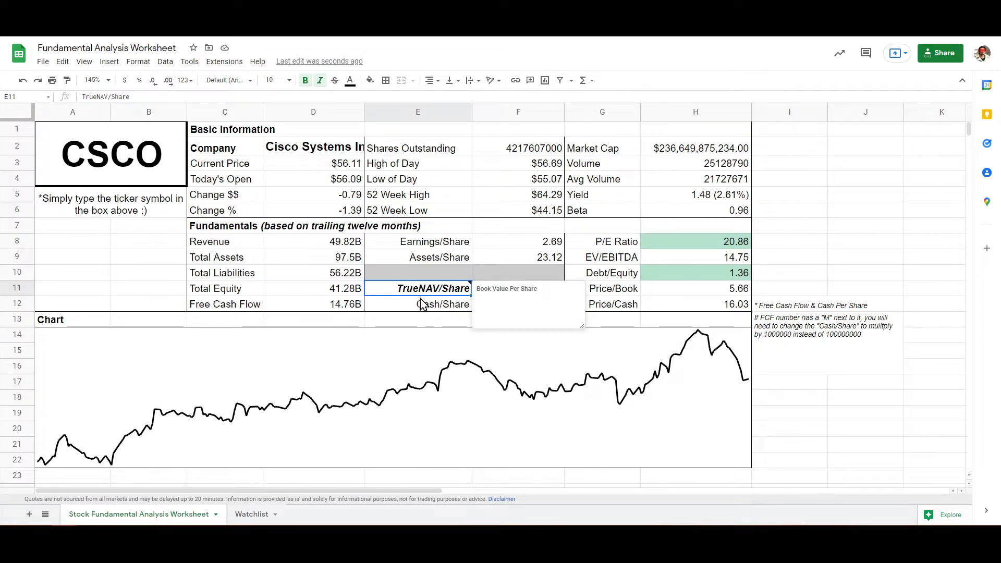
left_click(492, 291)
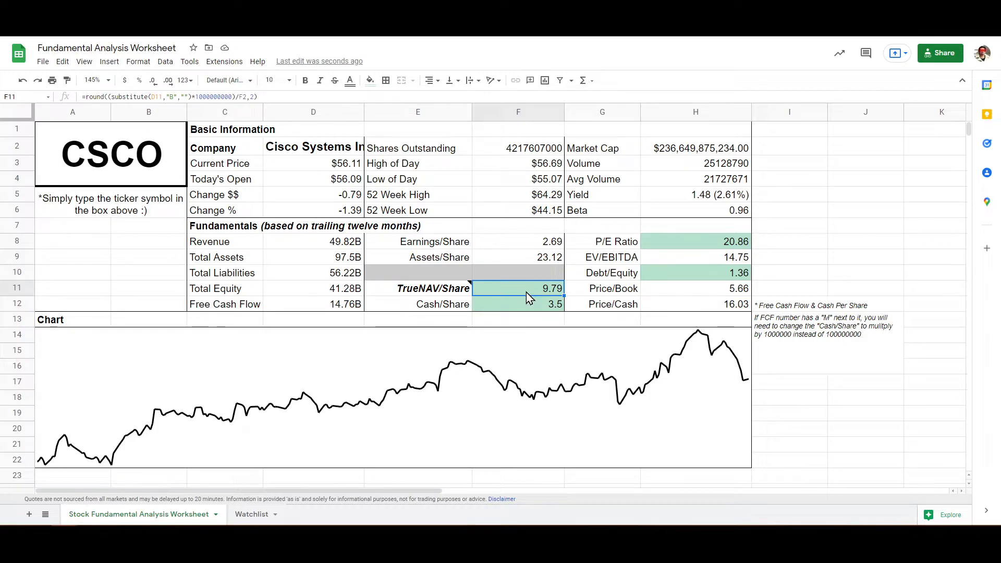
left_click_drag(448, 295, 508, 294)
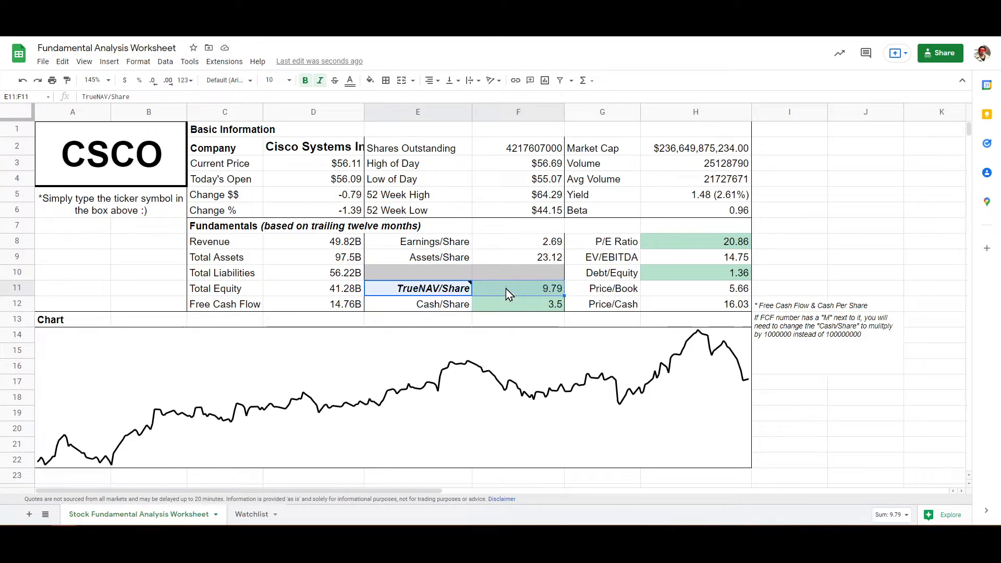
mouse_move(472, 290)
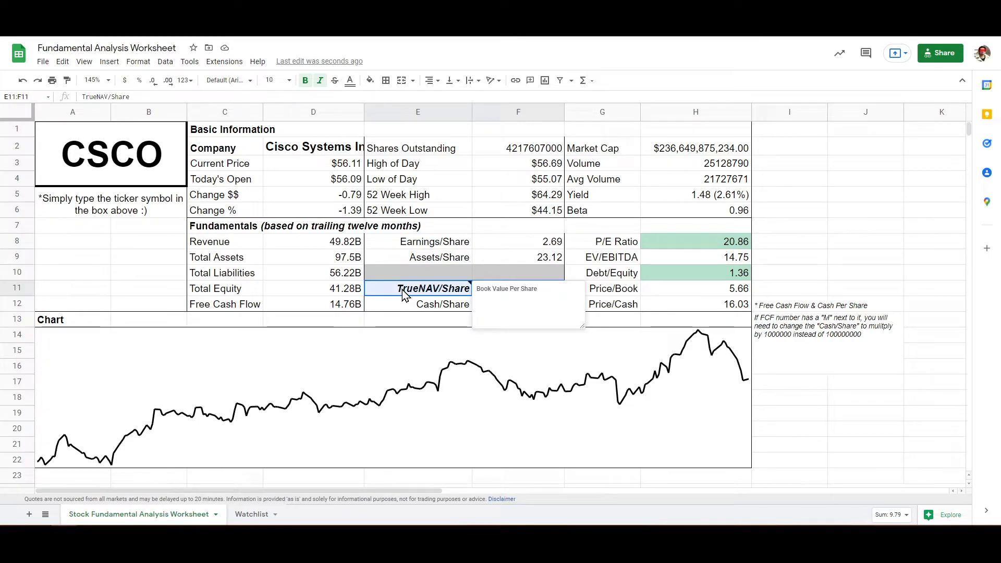
left_click(422, 303)
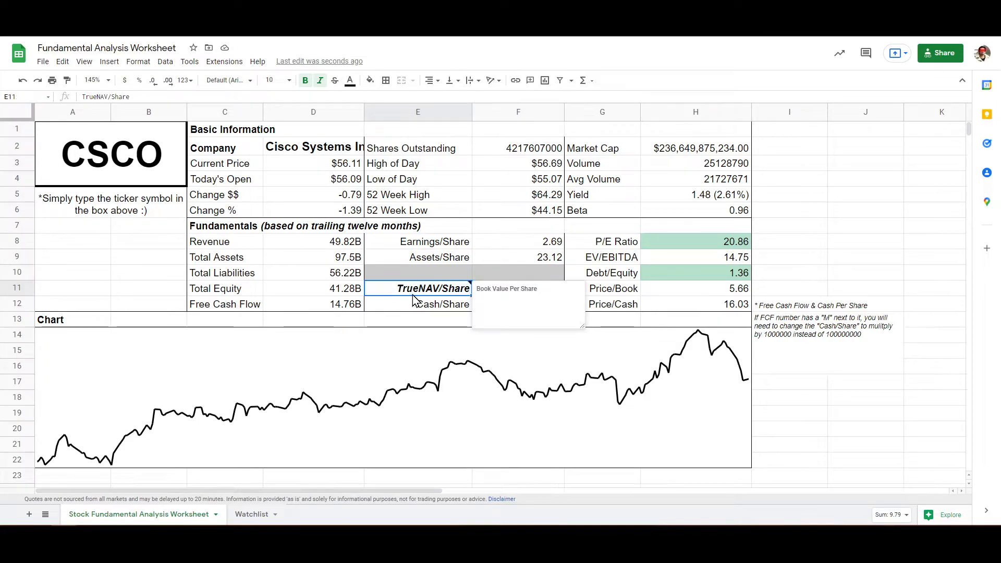
left_click_drag(398, 290, 412, 307)
left_click(433, 288)
left_click(489, 244)
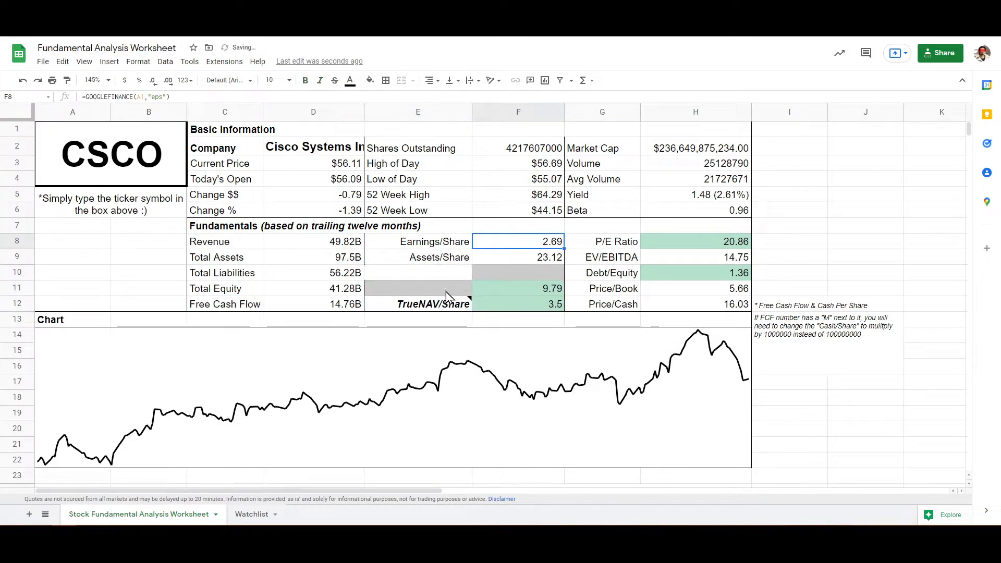
key("ctrl+z")
key("ctrl+z")
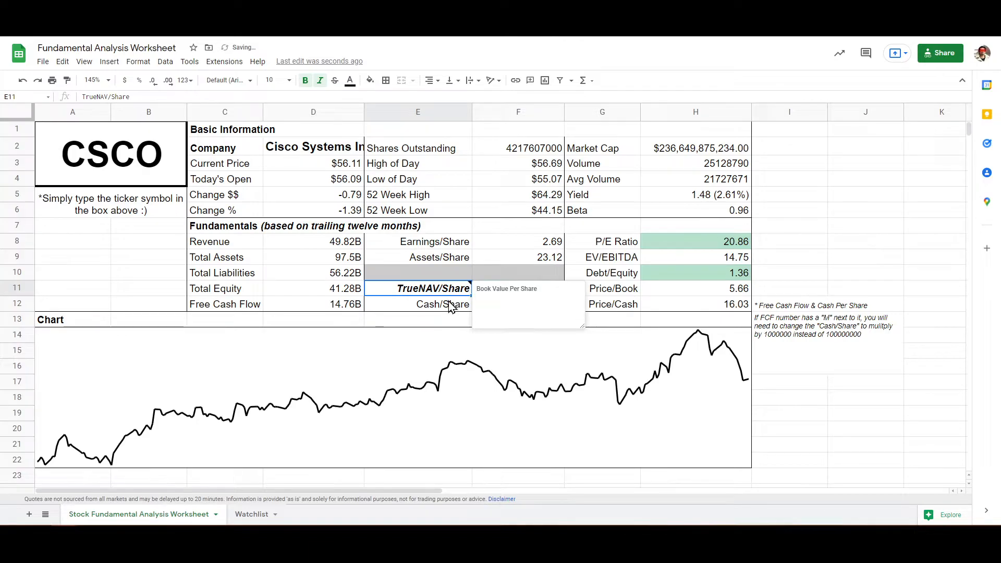
Check Cisco's Earnings/Share in F8 and Assets/Share in F9 against TrueNAV/Share in E11:F11, then return to the ticker cell.
left_click(526, 246)
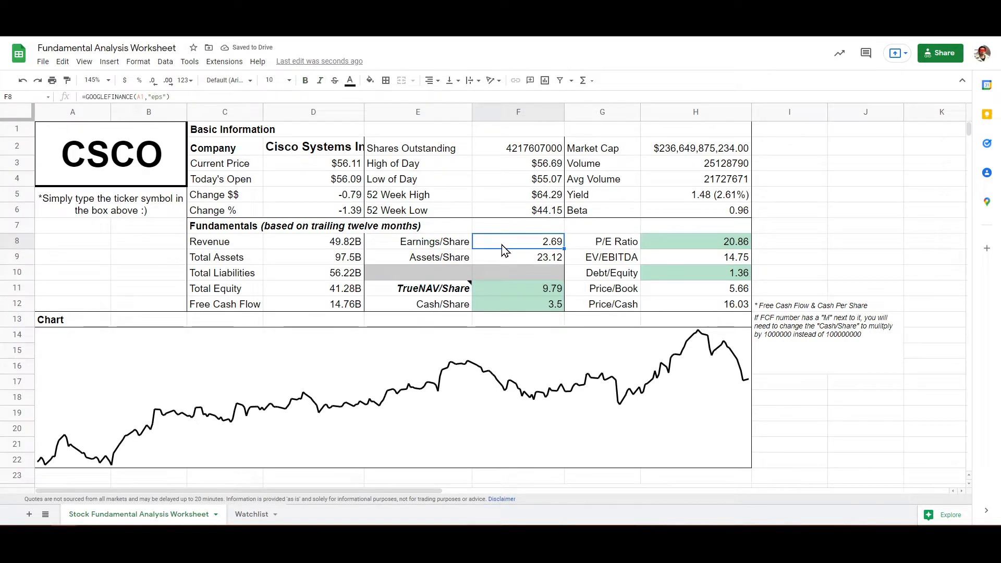
mouse_move(423, 292)
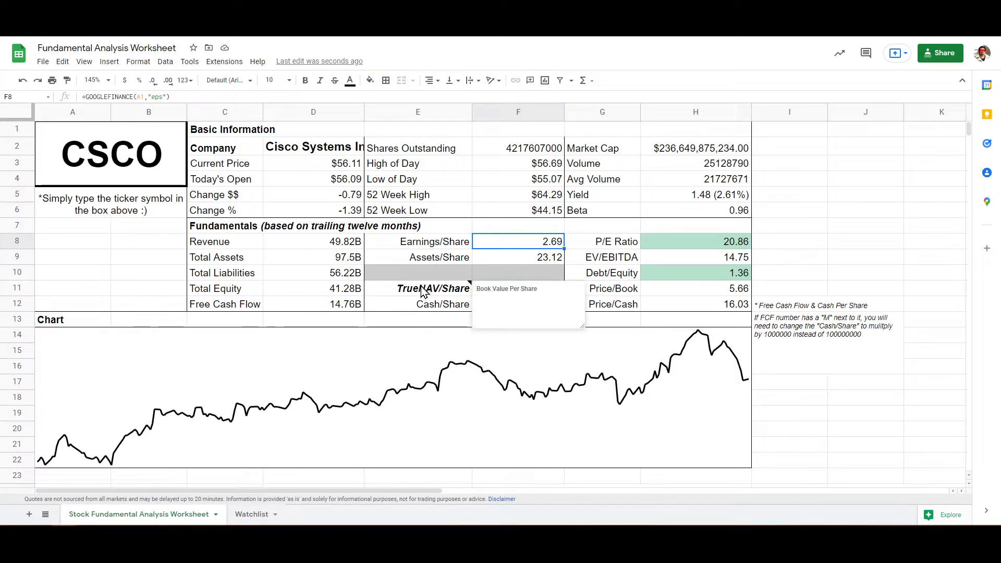
left_click(503, 255)
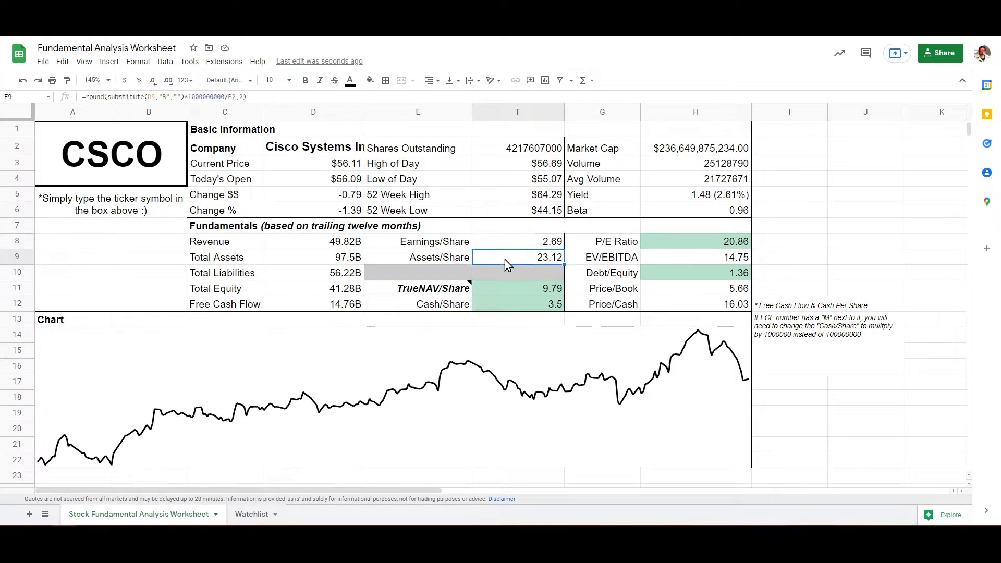
left_click(553, 286)
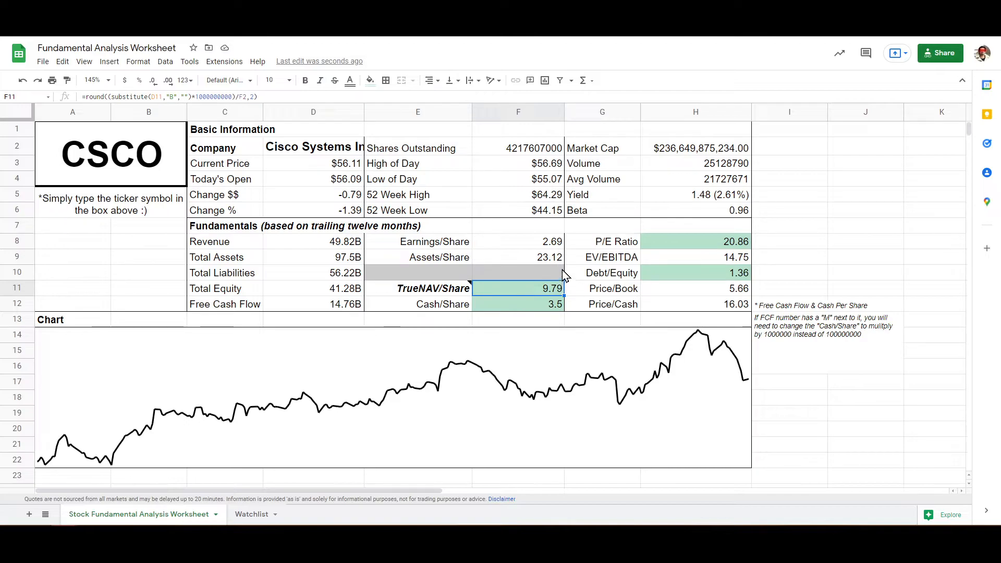
left_click_drag(414, 291, 531, 290)
left_click(528, 289)
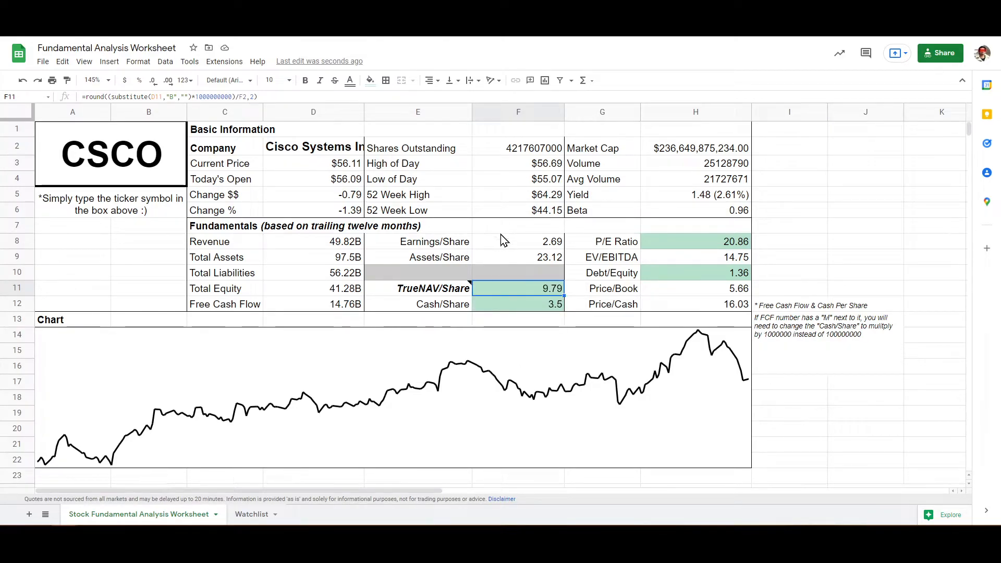
left_click_drag(401, 292, 524, 291)
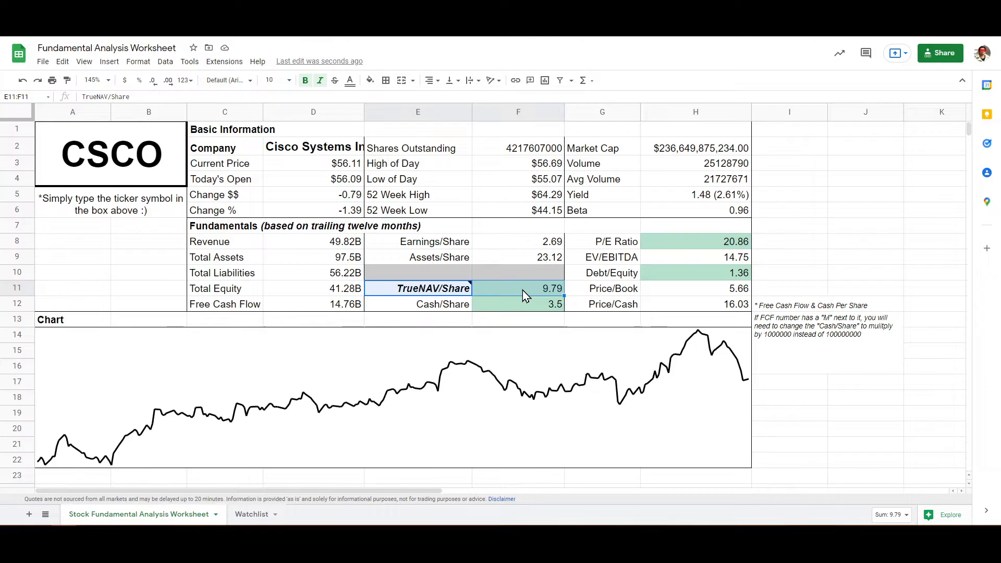
mouse_move(415, 291)
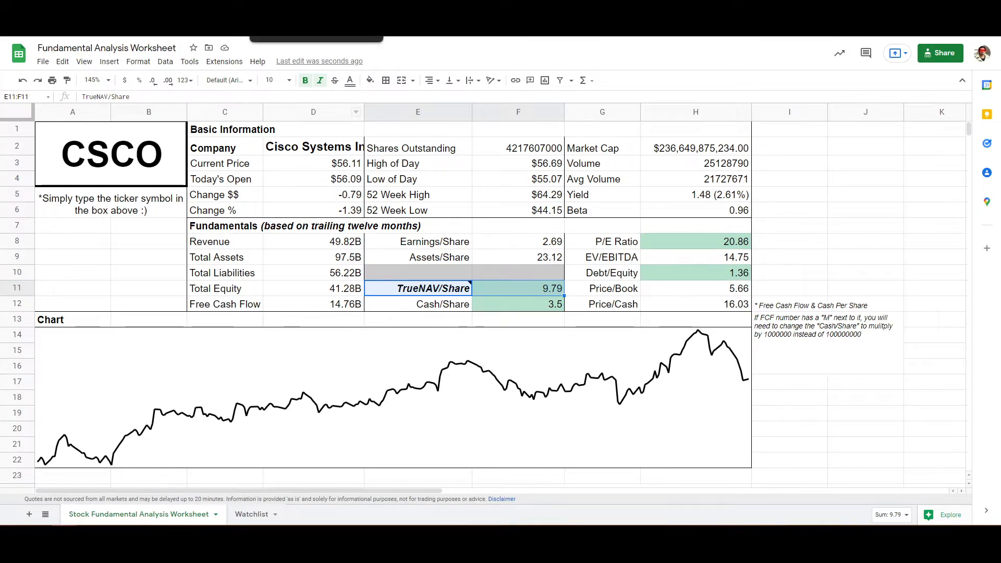
left_click(125, 152)
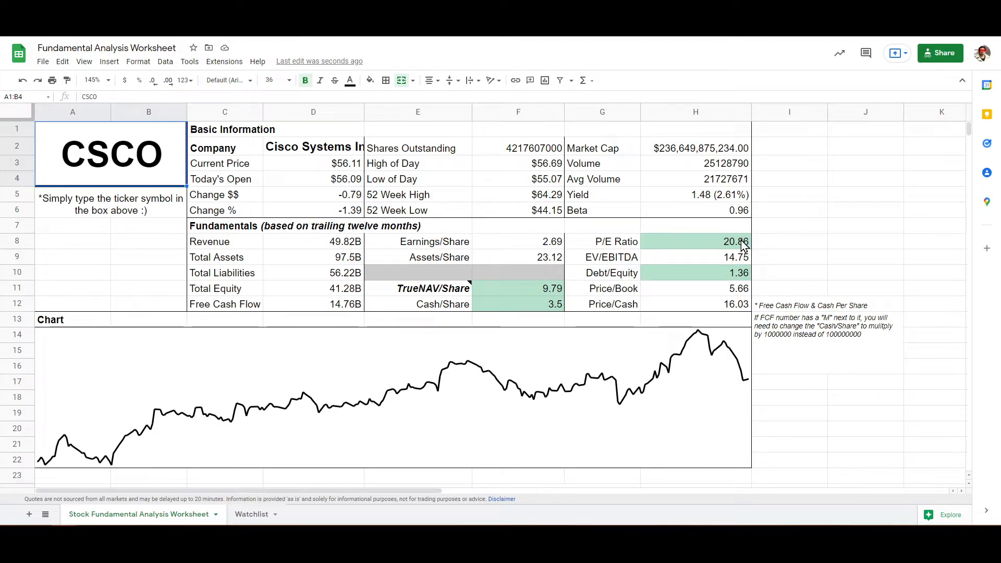
Add the ticker CSCO in cell A4 of the Watchlist sheet, below AAPL.
left_click(254, 522)
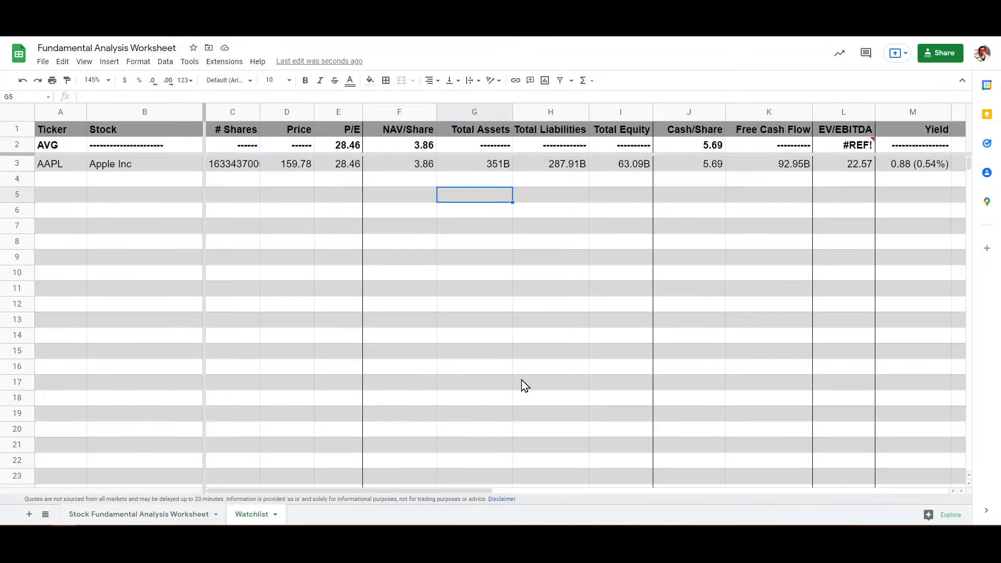
left_click(176, 162)
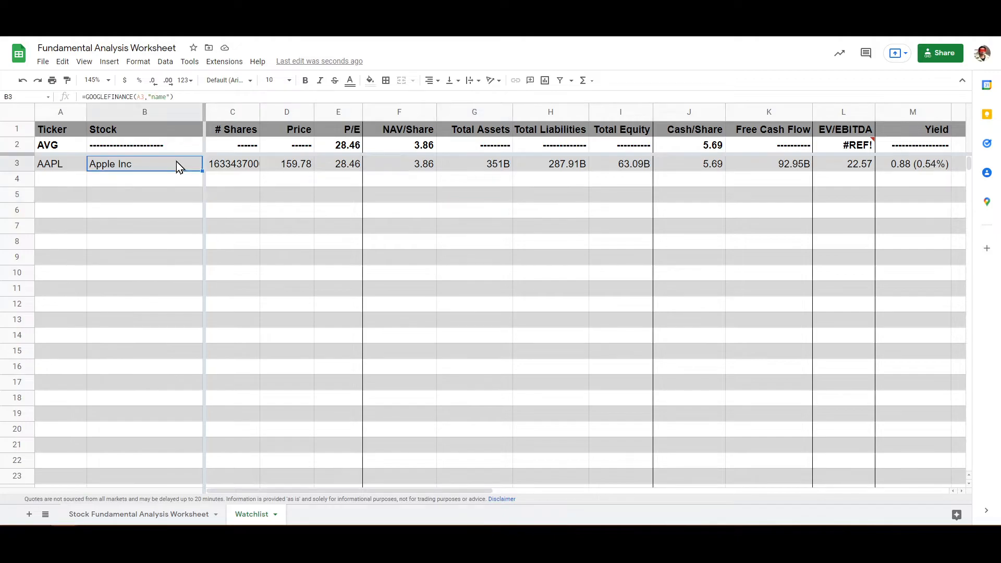
left_click(41, 177)
type("CSCO")
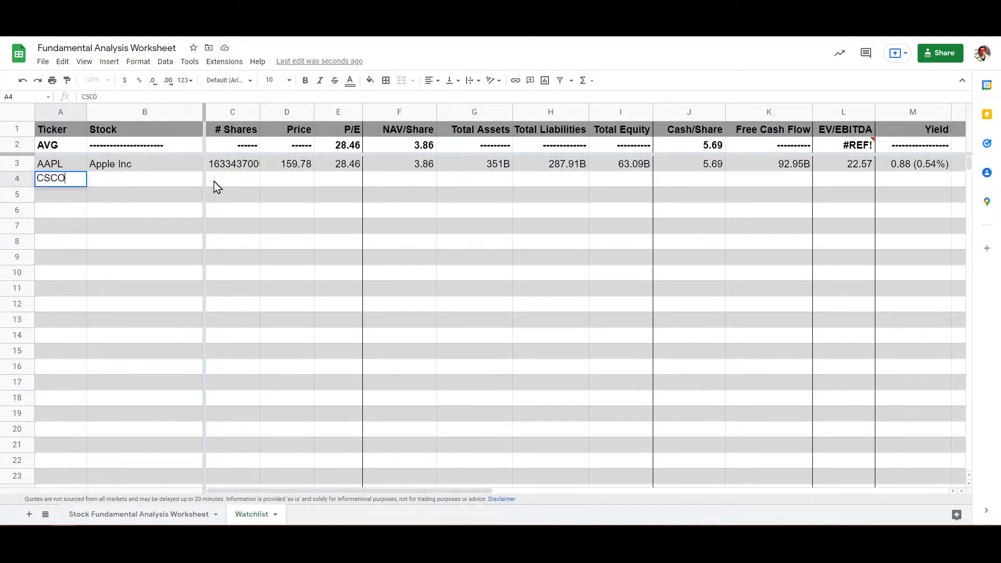
key("Return")
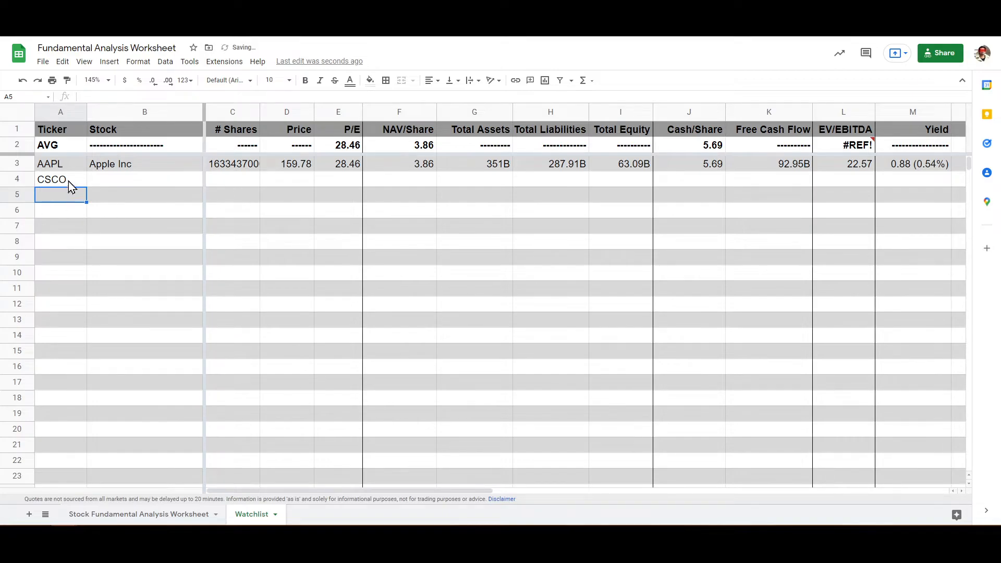
Fill the AAPL row's formulas in B3:M3 down to row 4 for CSCO.
left_click(158, 167)
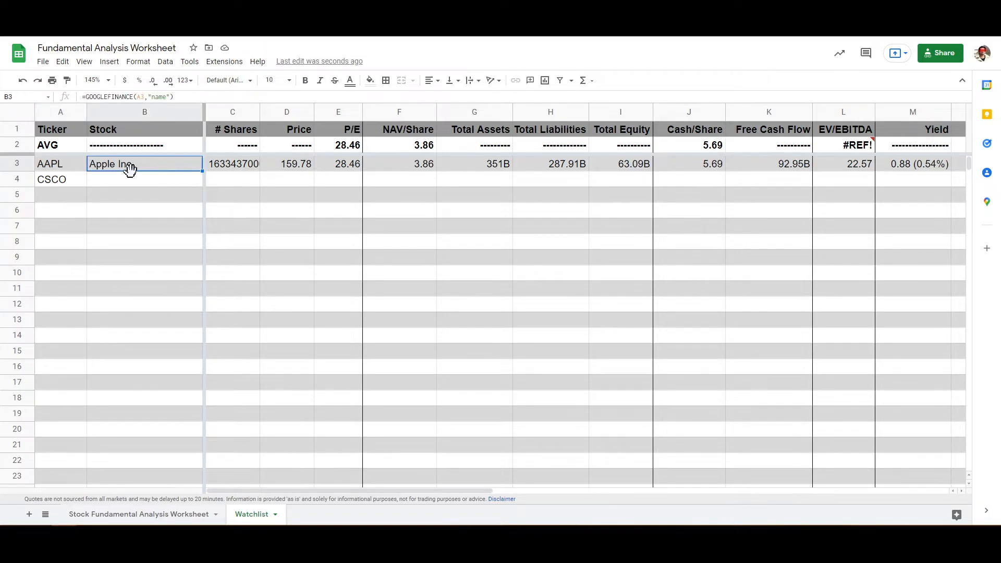
left_click(130, 211)
left_click(136, 165)
left_click_drag(249, 167, 914, 169)
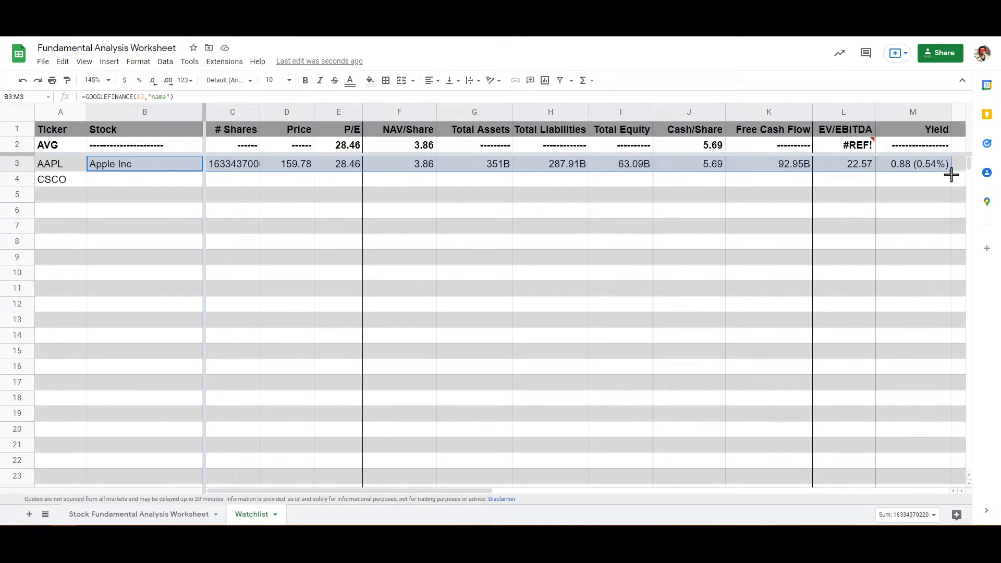
left_click_drag(951, 181, 951, 181)
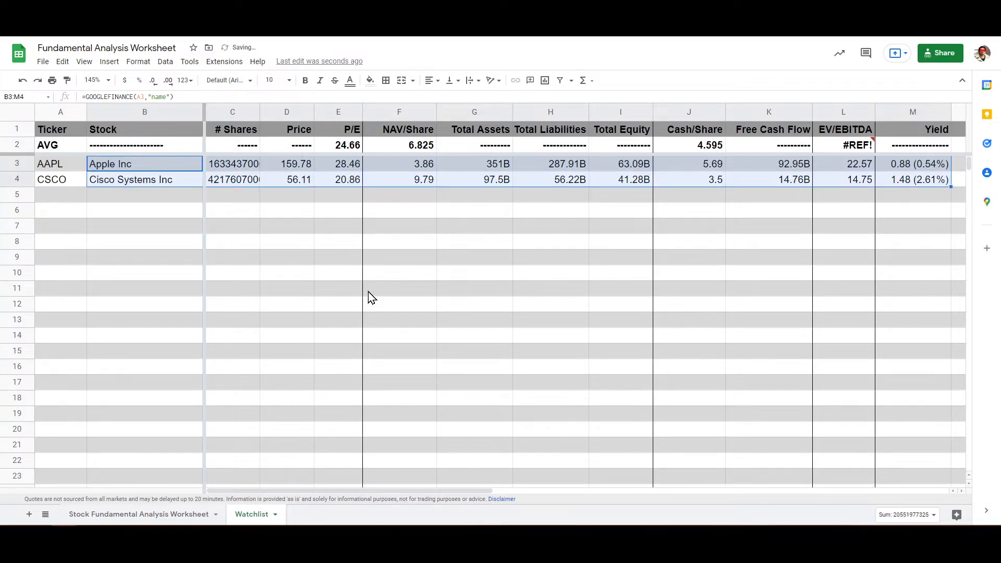
Review the AVG row's formulas in row 2 for P/E, NAV/Share, Cash/Share and EV/EBITDA.
left_click(134, 195)
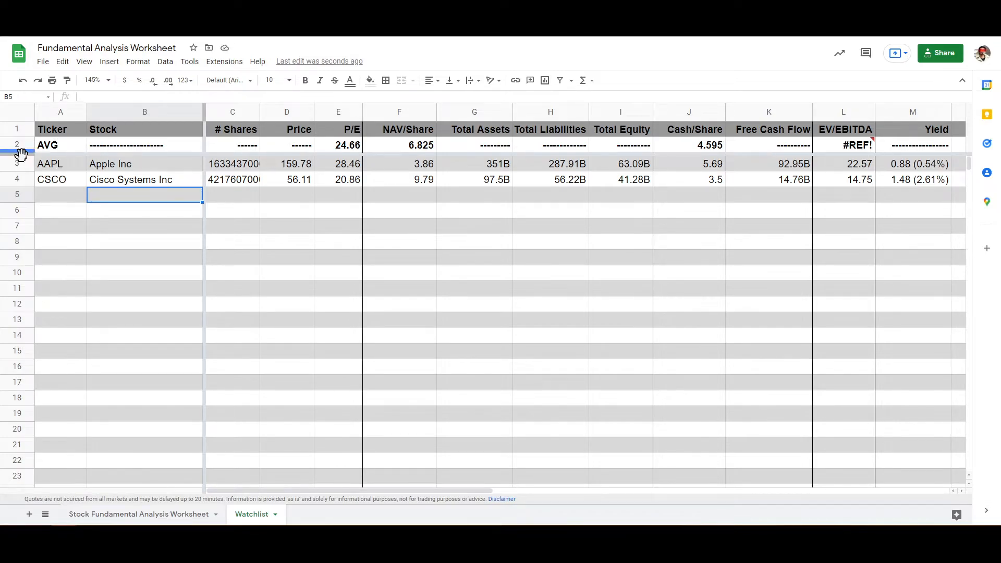
left_click(51, 148)
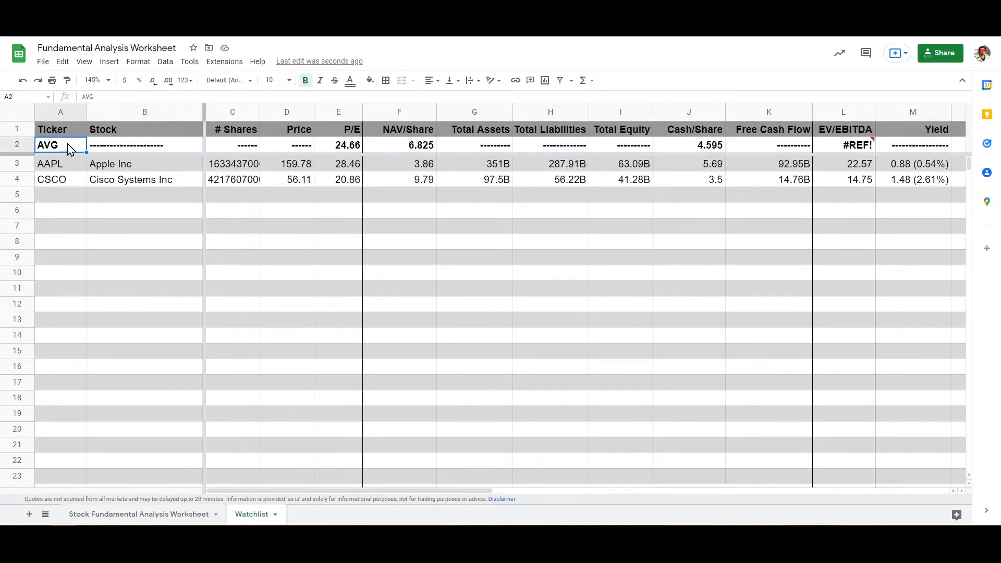
left_click(348, 149)
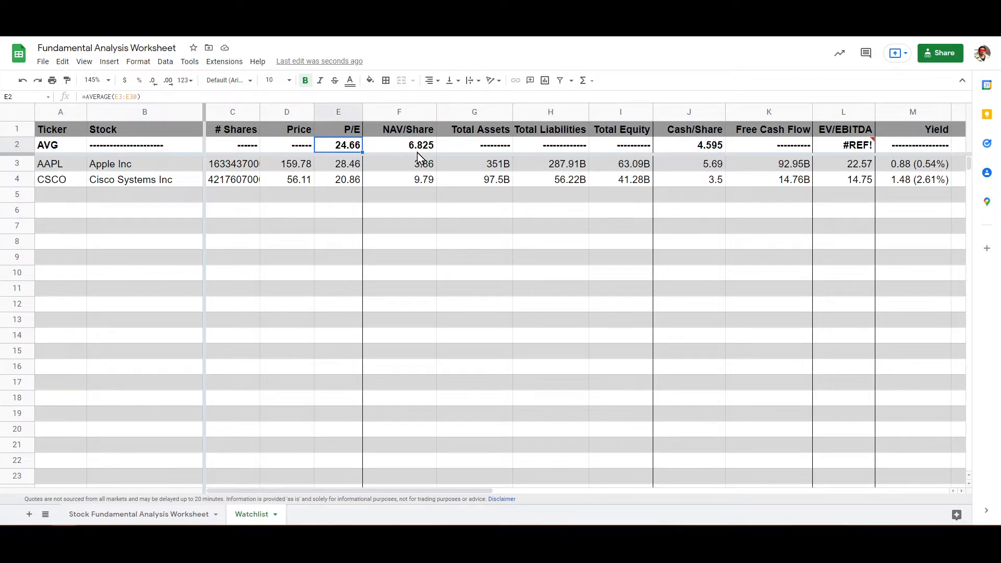
left_click(417, 151)
left_click(719, 151)
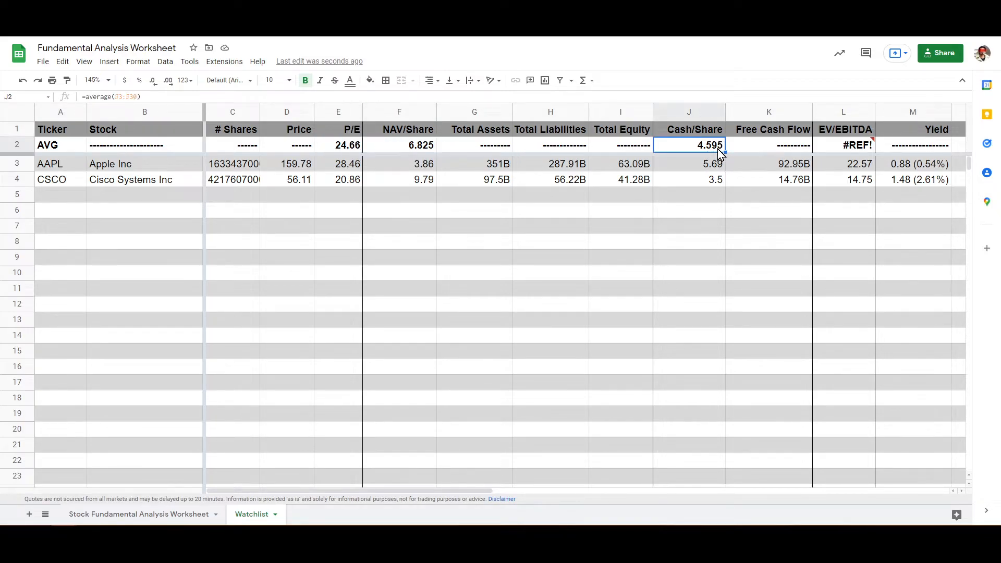
left_click(854, 150)
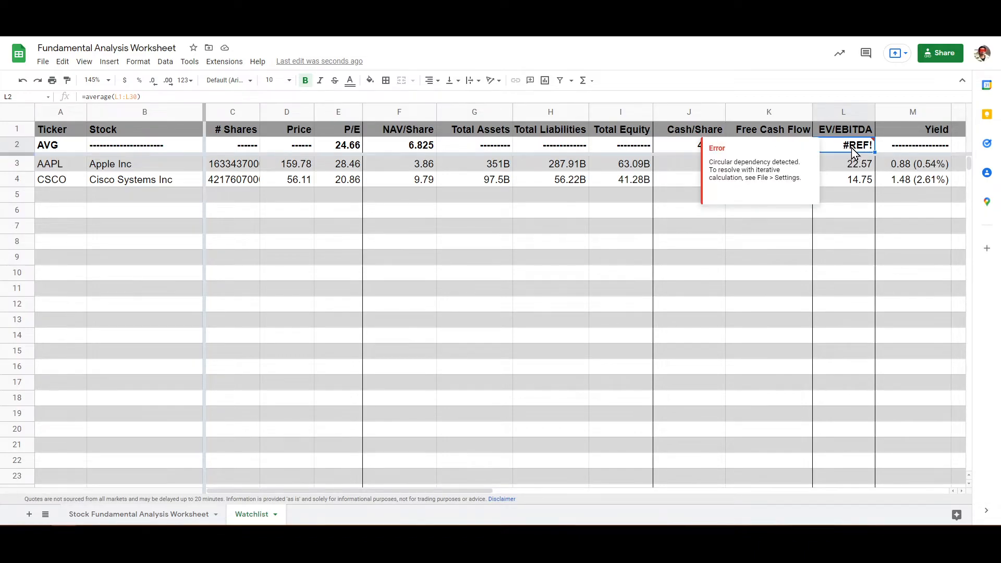
left_click(356, 148)
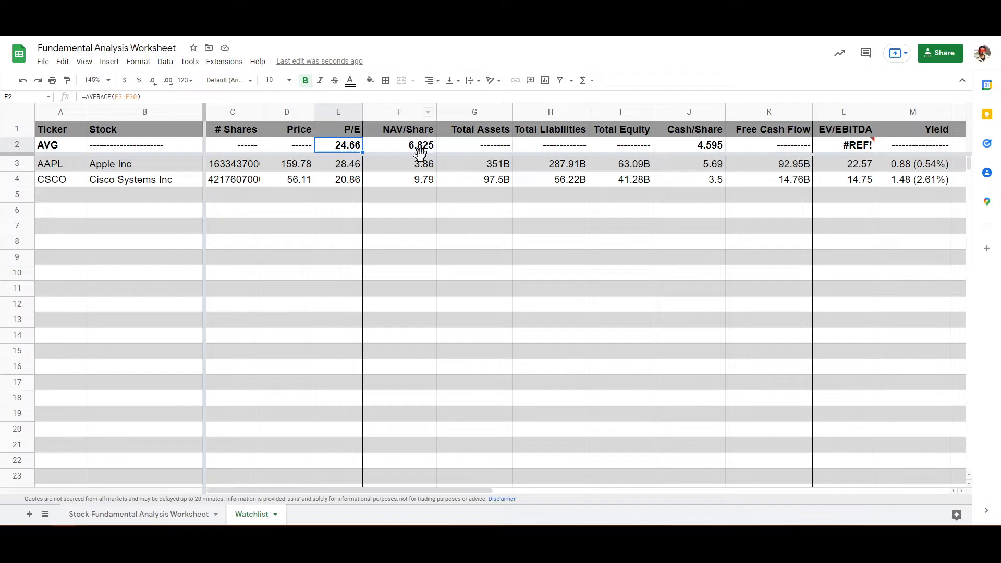
left_click_drag(423, 180, 423, 149)
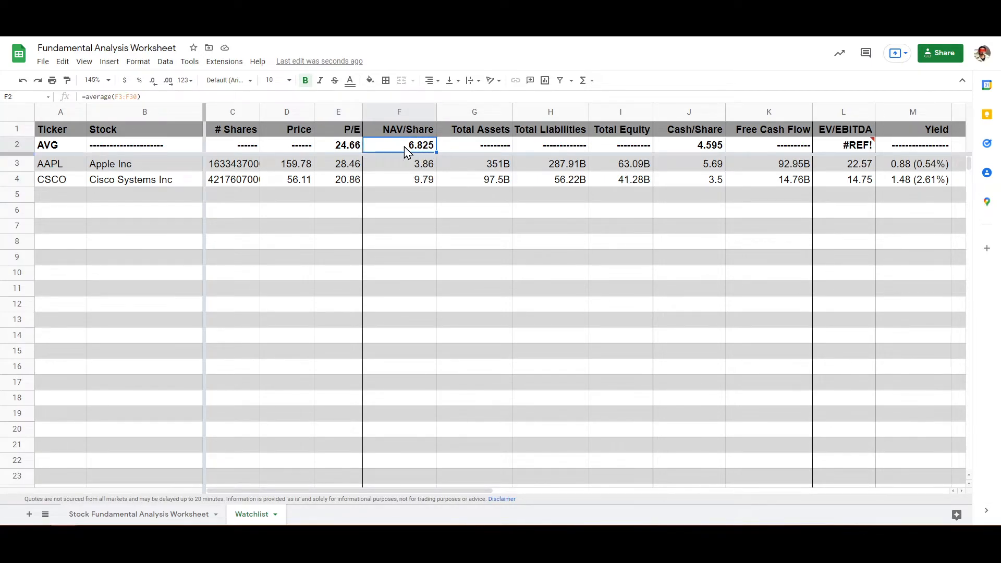
Compare the AAPL and CSCO Cash/Share values with the average in J2:J4.
left_click_drag(702, 185, 705, 152)
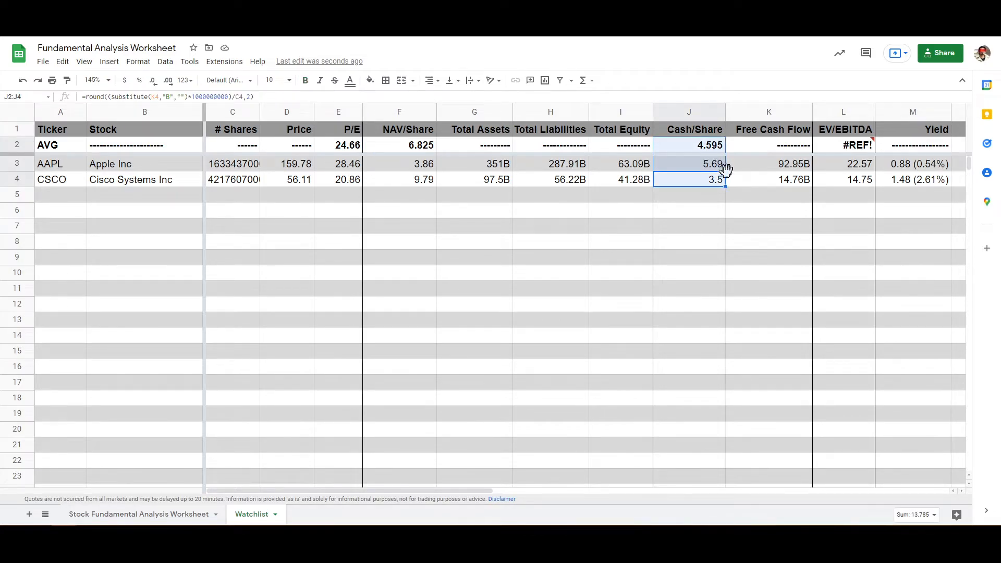
left_click(708, 149)
left_click_drag(706, 183, 705, 154)
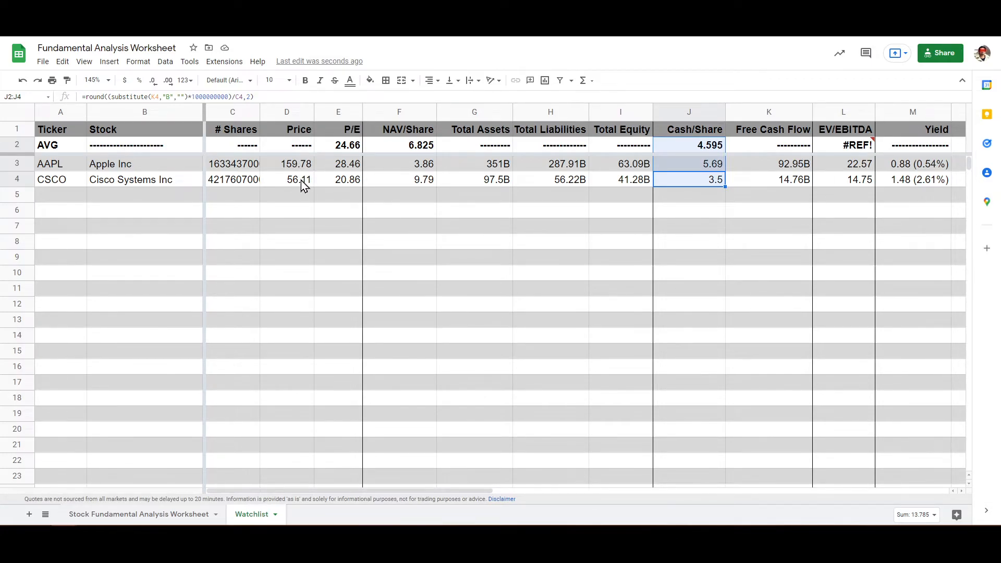
Change the ticker on the Stock Fundamental Analysis Worksheet sheet to T.
left_click(121, 514)
double_click(167, 155)
left_click_drag(172, 156, 1, 133)
type("t")
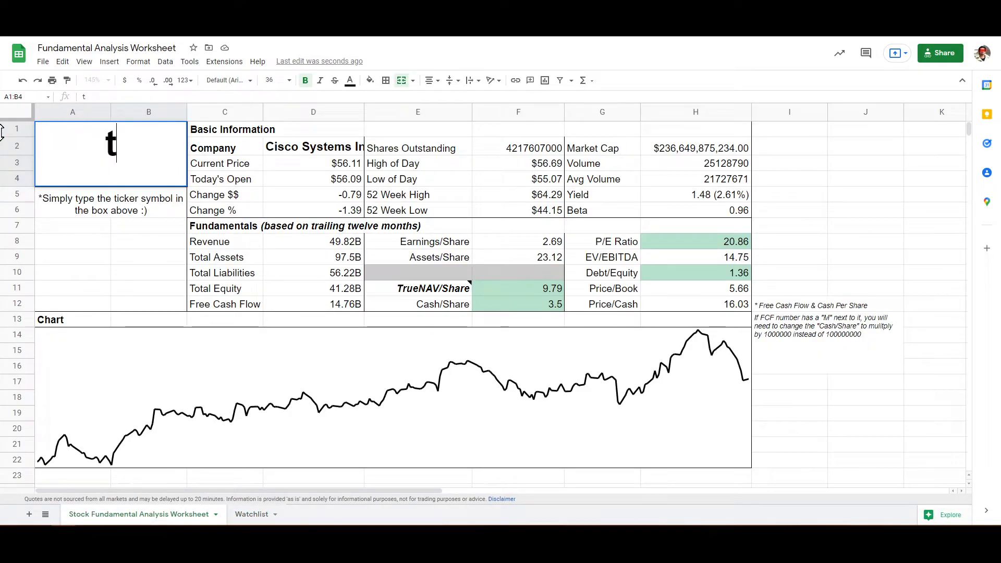
key("Return")
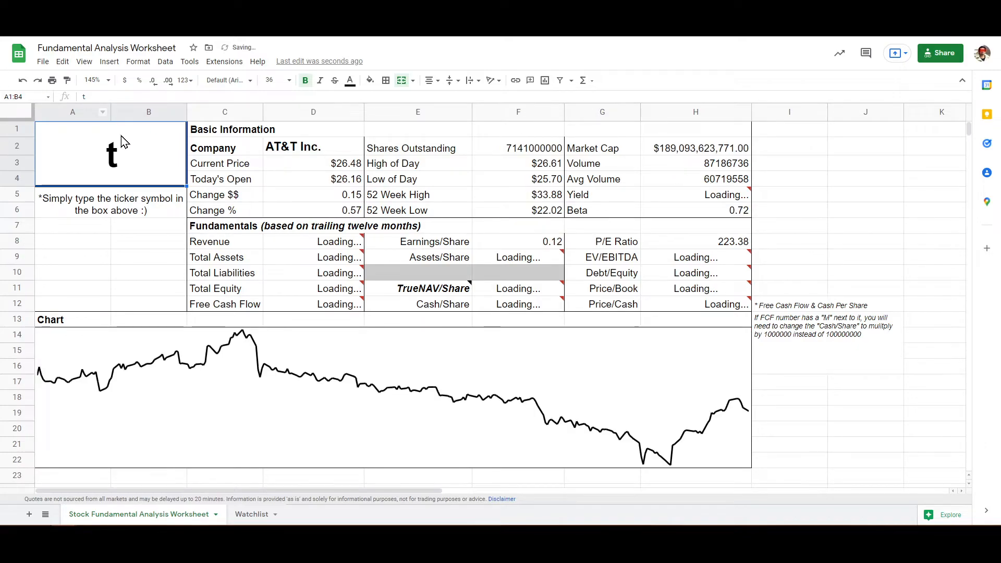
type("T")
key("Return")
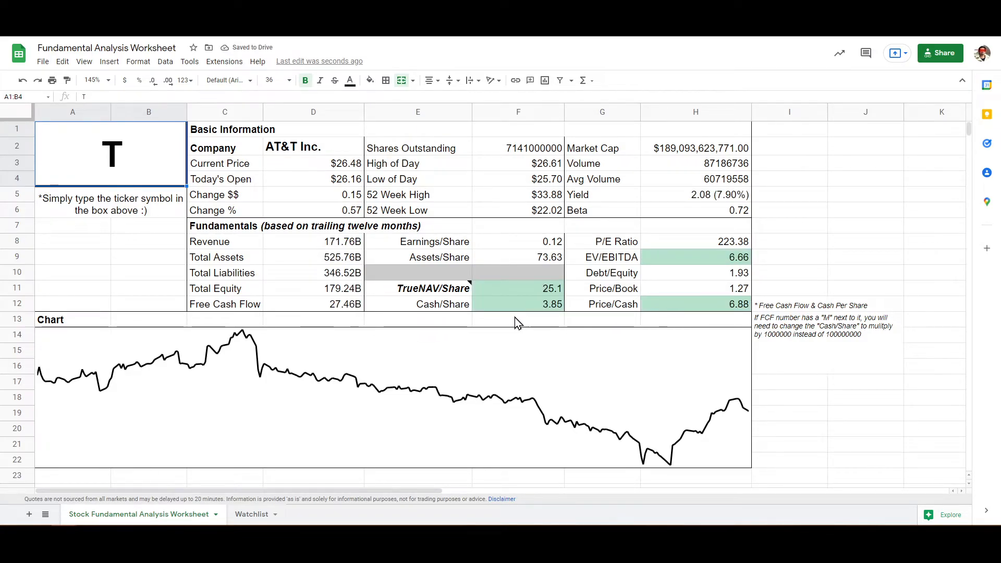
Examine AT&T's Cash/Share and Price/Cash in row 12, along with its P/E Ratio label in G8 and Yield in H5.
left_click_drag(391, 311, 679, 308)
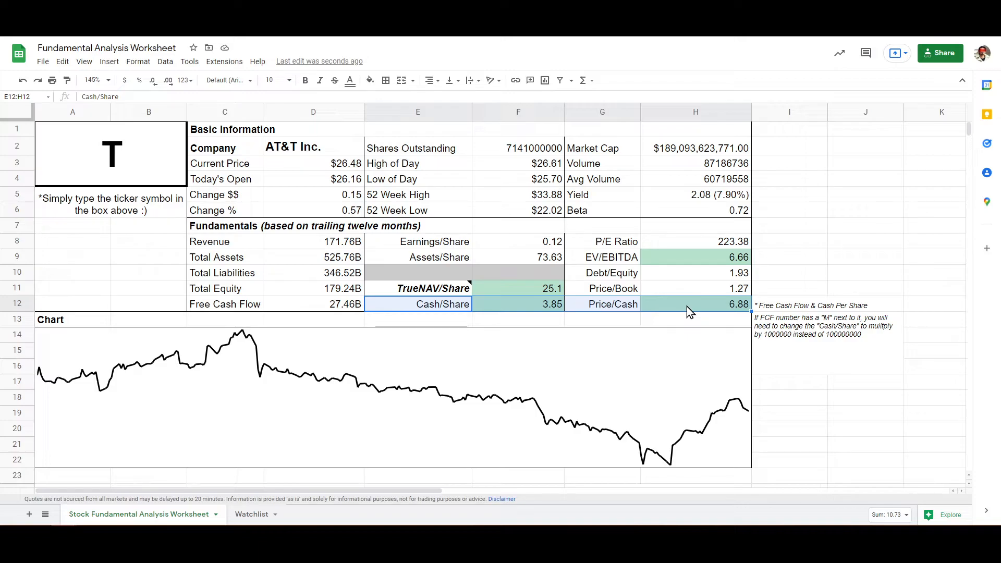
left_click(582, 243)
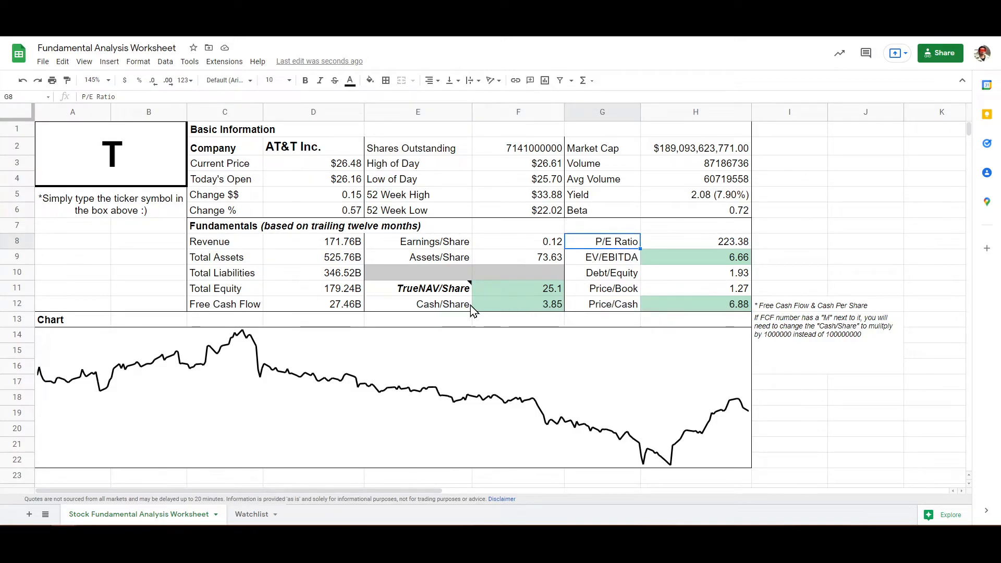
left_click_drag(452, 308, 609, 291)
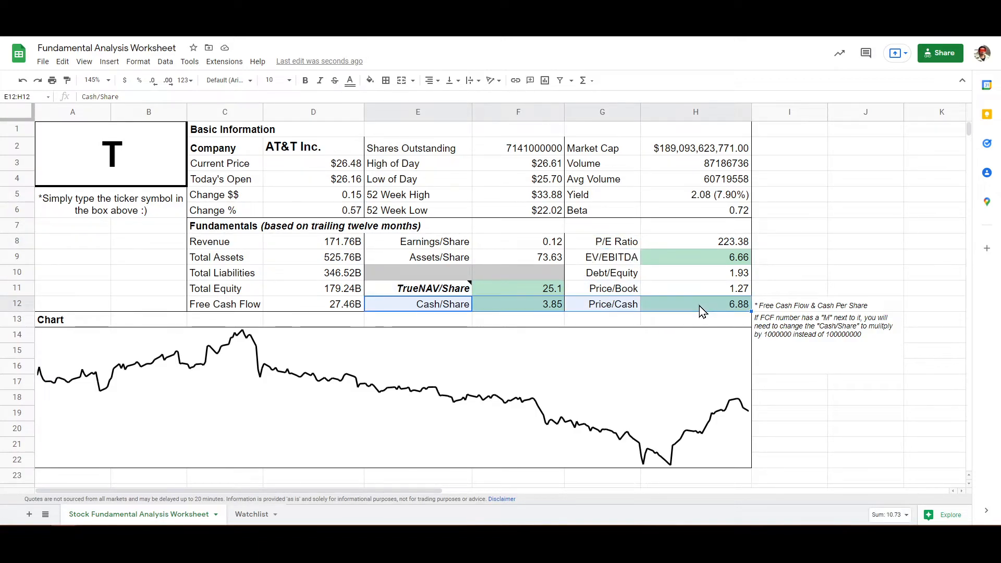
left_click(696, 304)
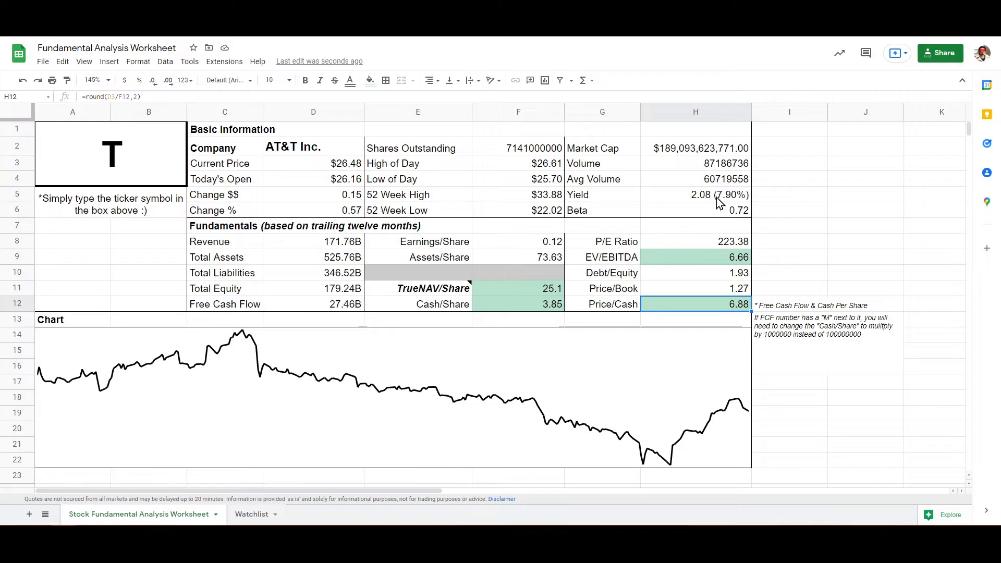
left_click(684, 204)
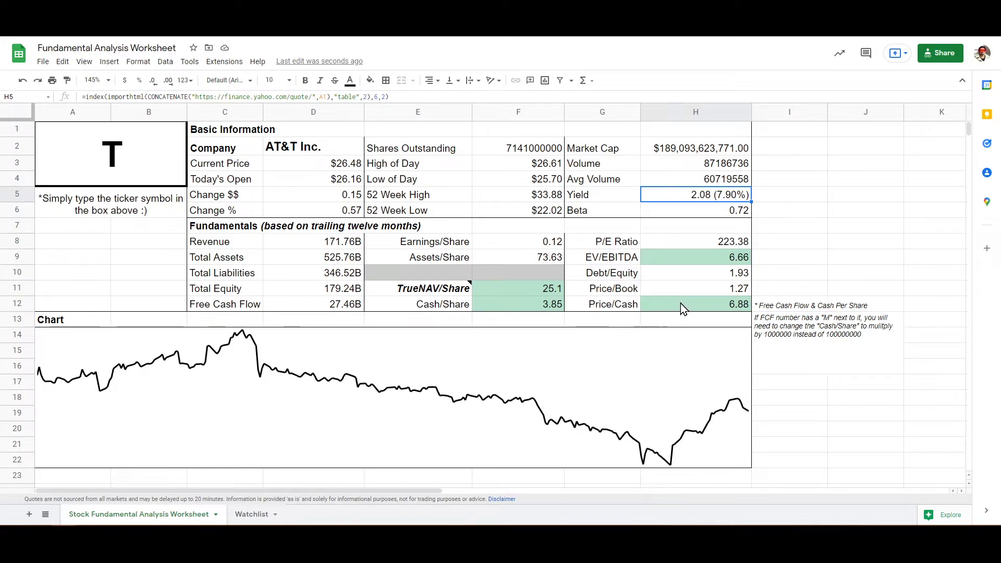
Review AT&T's assets and liabilities, TrueNAV/Share, Debt/Equity, and Earnings/Share with P/E Ratio, and return to the ticker cell.
mouse_move(414, 293)
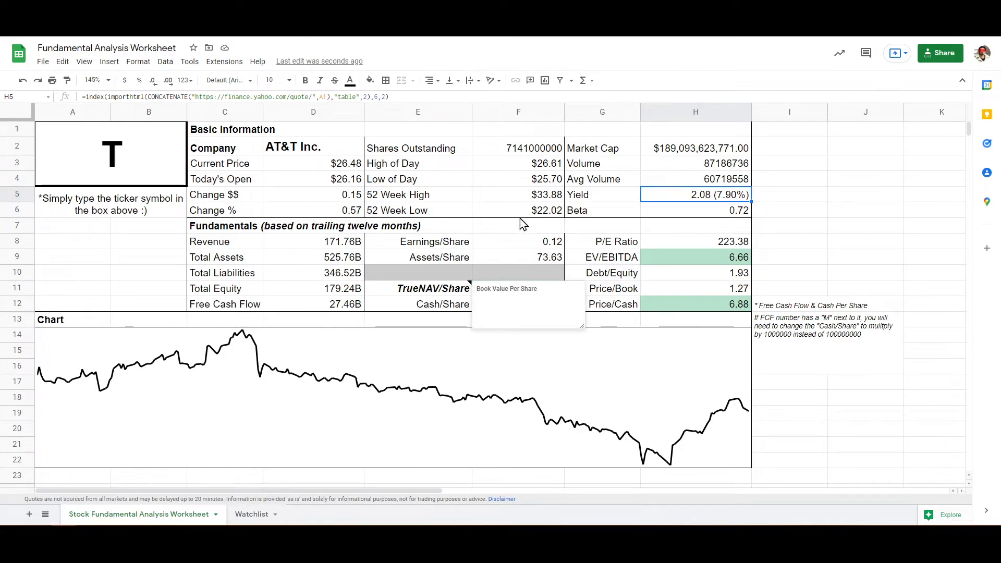
left_click_drag(200, 263, 348, 275)
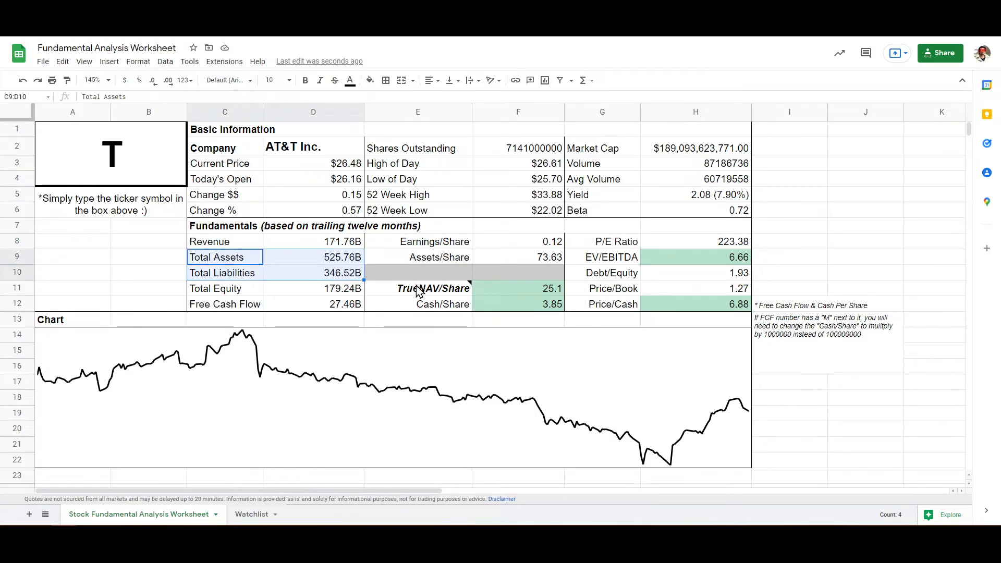
left_click(510, 292)
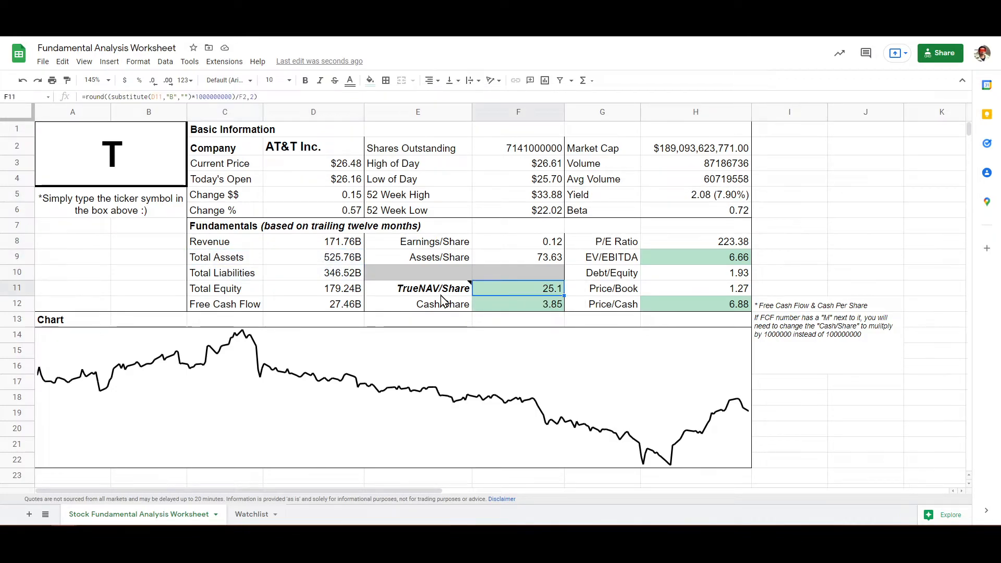
left_click(724, 275)
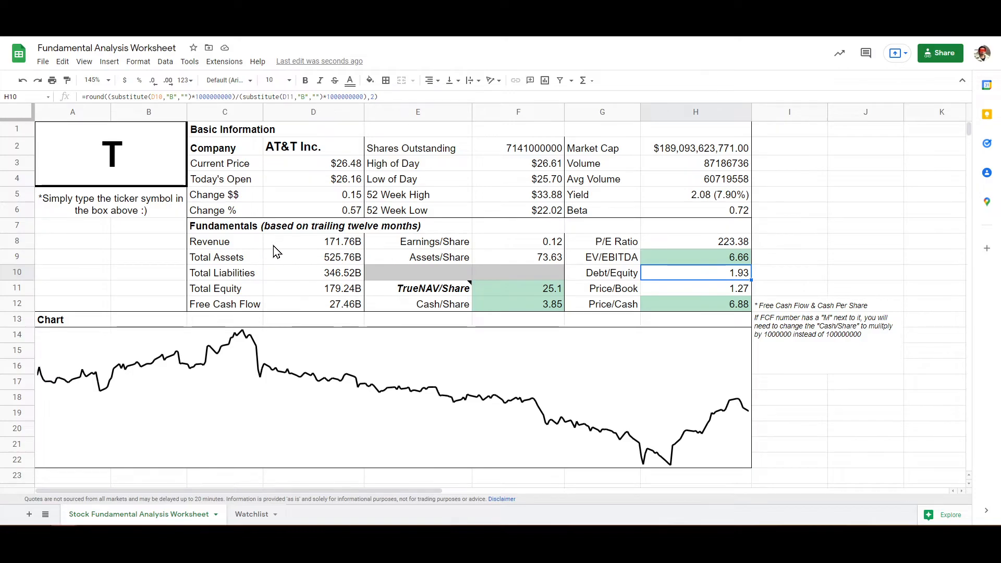
left_click_drag(434, 245, 701, 245)
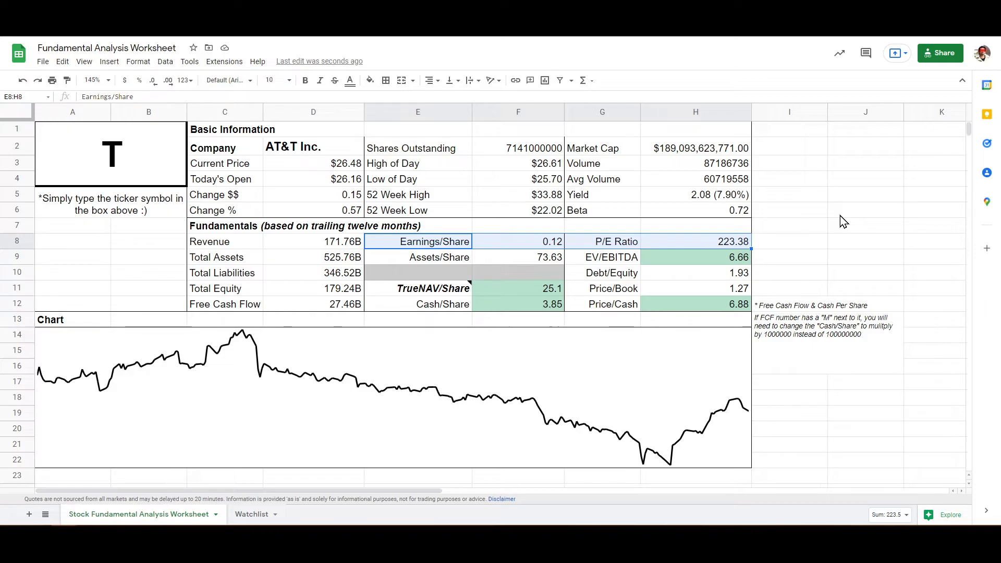
left_click(840, 245)
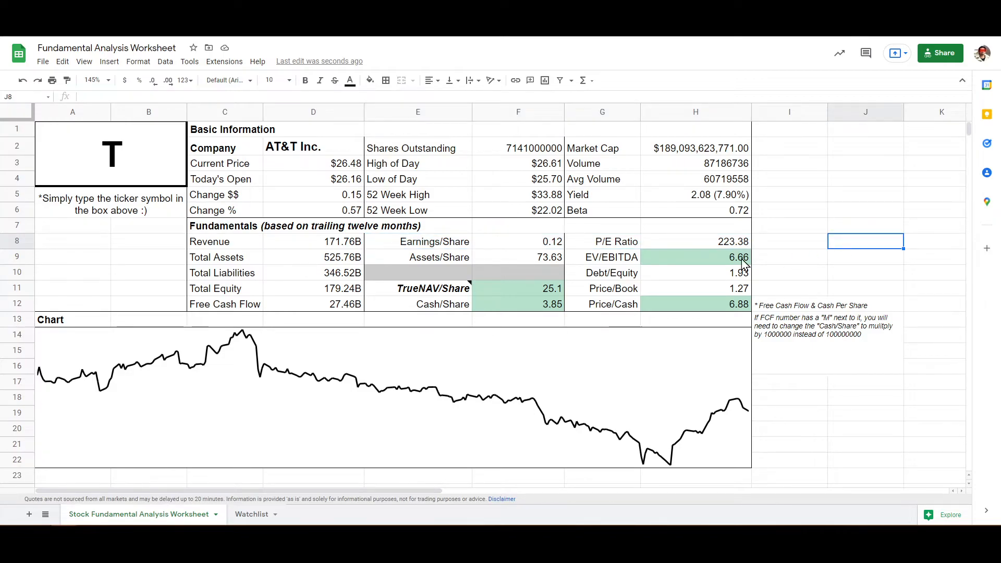
left_click(130, 174)
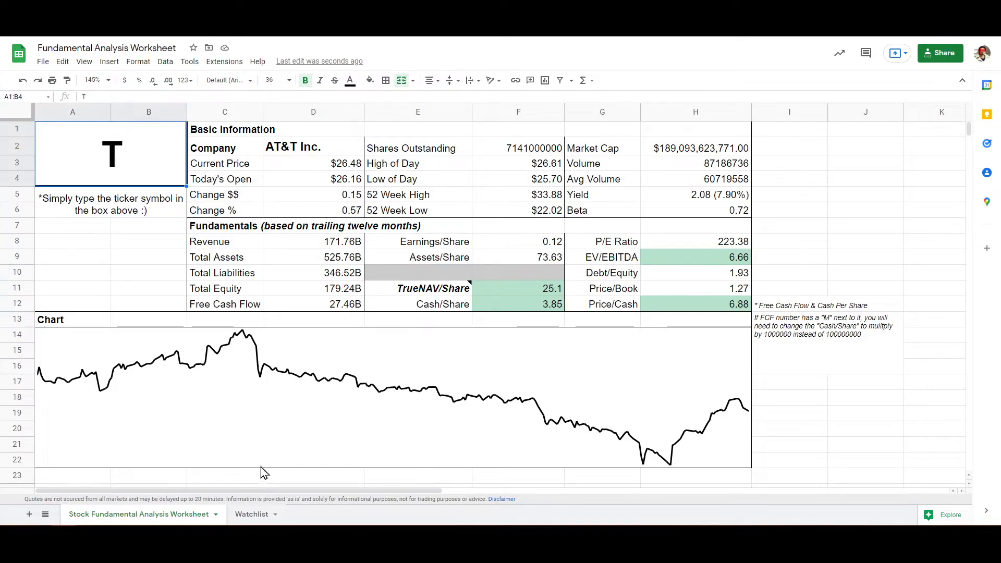
Add the ticker T in cell A5 of the Watchlist sheet, below CSCO.
left_click(251, 514)
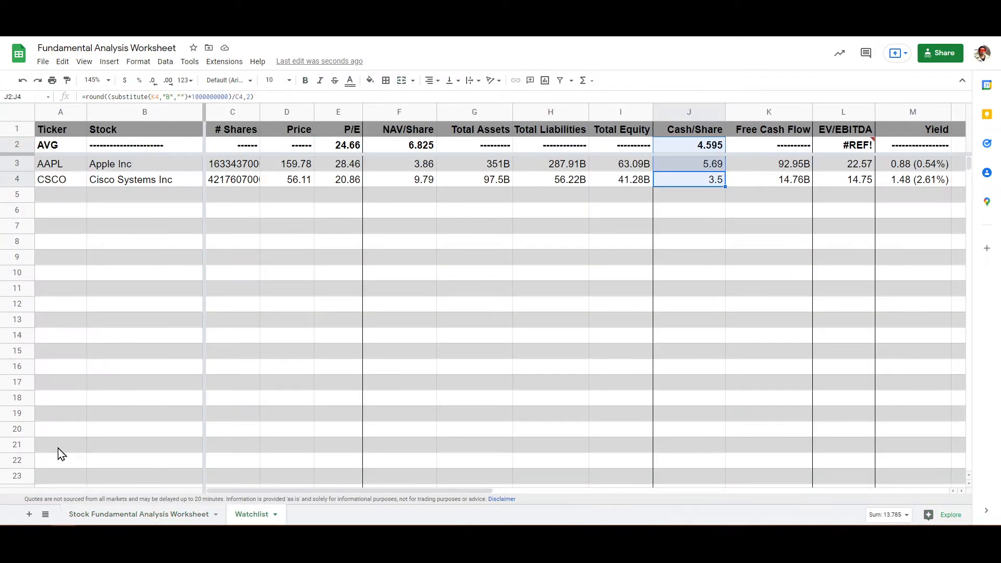
left_click(62, 199)
type("T")
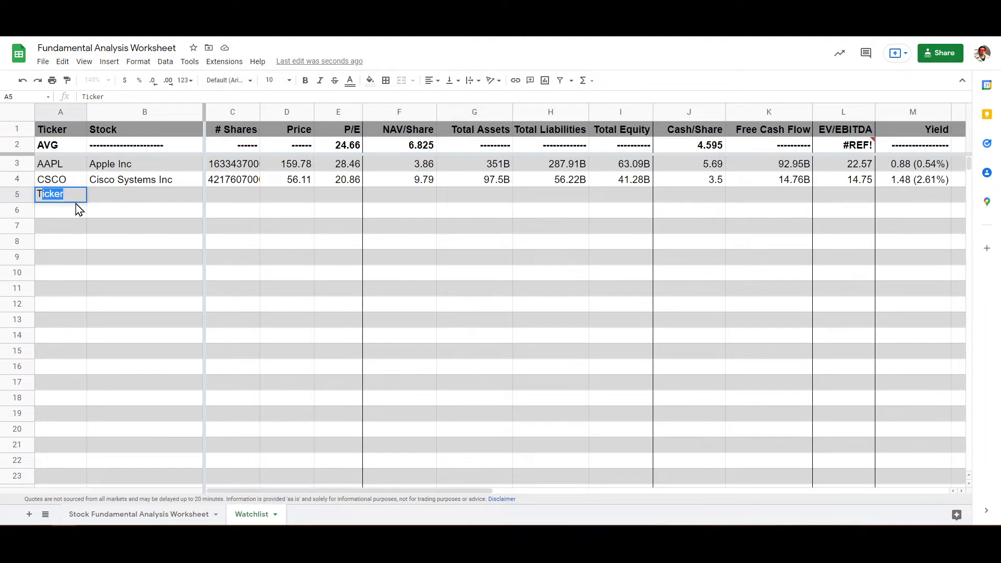
key("BackSpace")
key("Return")
left_click(85, 197)
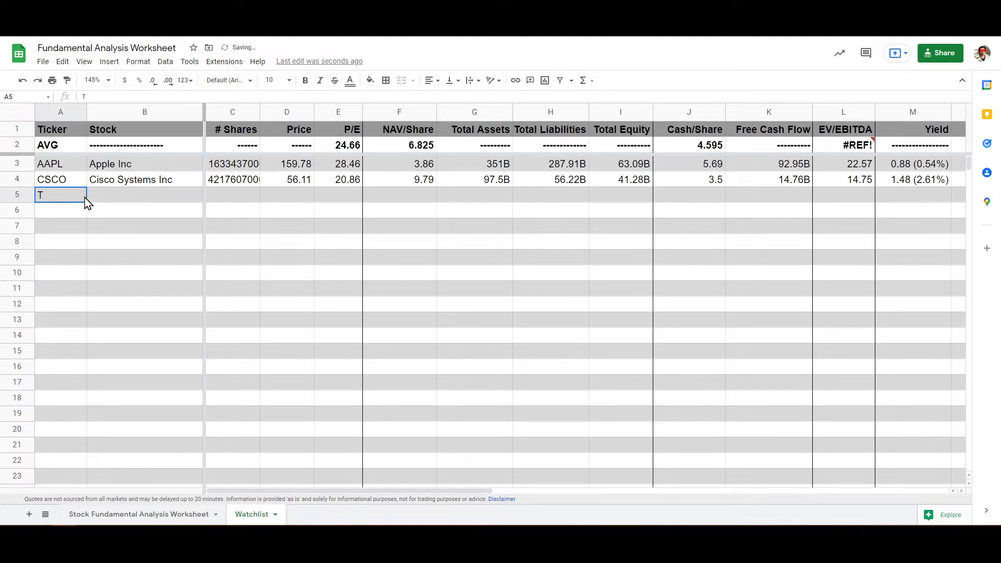
Fill the CSCO row's formulas in B4:M4 down to row 5 for T.
left_click_drag(106, 181, 890, 183)
left_click_drag(950, 186, 949, 197)
left_click(617, 317)
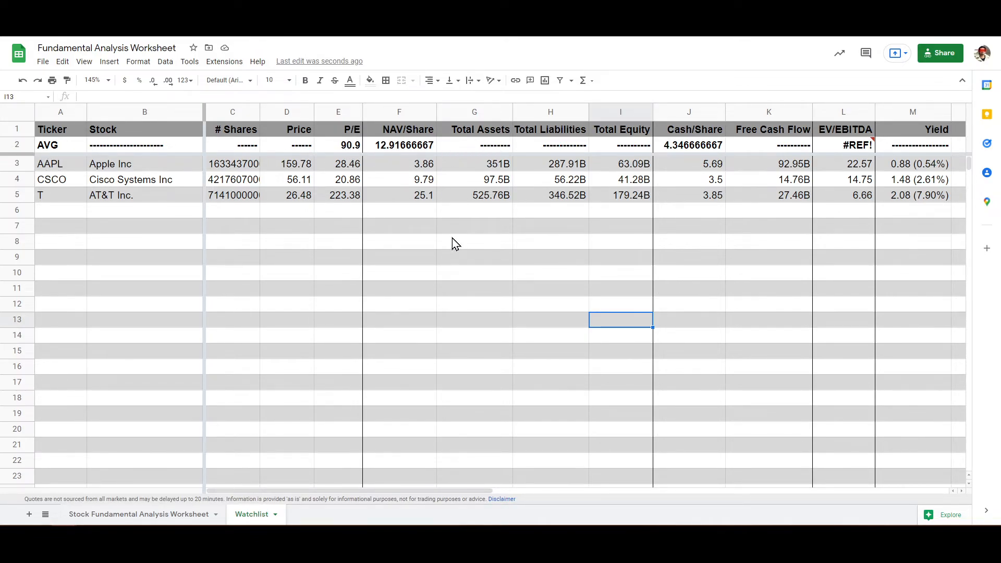
Add the ticker CVX in cell A6, below T.
left_click(62, 207)
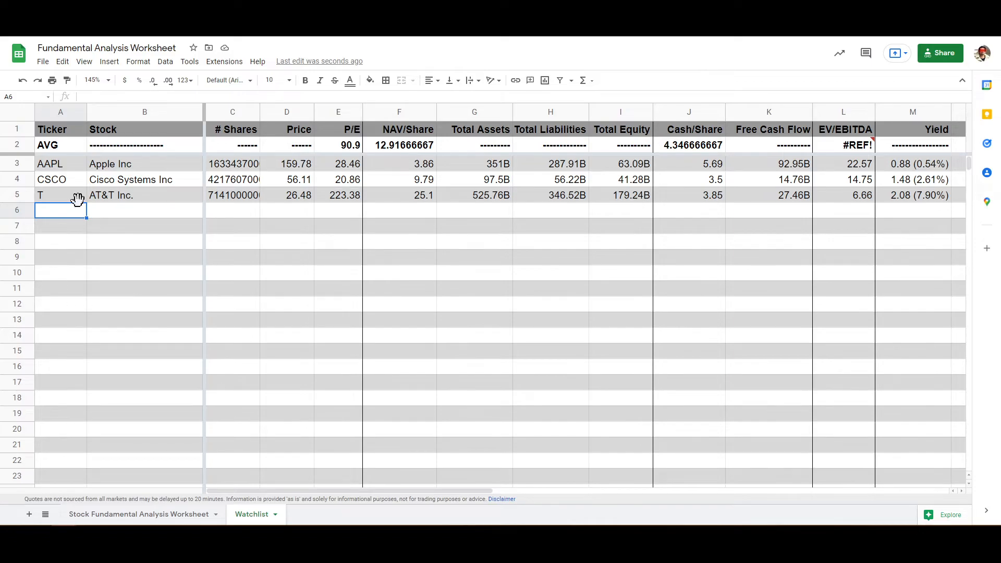
type("XOM")
key("BackSpace")
key("BackSpace")
key("BackSpace")
type("CVX")
key("Return")
Add the tickers CMCSA in A7 and TSLA in A8.
type("C")
key("BackSpace")
key("BackSpace")
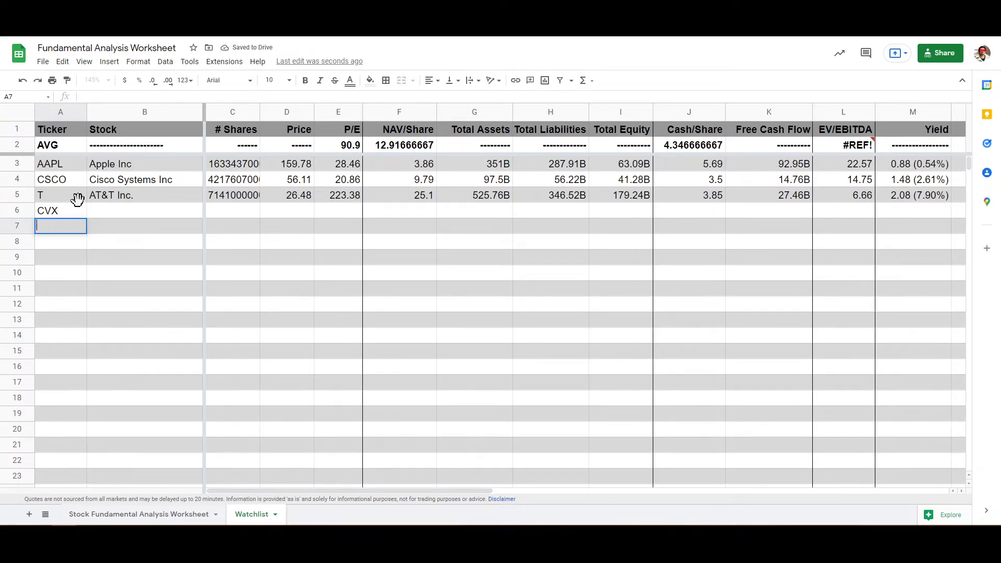
type("CMC")
key("Return")
type("tsl")
type("SLA")
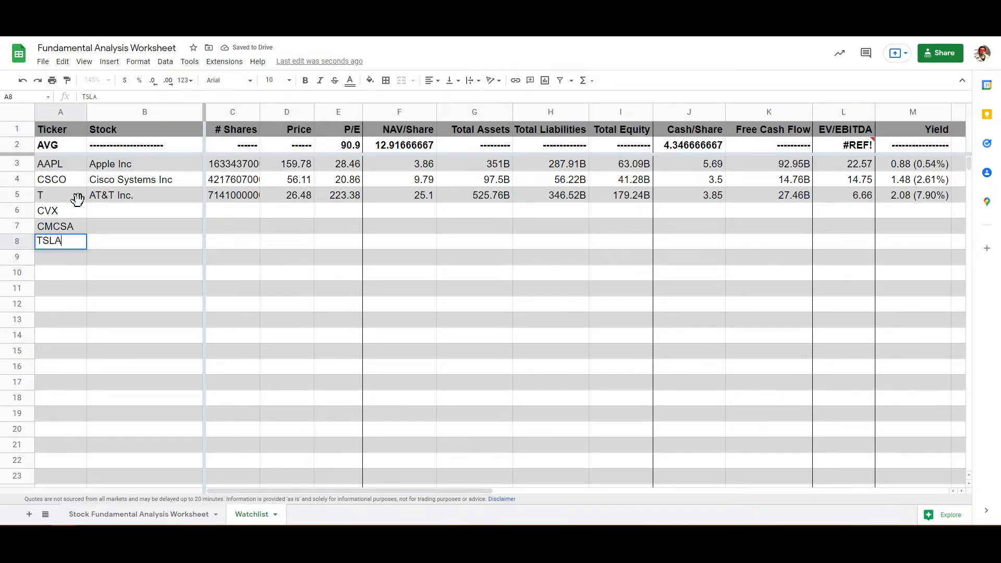
key("Return")
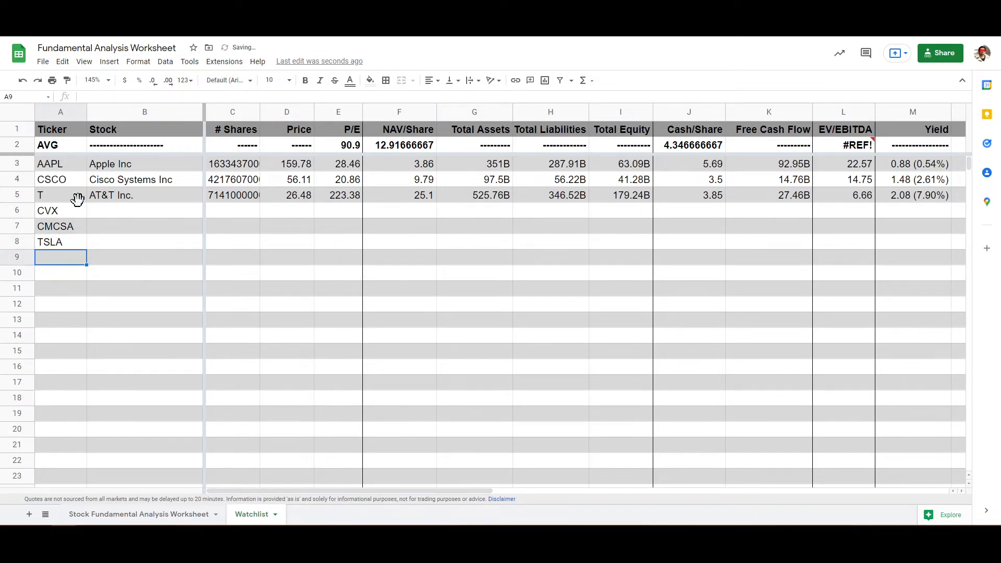
Extend the ticker list with MSFT, FB, HON and MMM in A9:A12.
type("MSFT")
key("Return")
type("FB")
key("Return")
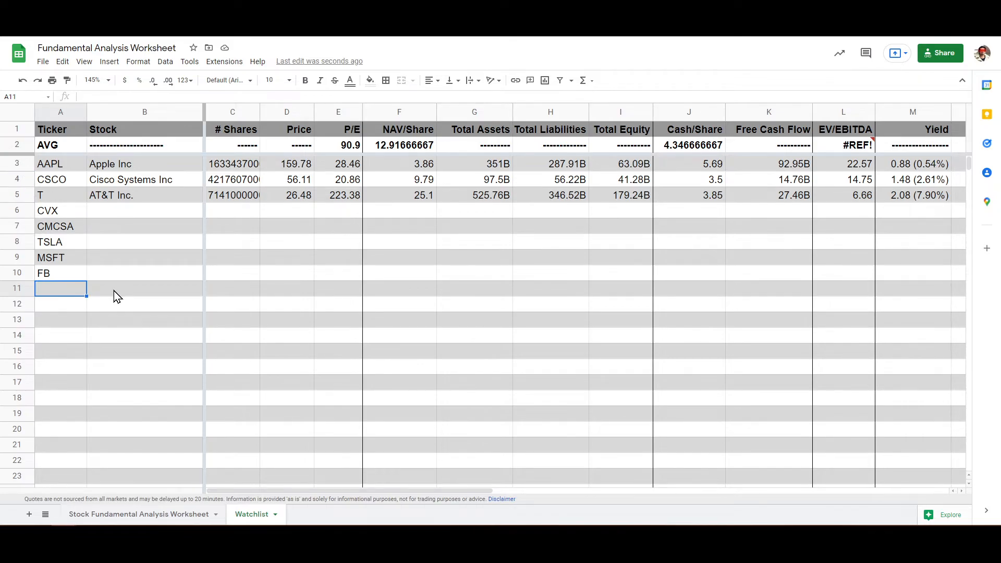
type("HON")
key("Return")
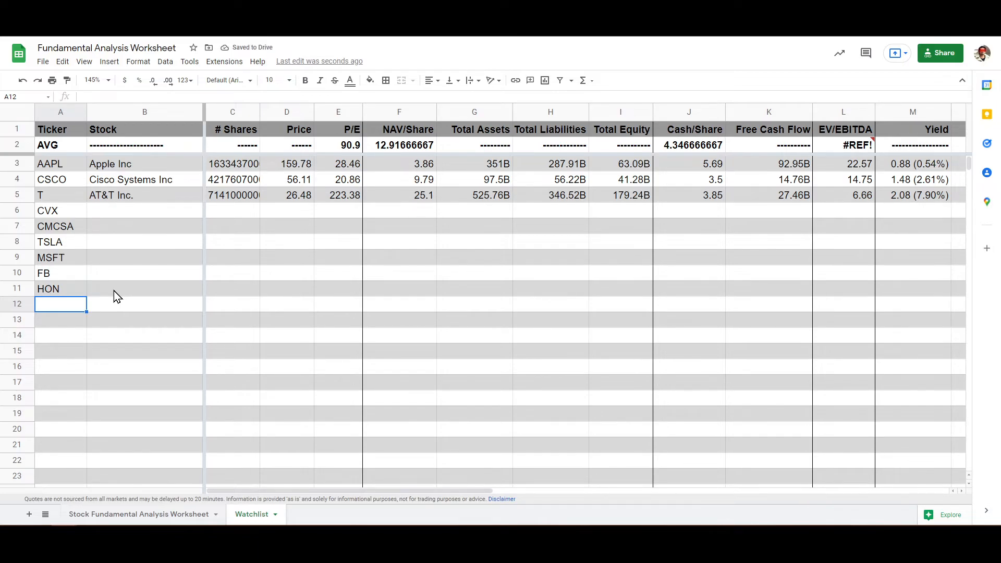
type("MMM")
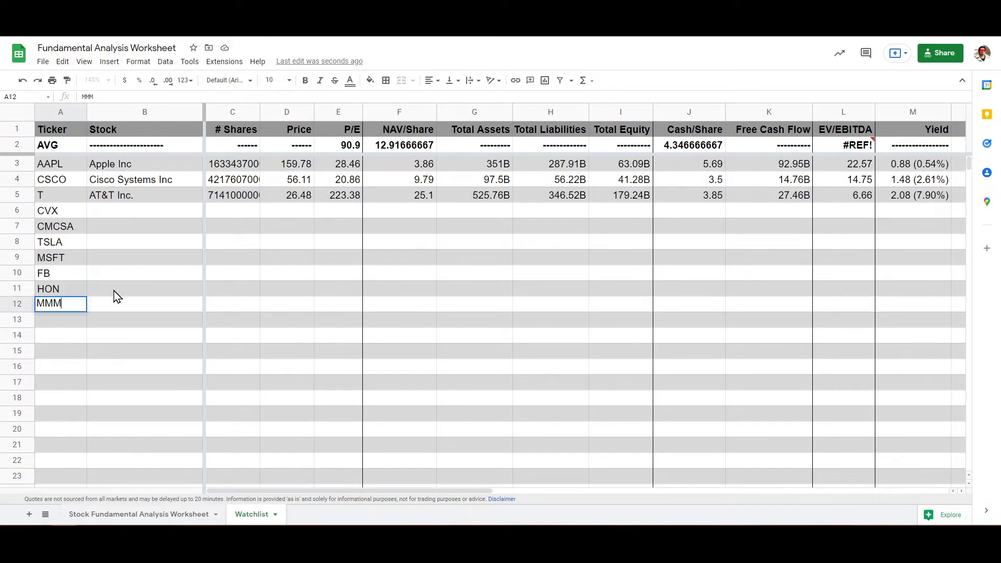
key("Return")
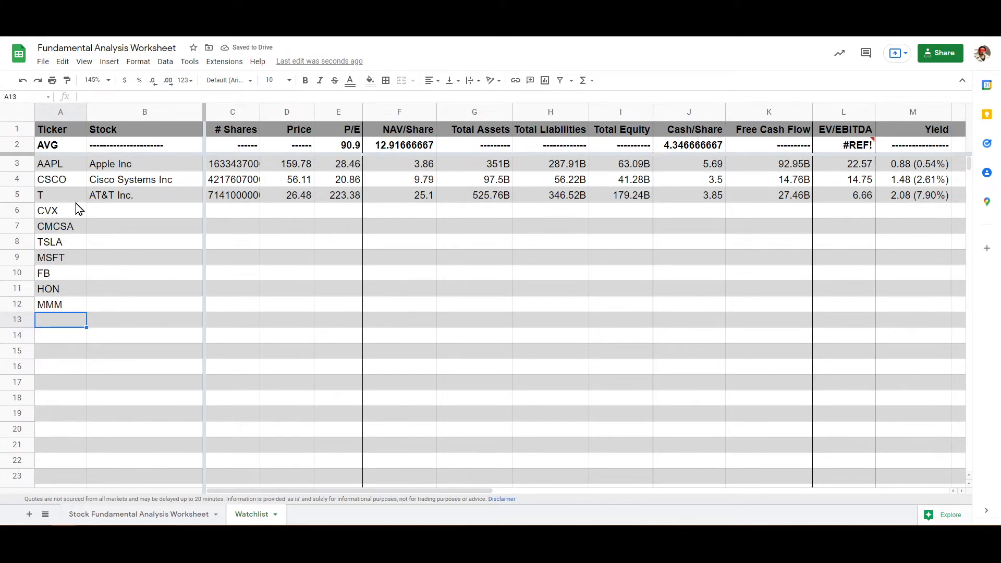
Fill the T row's formulas in B5:M5 down to row 12 for all the added tickers.
left_click(130, 200)
left_click_drag(130, 200, 949, 304)
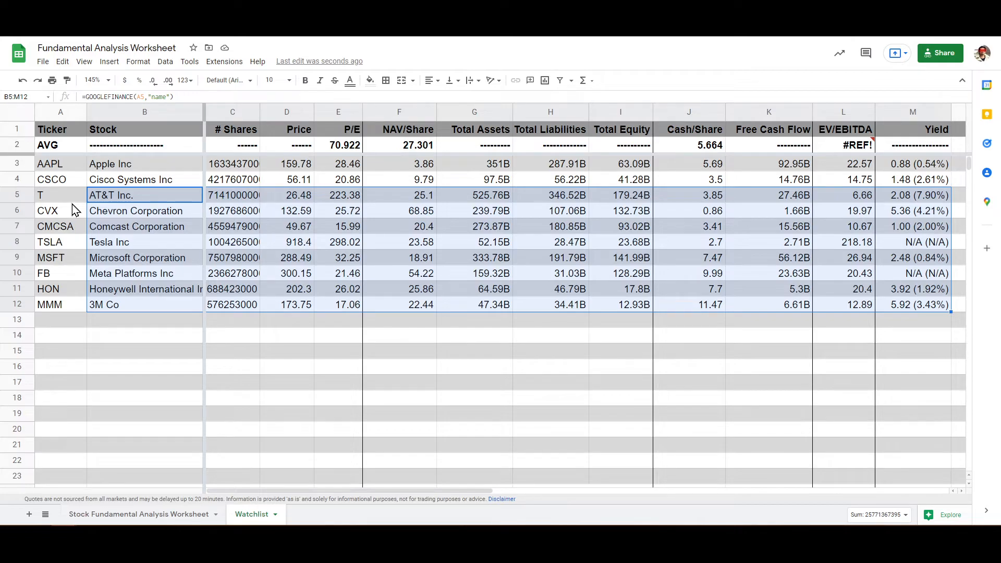
left_click(341, 339)
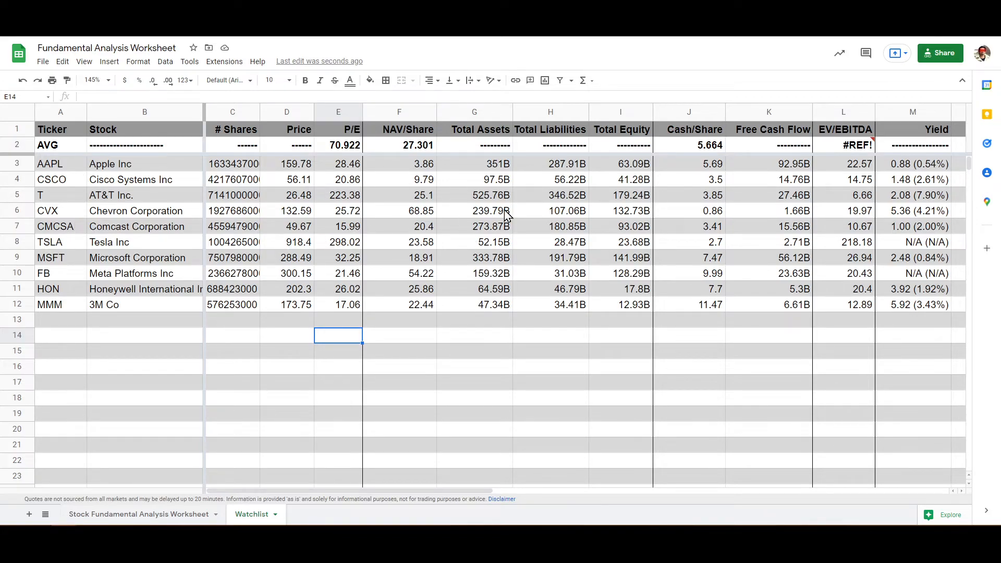
Review the watchlist metrics in E3:M11 and the average formulas for NAV/Share in F2 and Cash/Share in J2.
left_click_drag(335, 164, 886, 292)
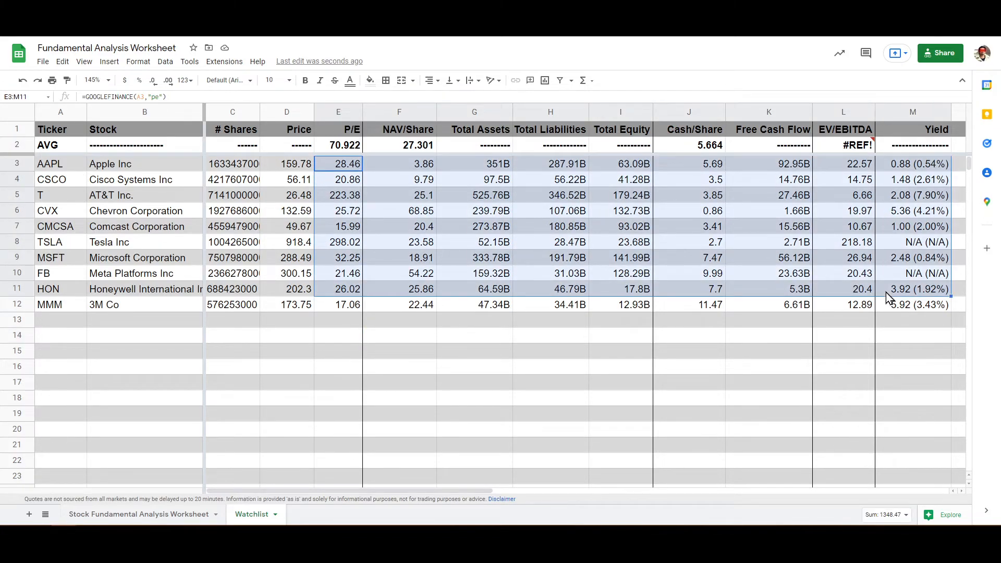
left_click(886, 292)
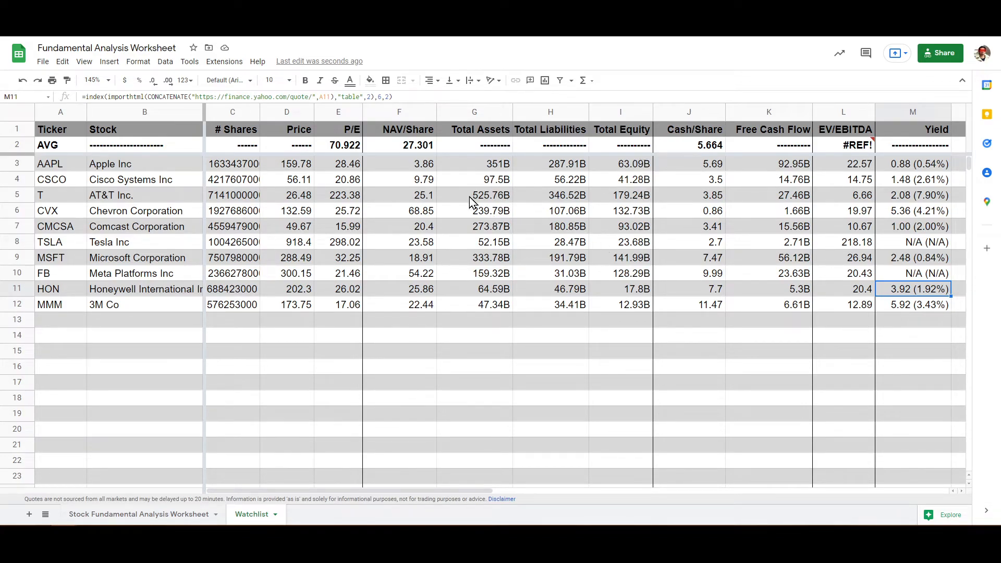
left_click(417, 178)
left_click(413, 148)
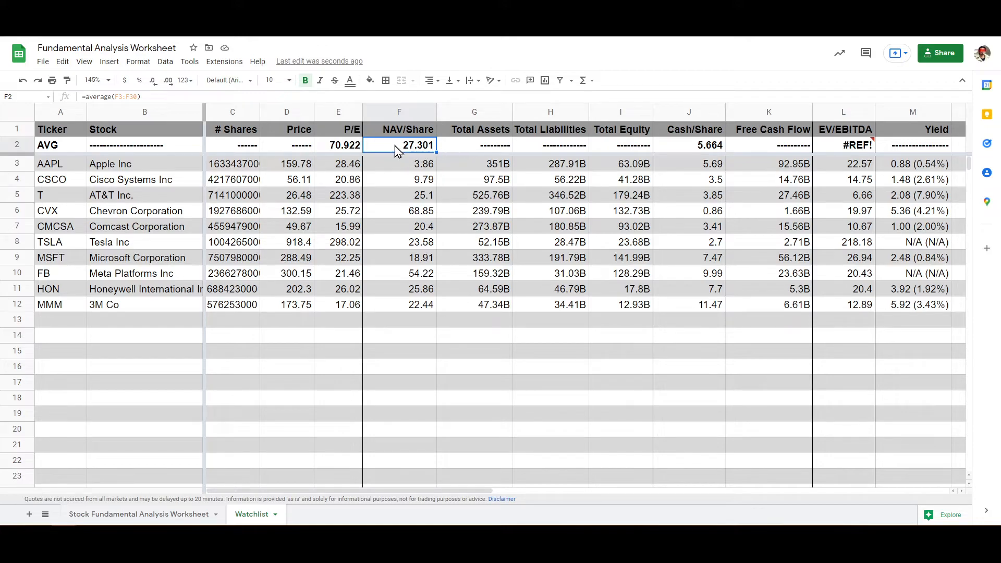
left_click(681, 150)
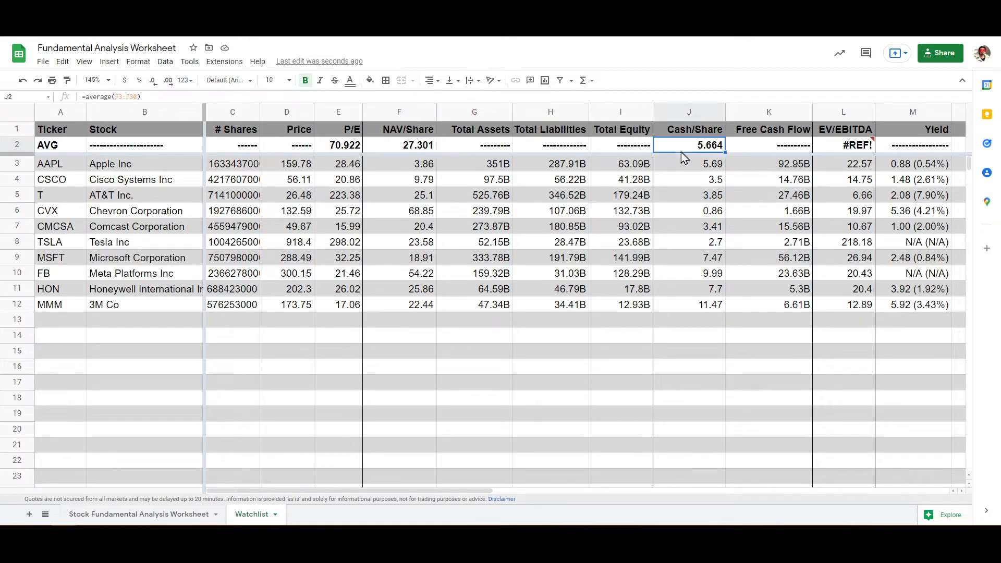
Inspect the average formulas for EV/EBITDA in L2 and P/E in E2, plus the P/E cells of T and TSLA.
left_click(855, 146)
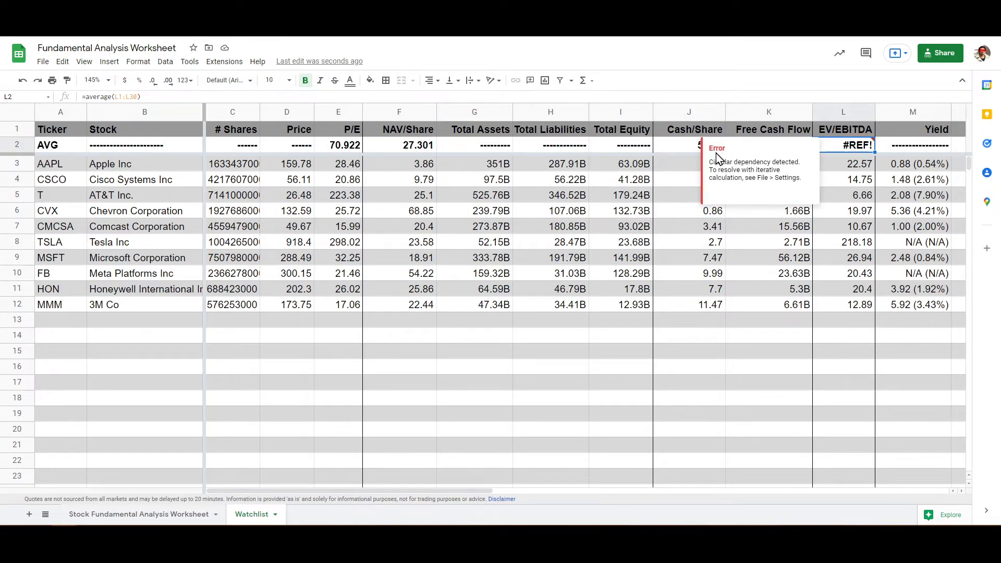
left_click(352, 148)
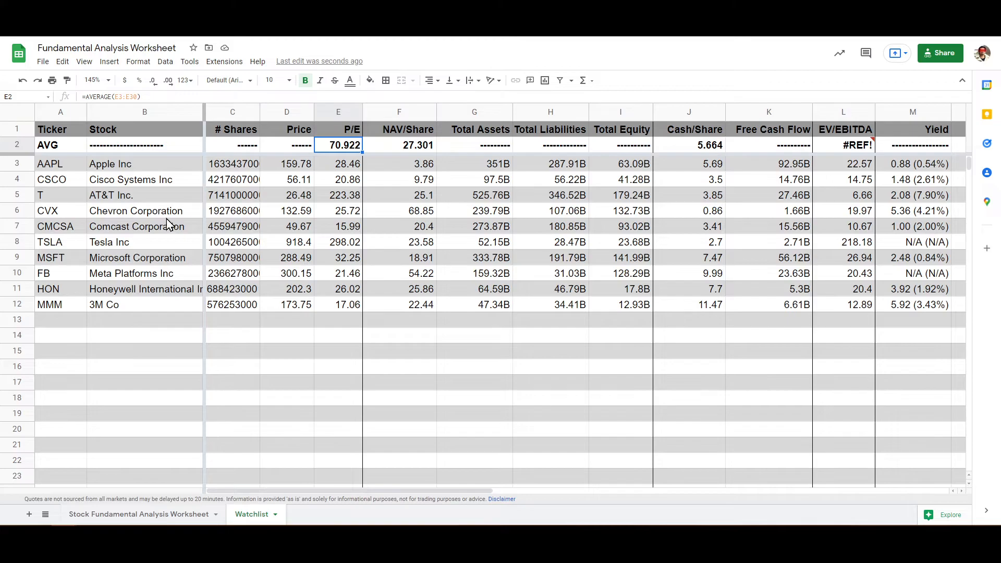
left_click(112, 96)
left_click(404, 228)
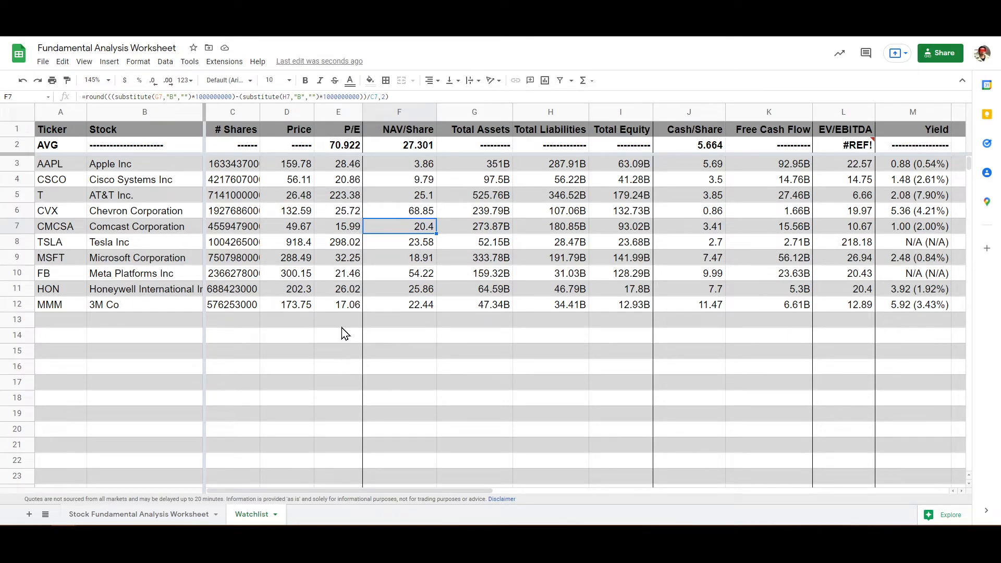
left_click(342, 197)
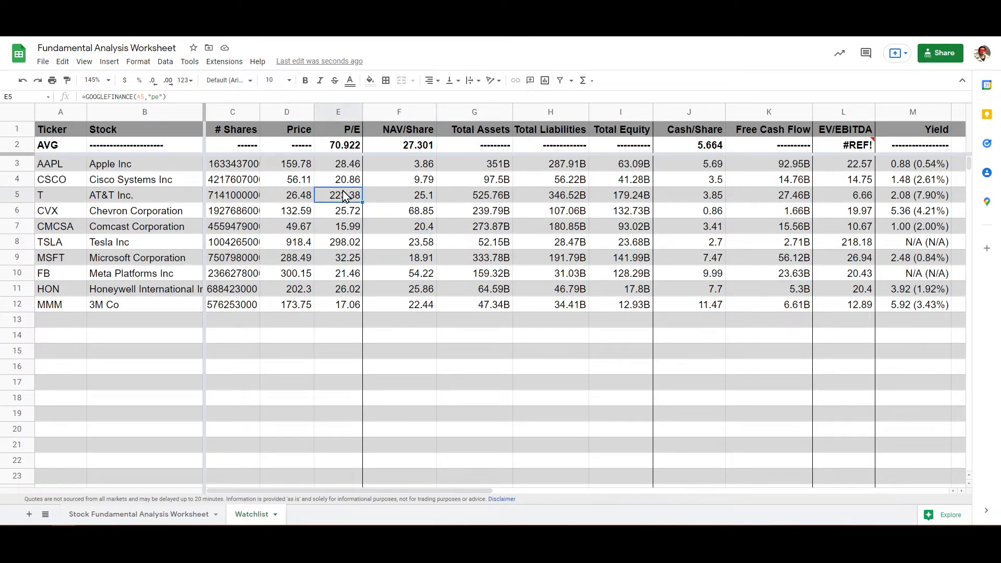
left_click(352, 243)
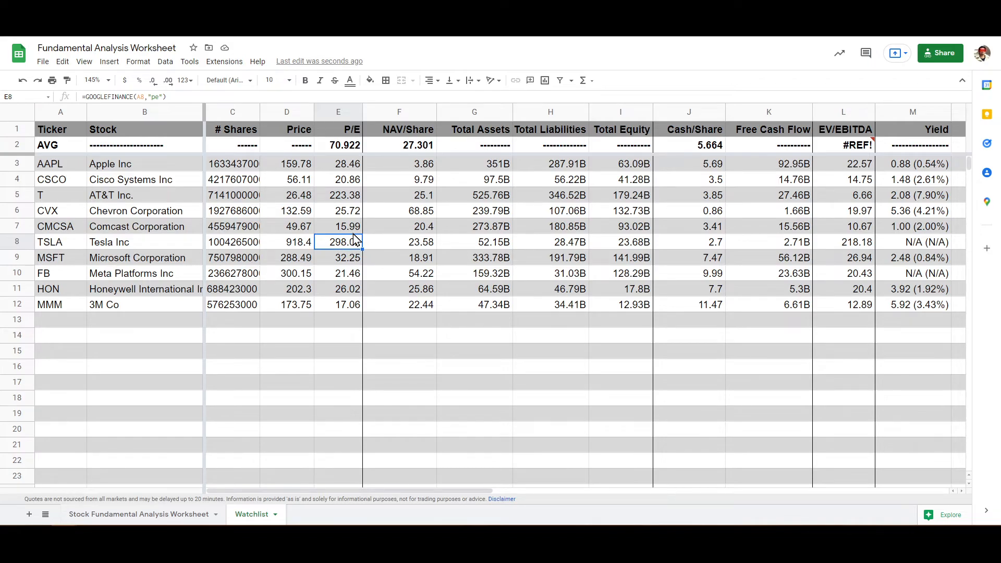
left_click(355, 199)
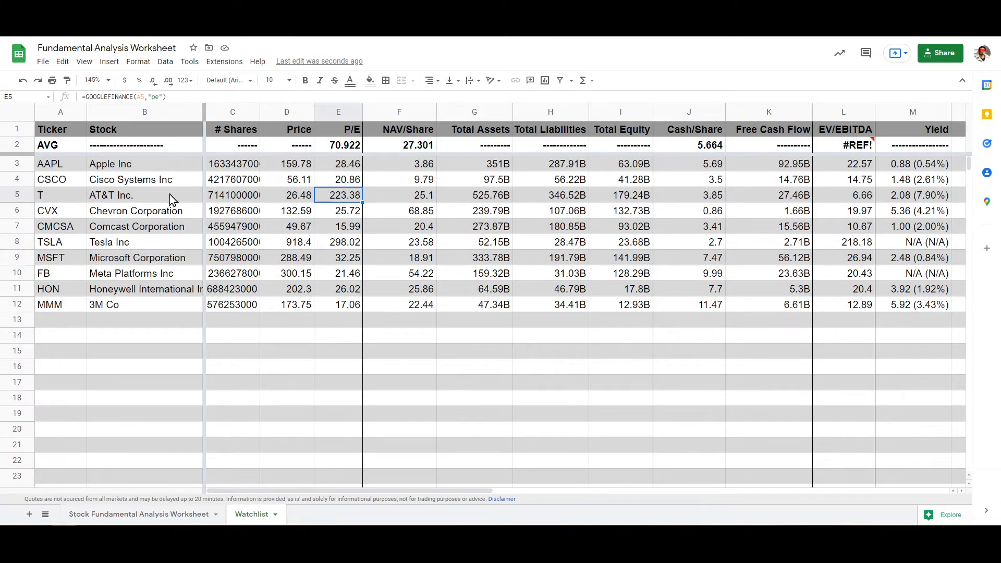
Compare the P/E average in E2 with the T and TSLA entries in the watchlist range A3:M12.
left_click_drag(58, 163, 930, 305)
left_click(930, 306)
left_click(336, 146)
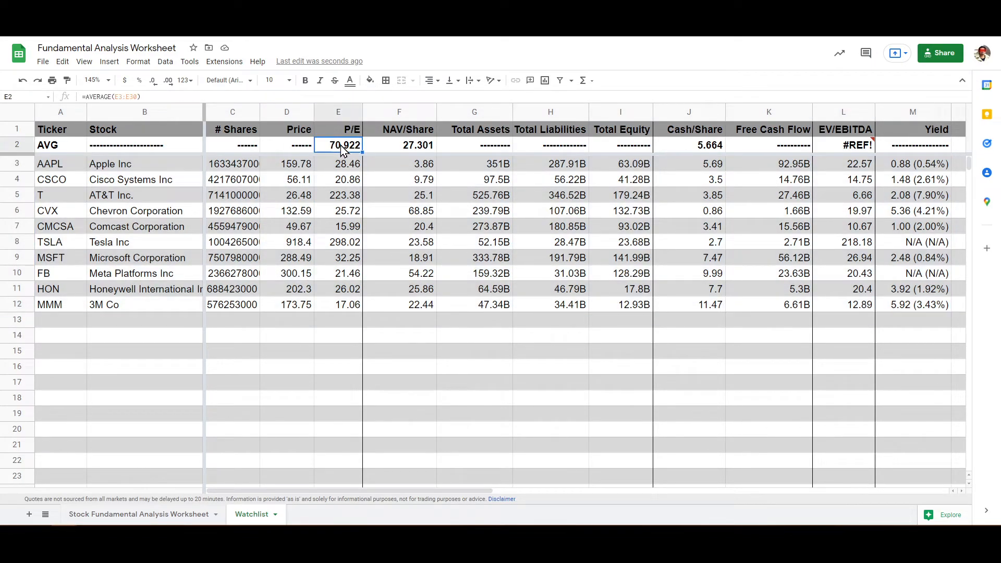
left_click(302, 196)
left_click(338, 195)
left_click(340, 241)
left_click(353, 130)
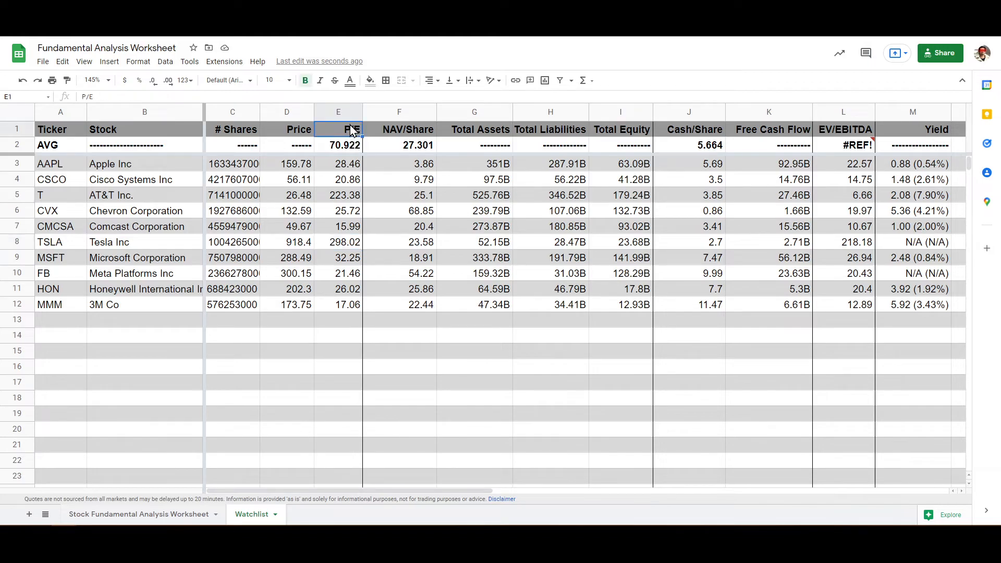
Examine the P/E values in column E for the tickers other than T and TSLA.
left_click(343, 165)
left_click(347, 179)
left_click(349, 210)
left_click(350, 226)
left_click(350, 259)
left_click(347, 273)
left_click(347, 288)
left_click(354, 305)
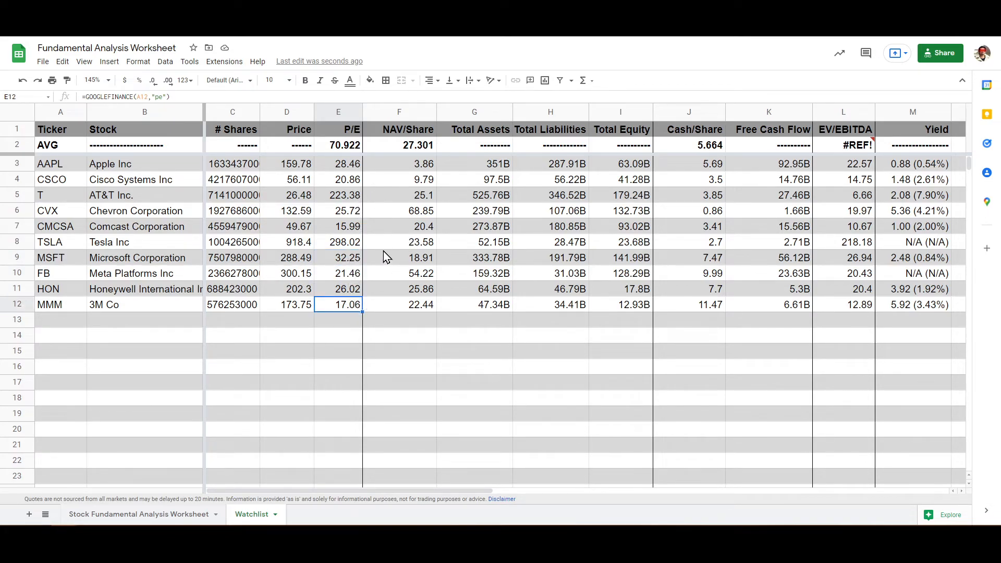
left_click(353, 179)
left_click(351, 161)
Compare the P/E of T in E5 with the P/E of TSLA in E8.
left_click(338, 197)
left_click(345, 247)
left_click(345, 199)
left_click(350, 245)
left_click(354, 198)
left_click(350, 245)
left_click(356, 198)
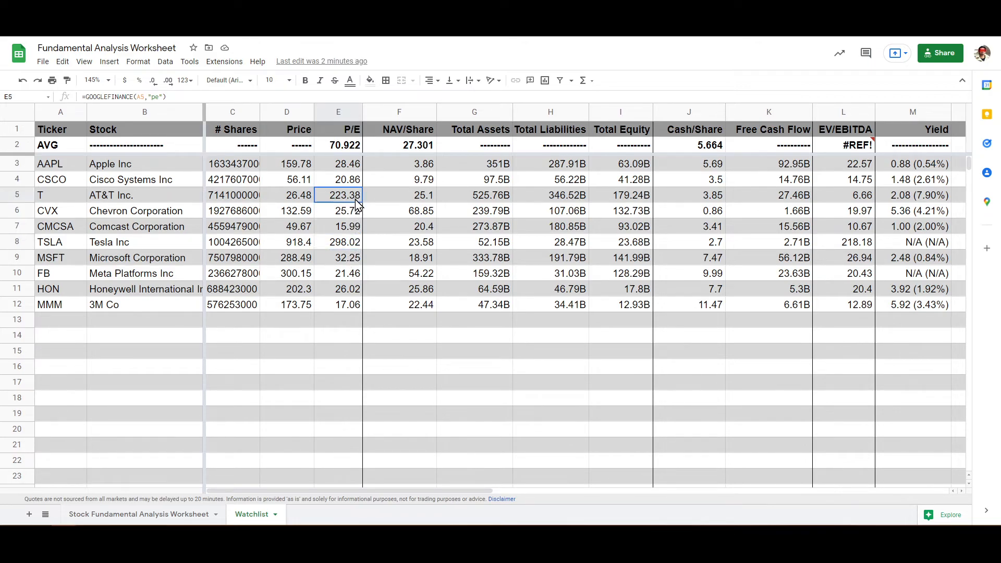
left_click(350, 245)
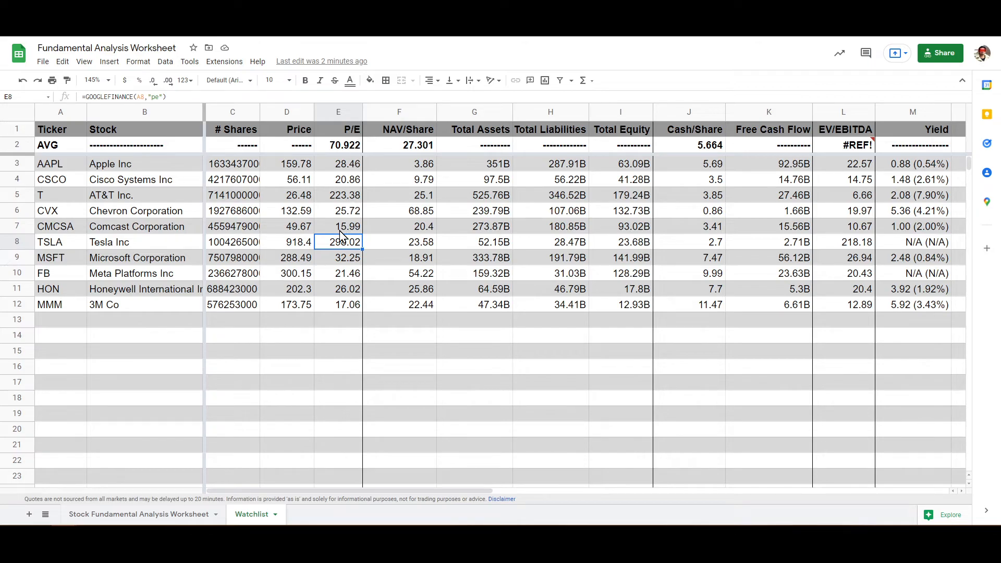
left_click(40, 245)
left_click(347, 243)
Review the NAV/Share values in F3:F12 against their average in F2, including TSLA's in F8.
left_click(420, 164)
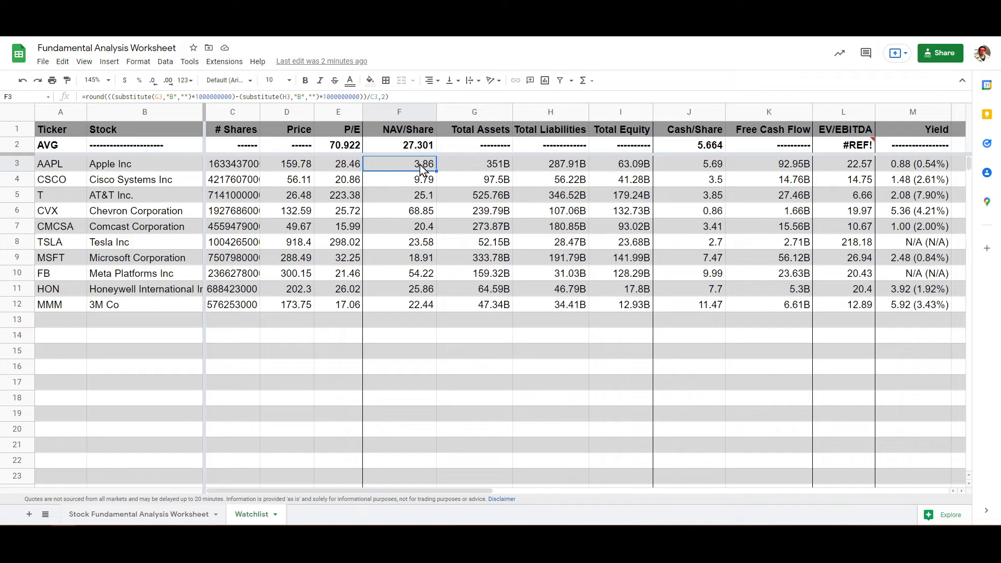
left_click_drag(404, 307, 416, 153)
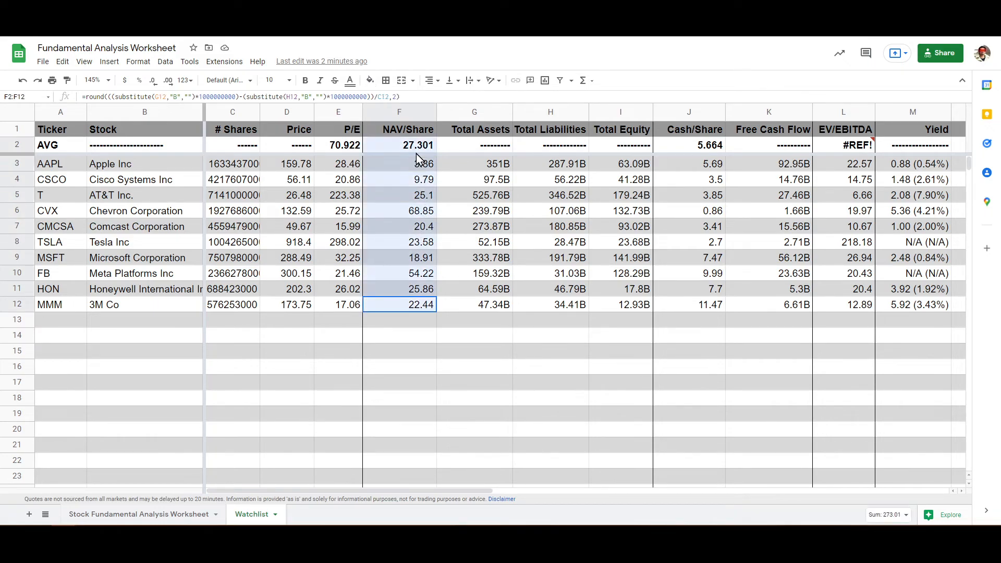
left_click(416, 151)
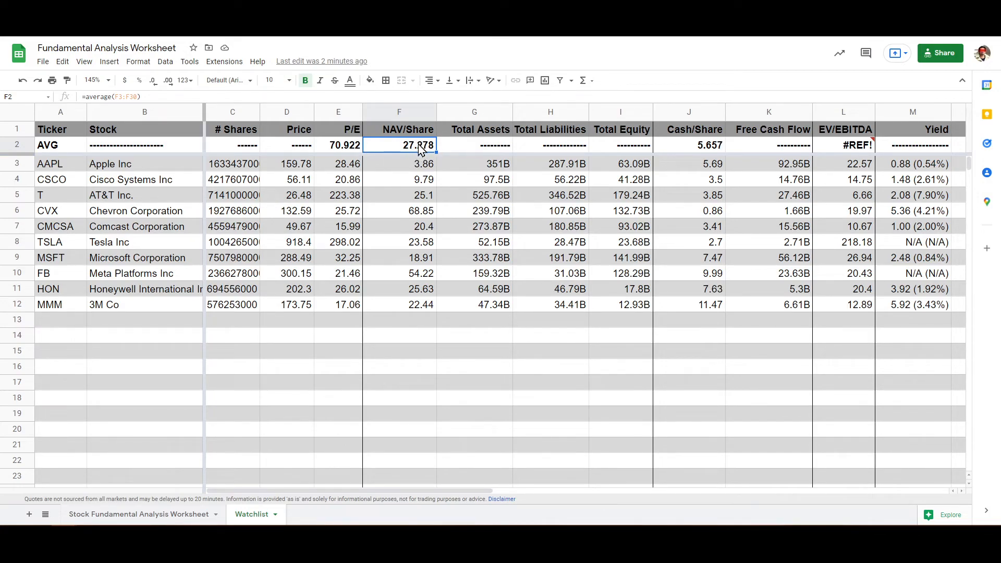
left_click(443, 212)
left_click(424, 150)
left_click(417, 244)
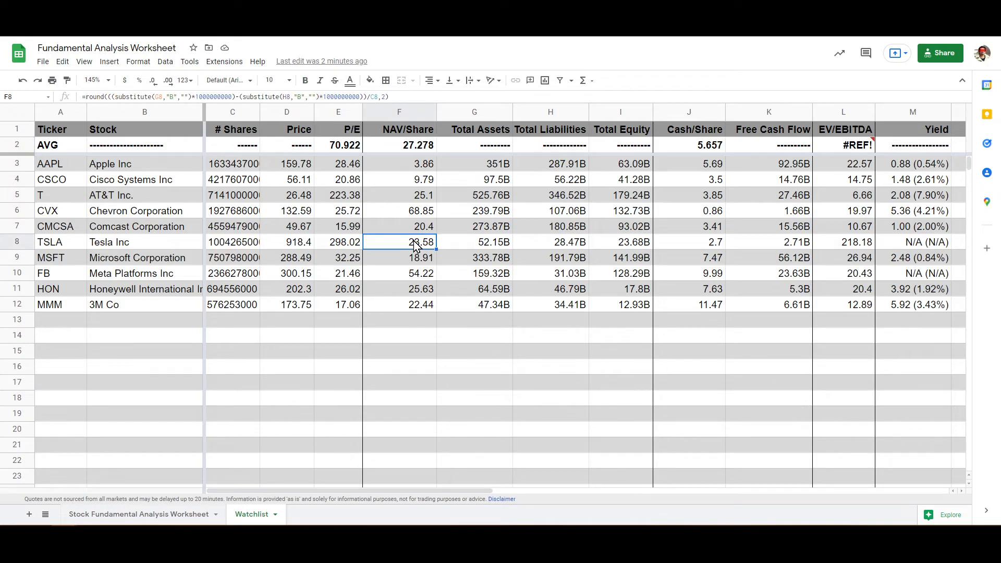
left_click(415, 148)
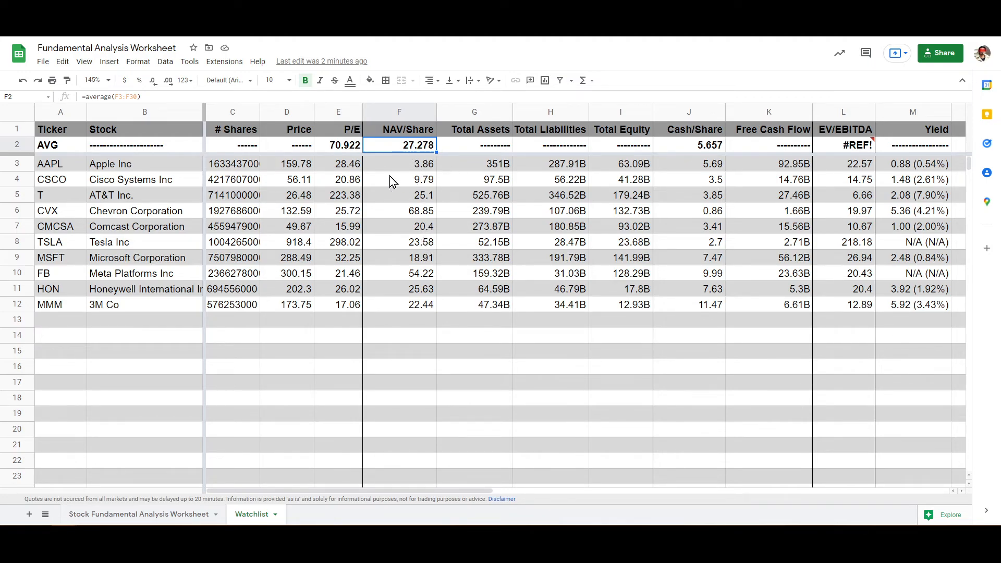
Examine the individual NAV/Share values of AAPL, CSCO, CMCSA, MSFT, FB and CVX in column F.
left_click_drag(417, 166, 423, 185)
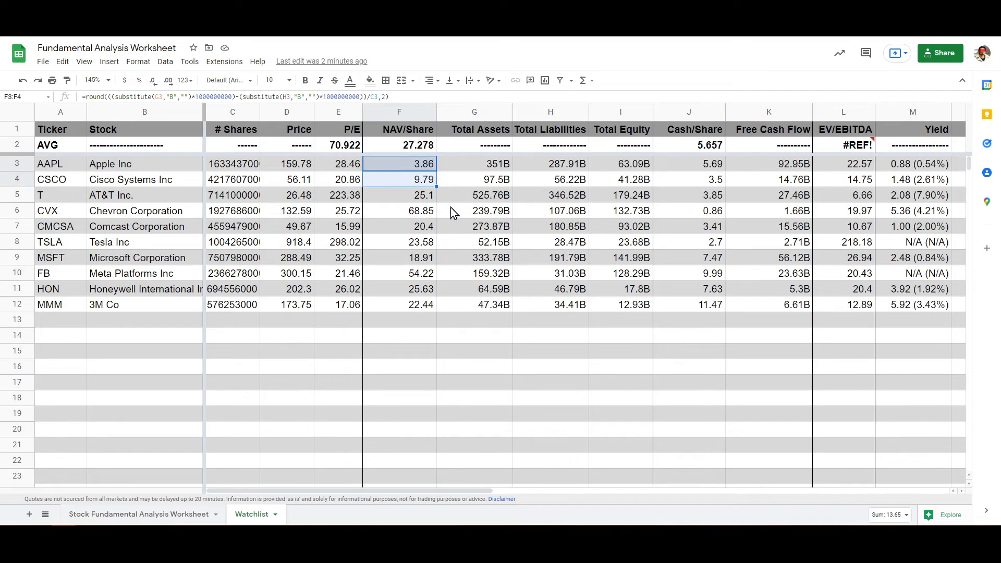
left_click(413, 227)
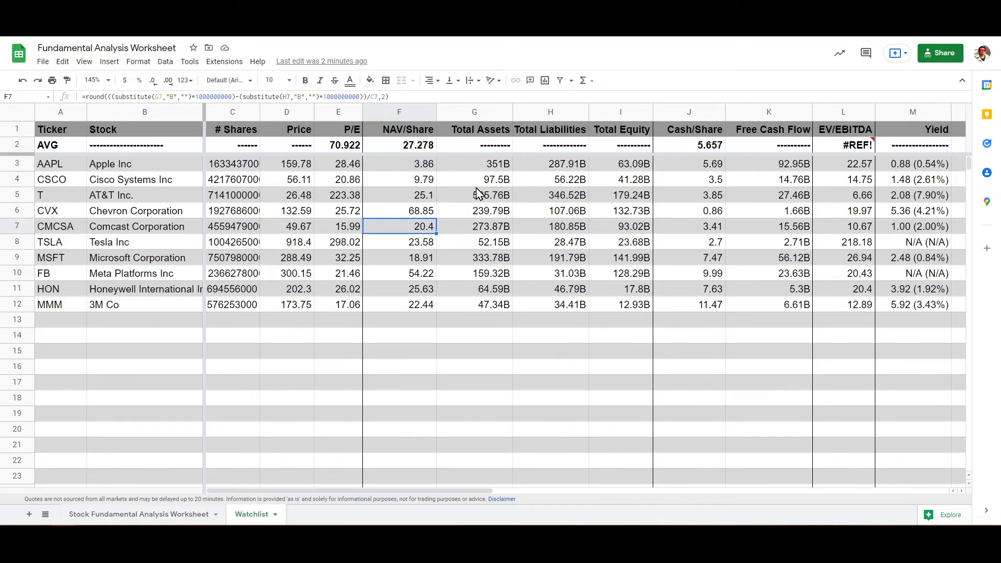
left_click(405, 261)
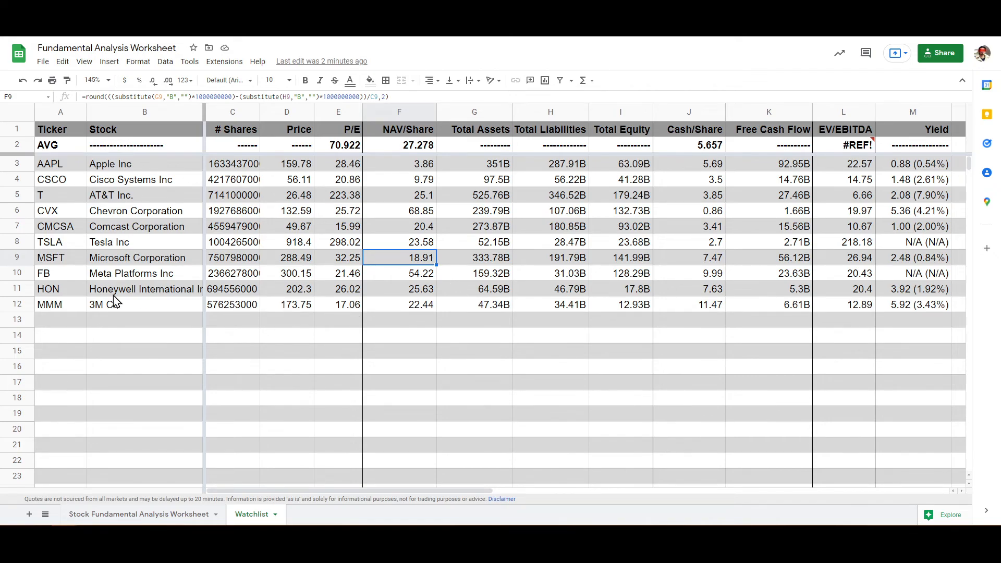
left_click_drag(49, 276, 402, 274)
left_click(402, 274)
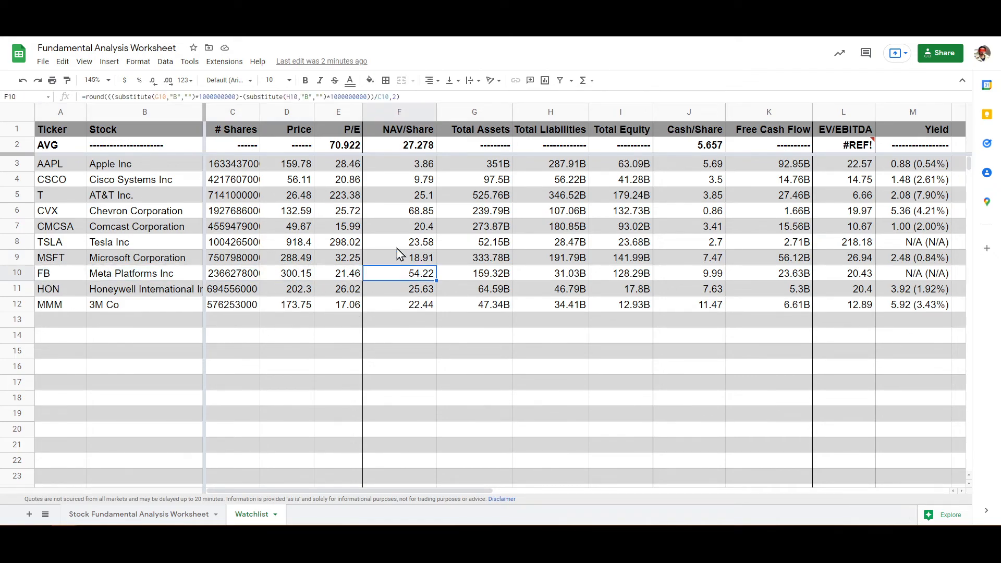
left_click(409, 212)
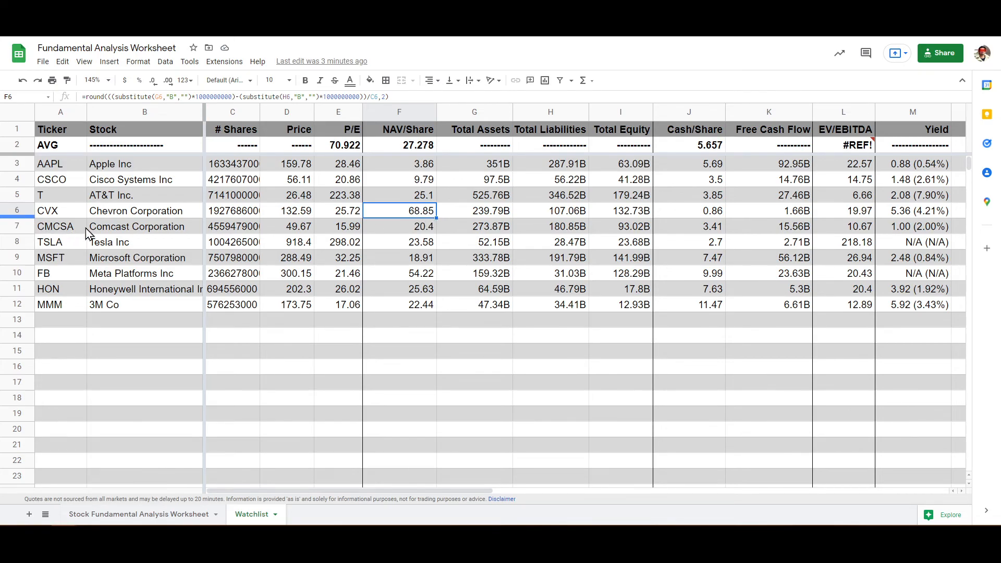
left_click(398, 278)
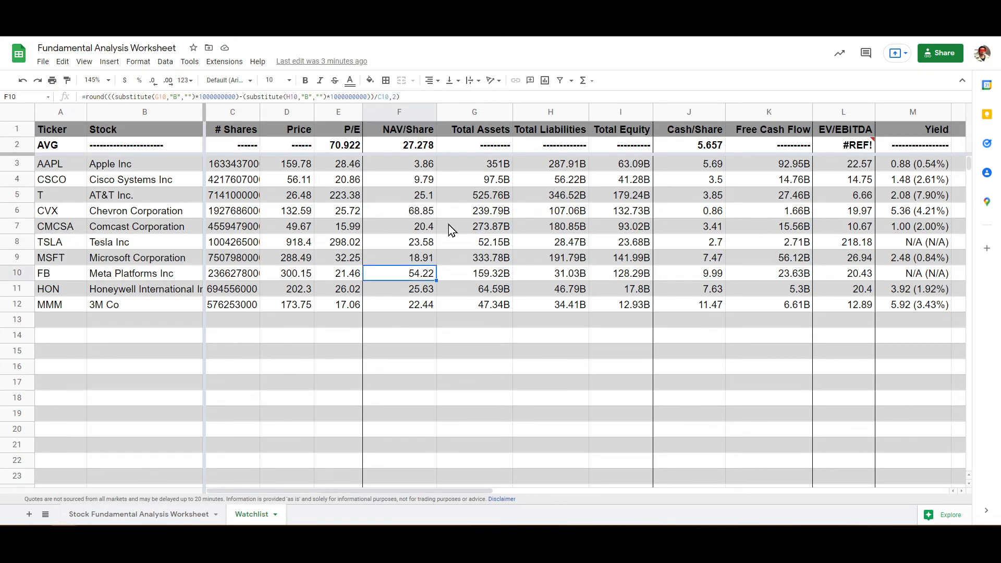
Compare the Cash/Share average in J2 with the column J values of HON, CVX and TSLA.
left_click(708, 146)
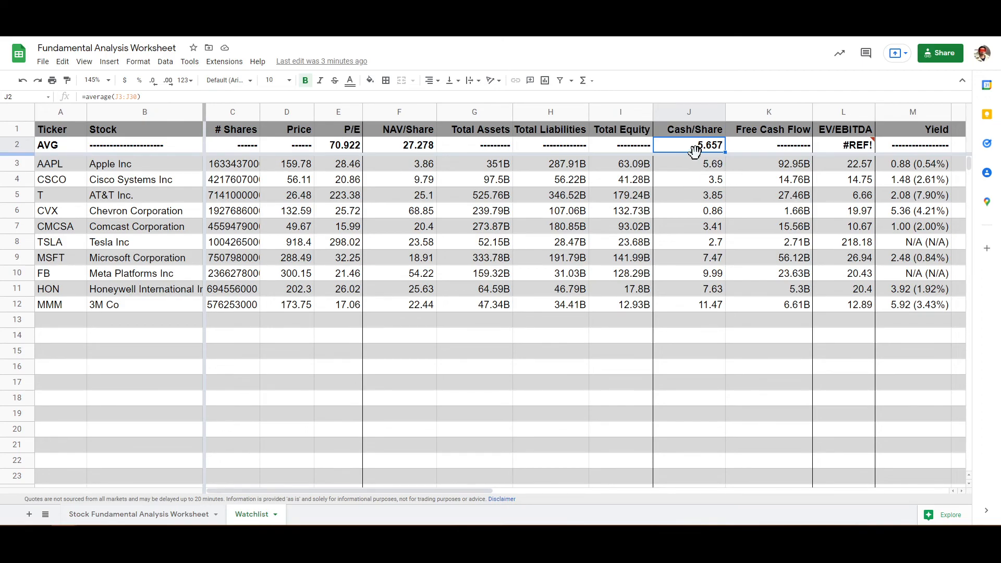
mouse_move(712, 301)
left_mouse_down()
mouse_move(717, 157)
mouse_move(717, 295)
left_mouse_up()
left_click(713, 146)
left_click(717, 295)
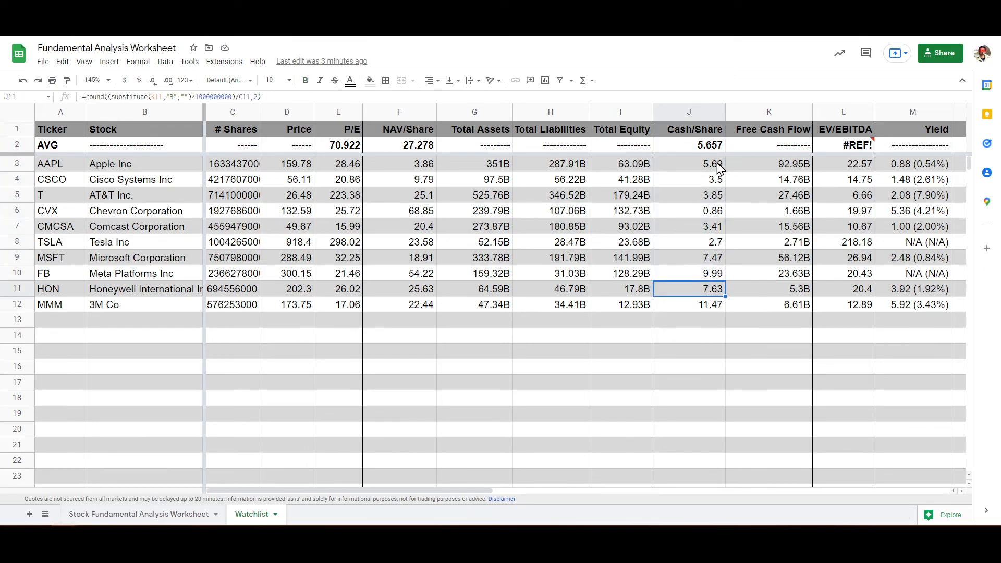
left_click(712, 213)
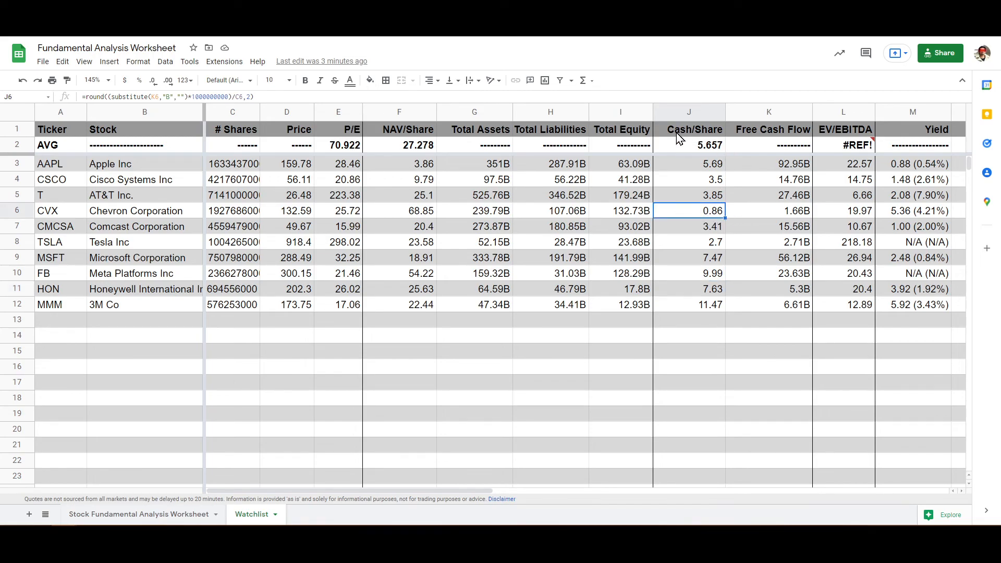
left_click(695, 244)
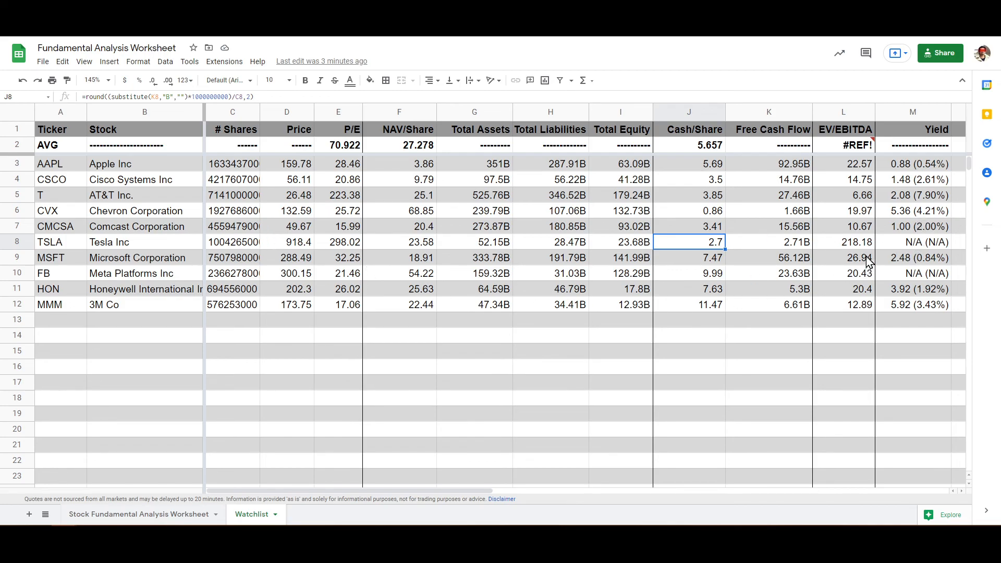
Review the yields in M3:M12, comparing CVX's yield in M6 with the Cash/Share of TSLA and CVX.
left_click_drag(918, 164, 930, 307)
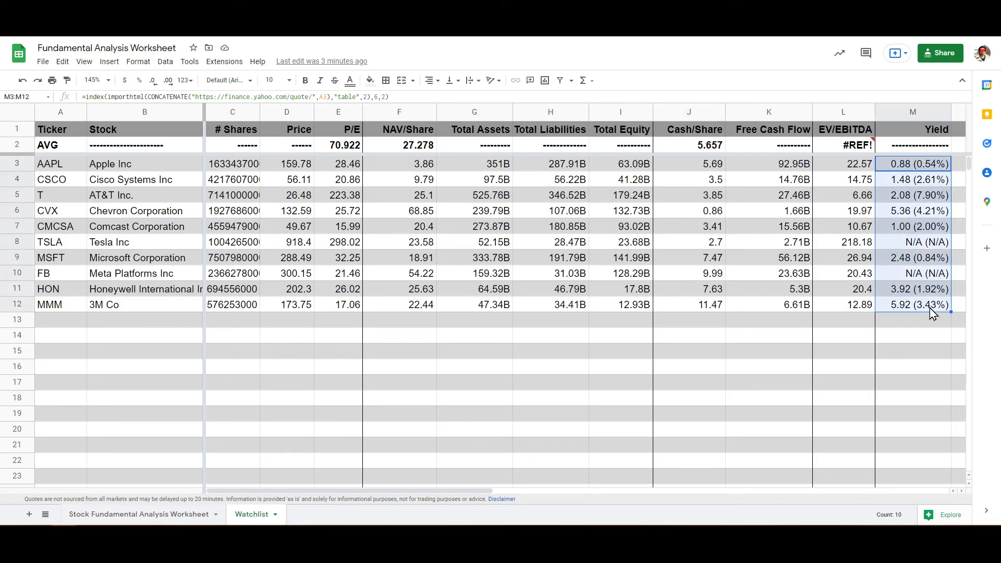
left_click(930, 307)
left_click(930, 261)
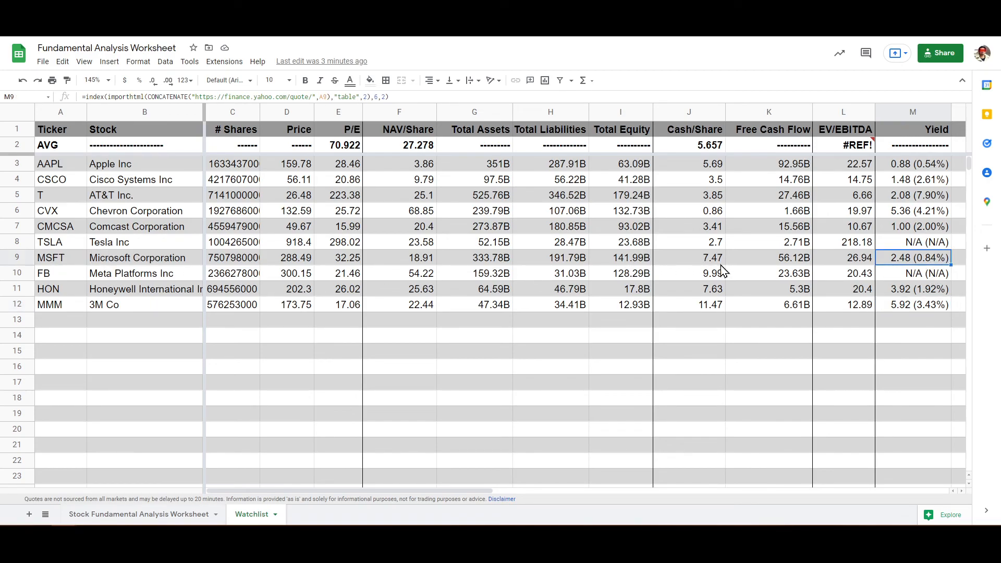
left_click(706, 245)
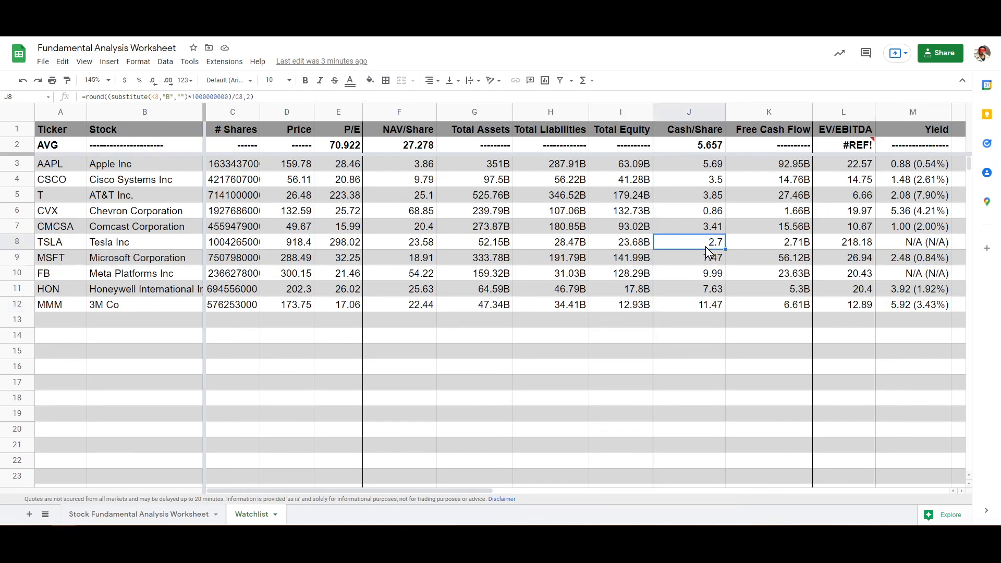
left_click(708, 215)
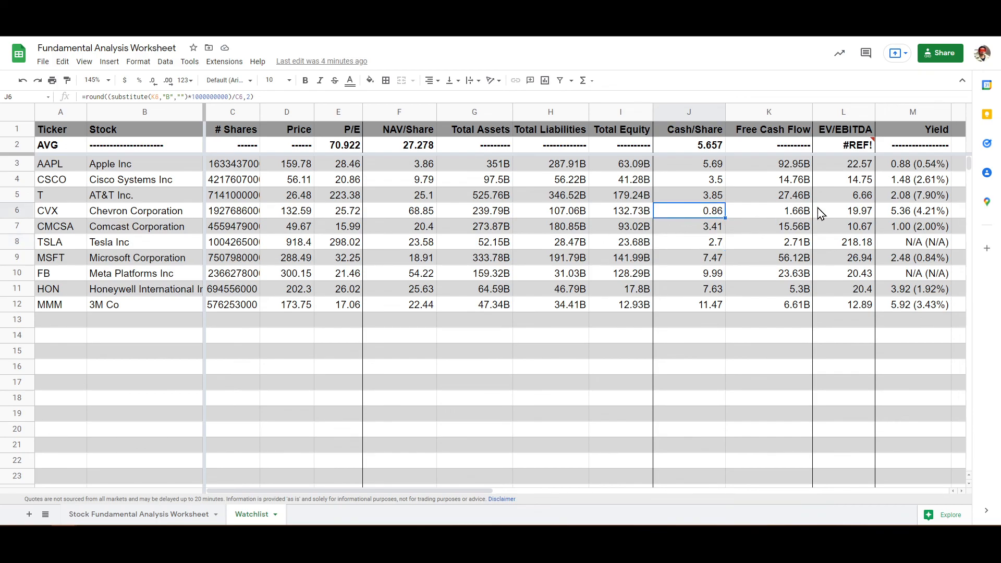
left_click(932, 215)
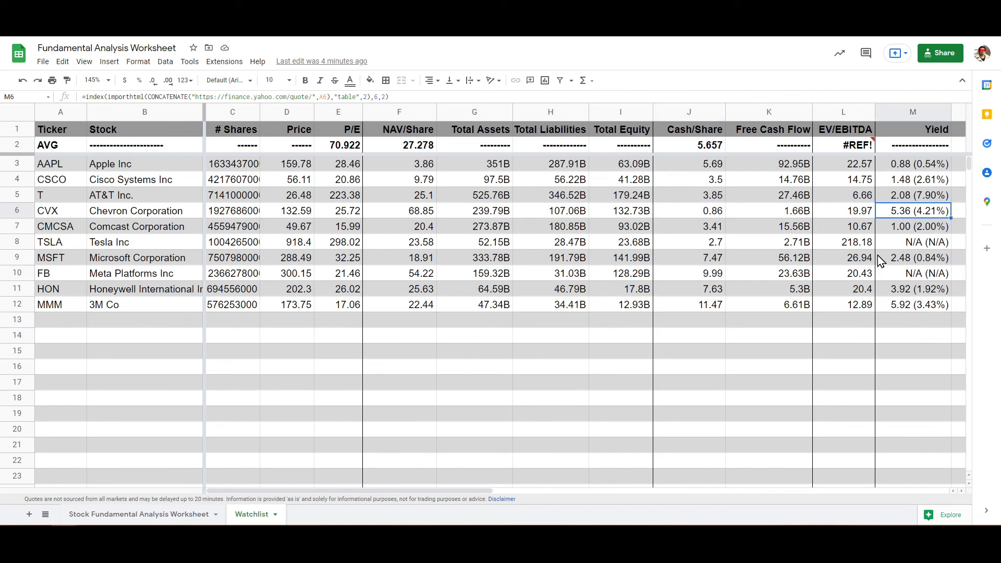